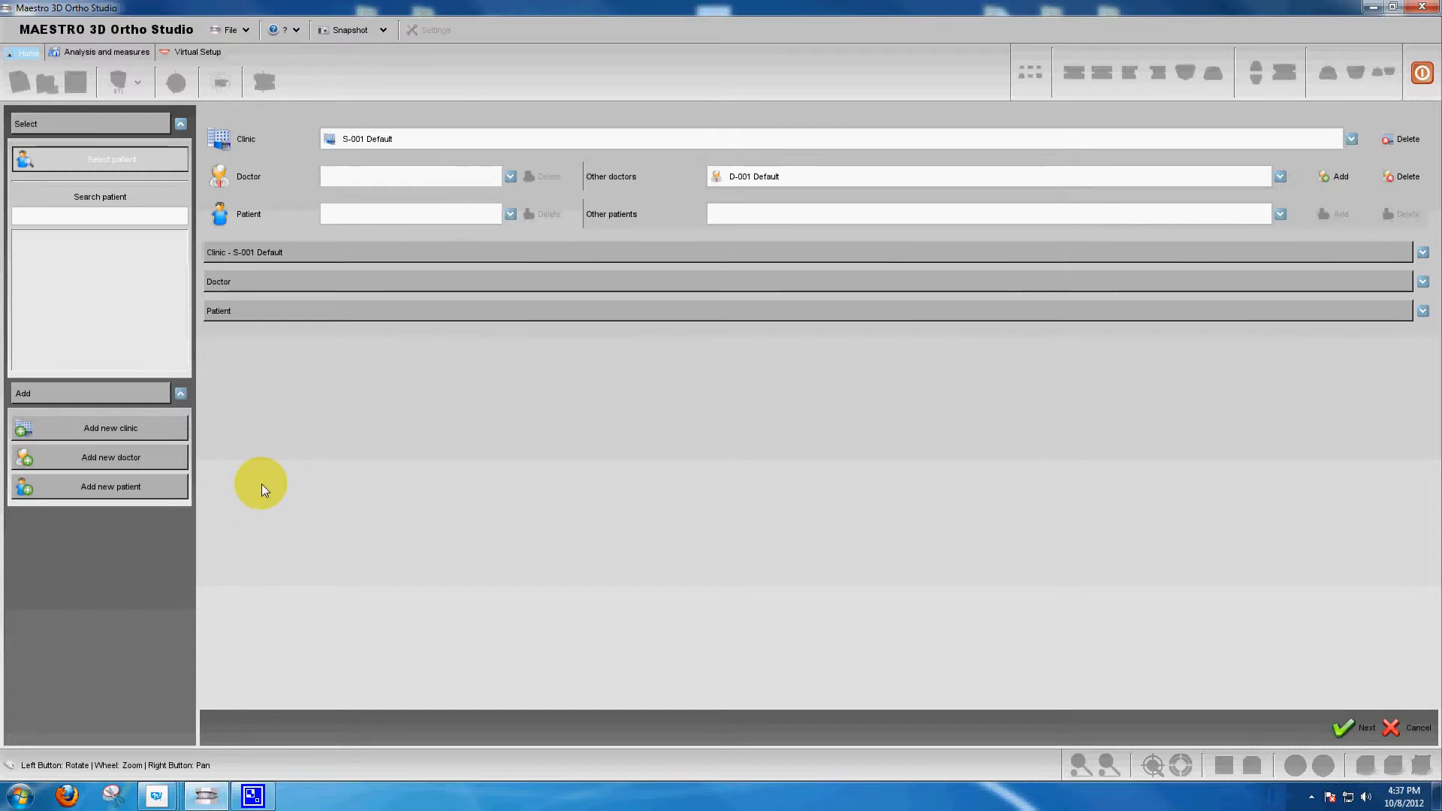
Start a new case and add a new clinic named GOOD-ORTHO
click(1410, 733)
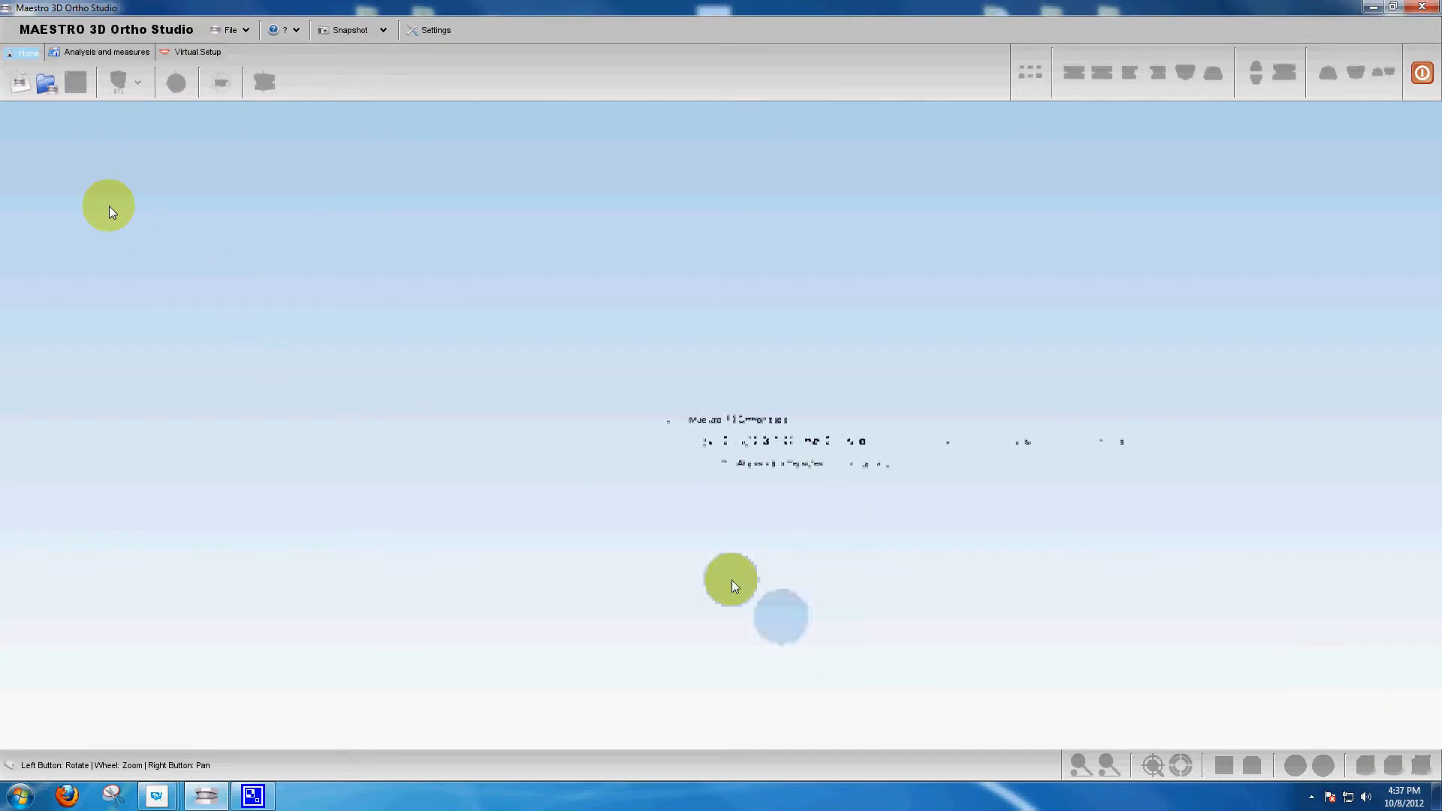
click(21, 90)
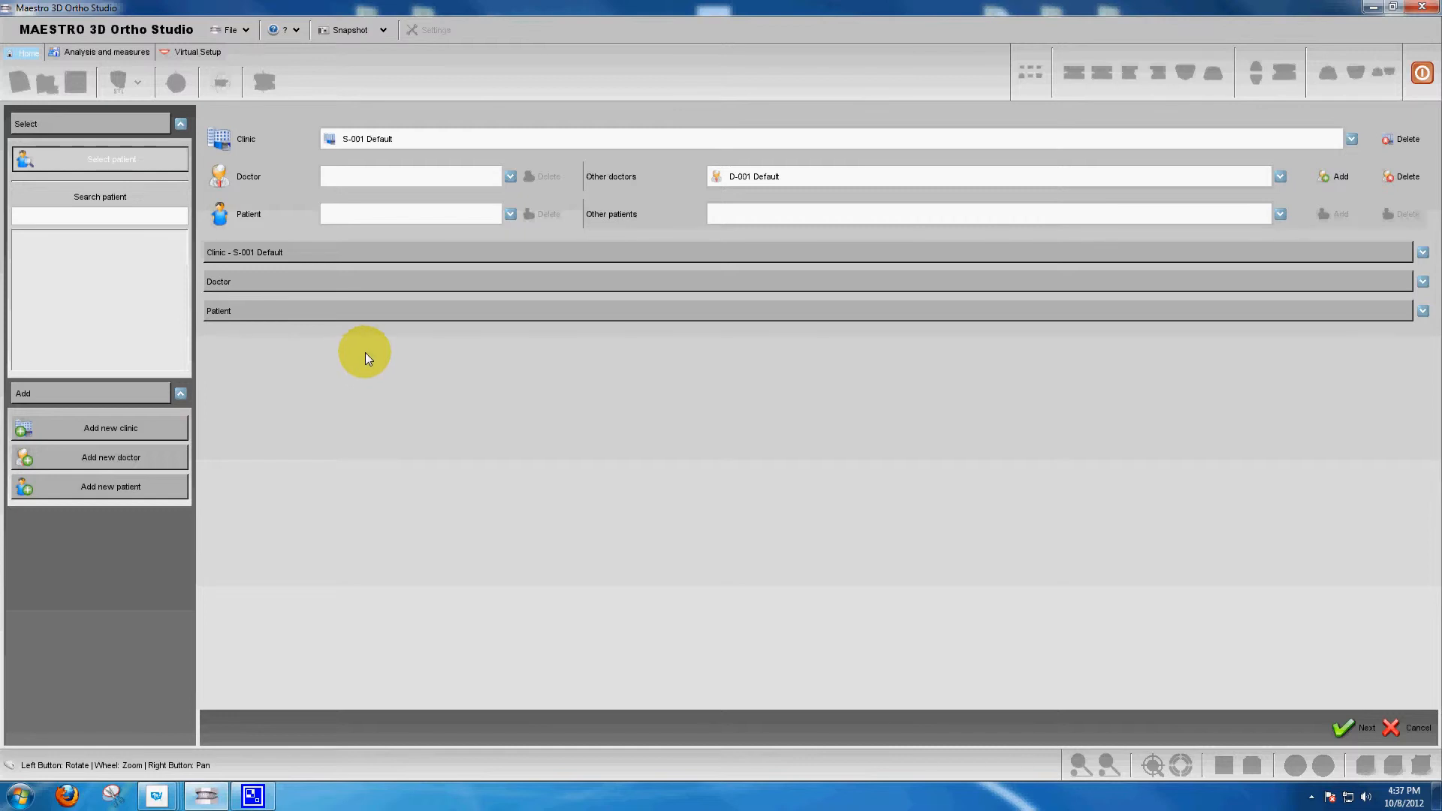
click(1354, 139)
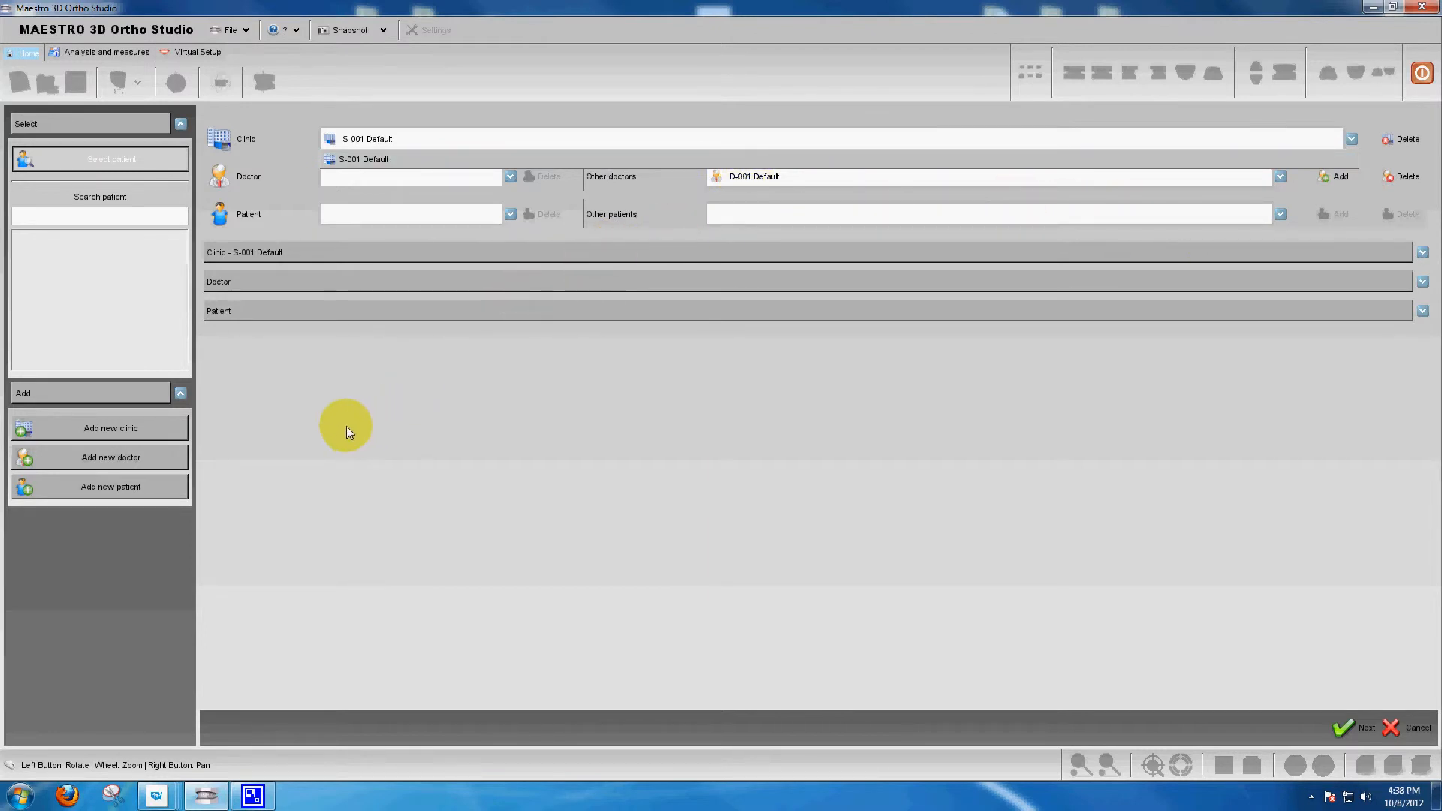
click(117, 428)
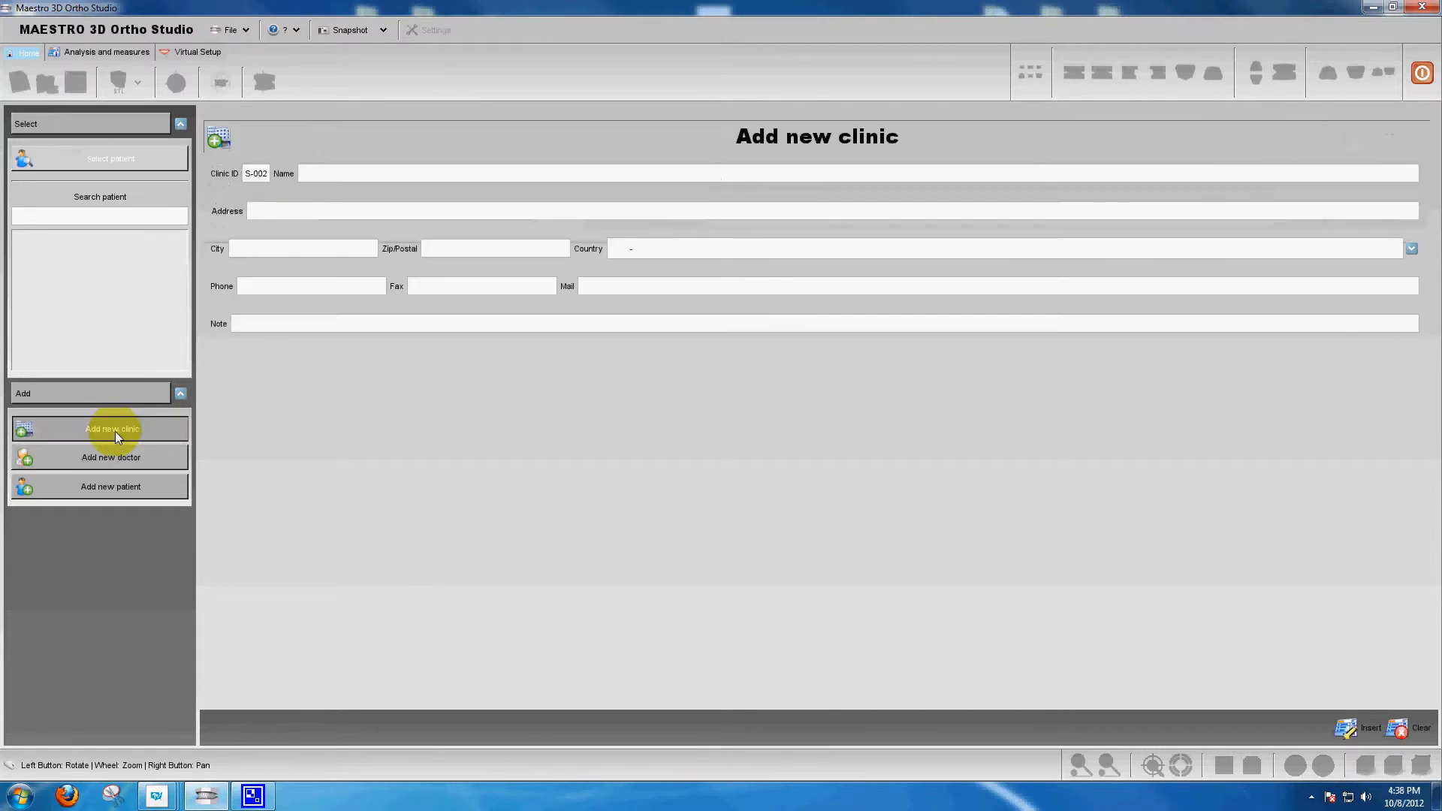
click(335, 174)
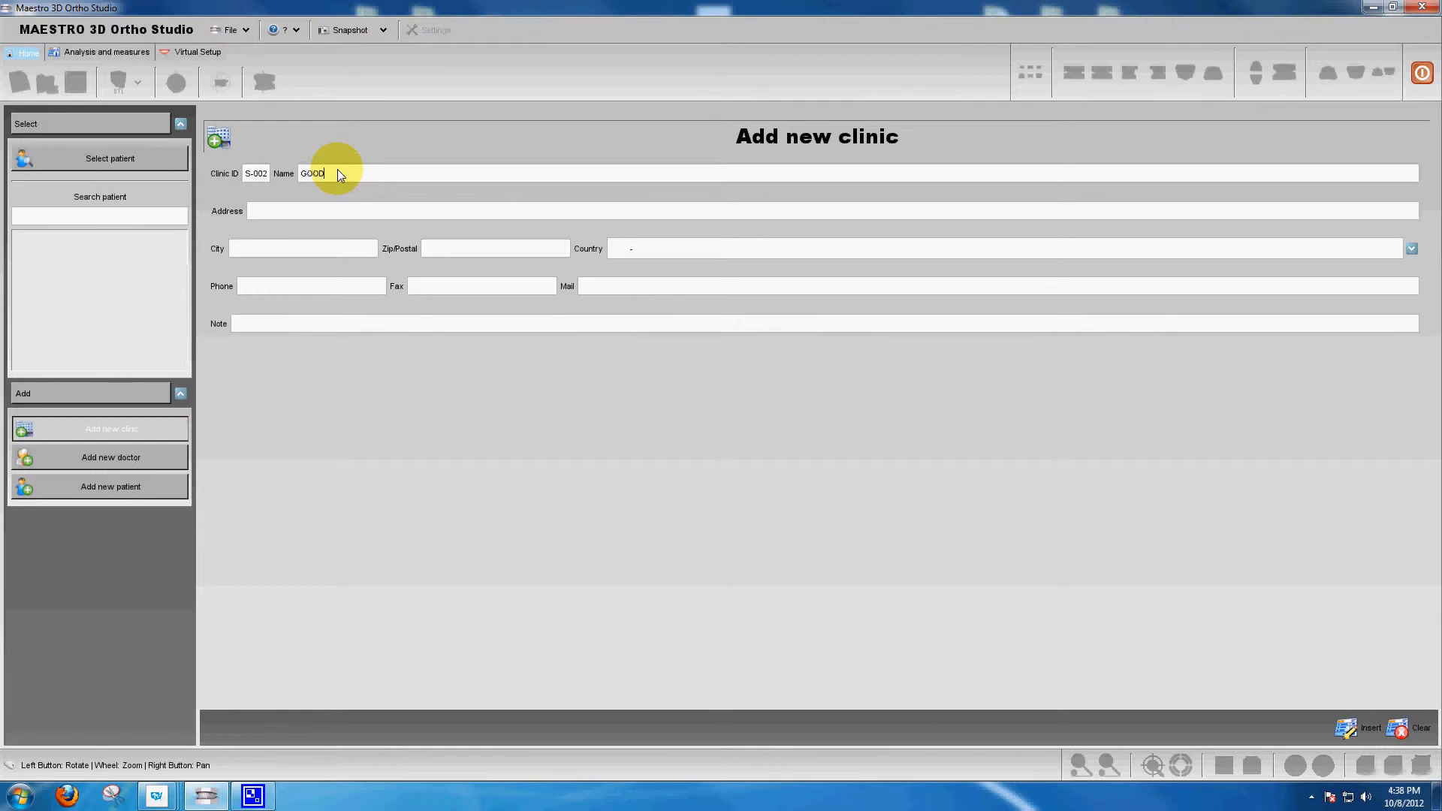
text(GOOD-ORTHO)
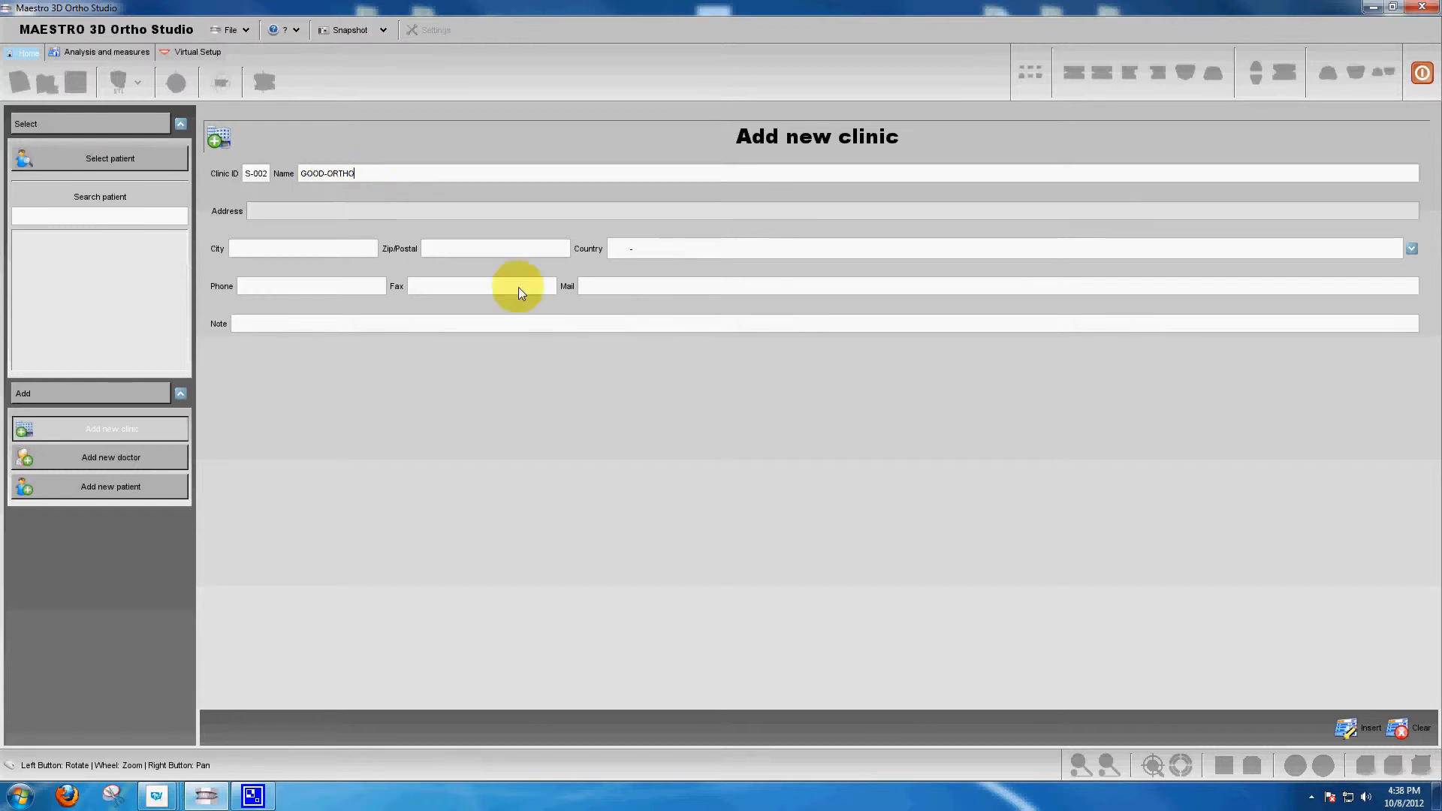
click(1363, 729)
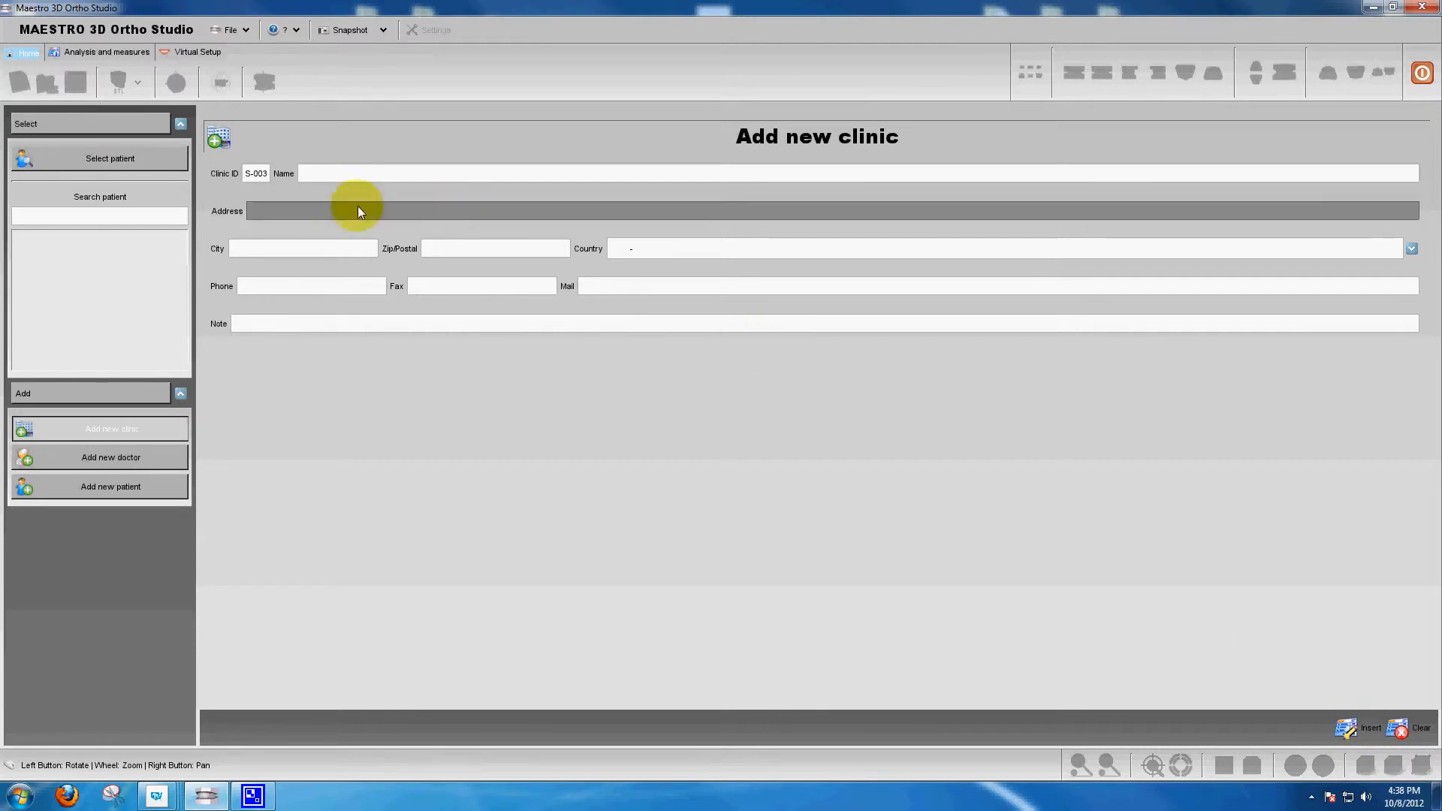
Add two more clinics, one named BETTER-ORTHO and one named BEST-ORTHO
click(322, 173)
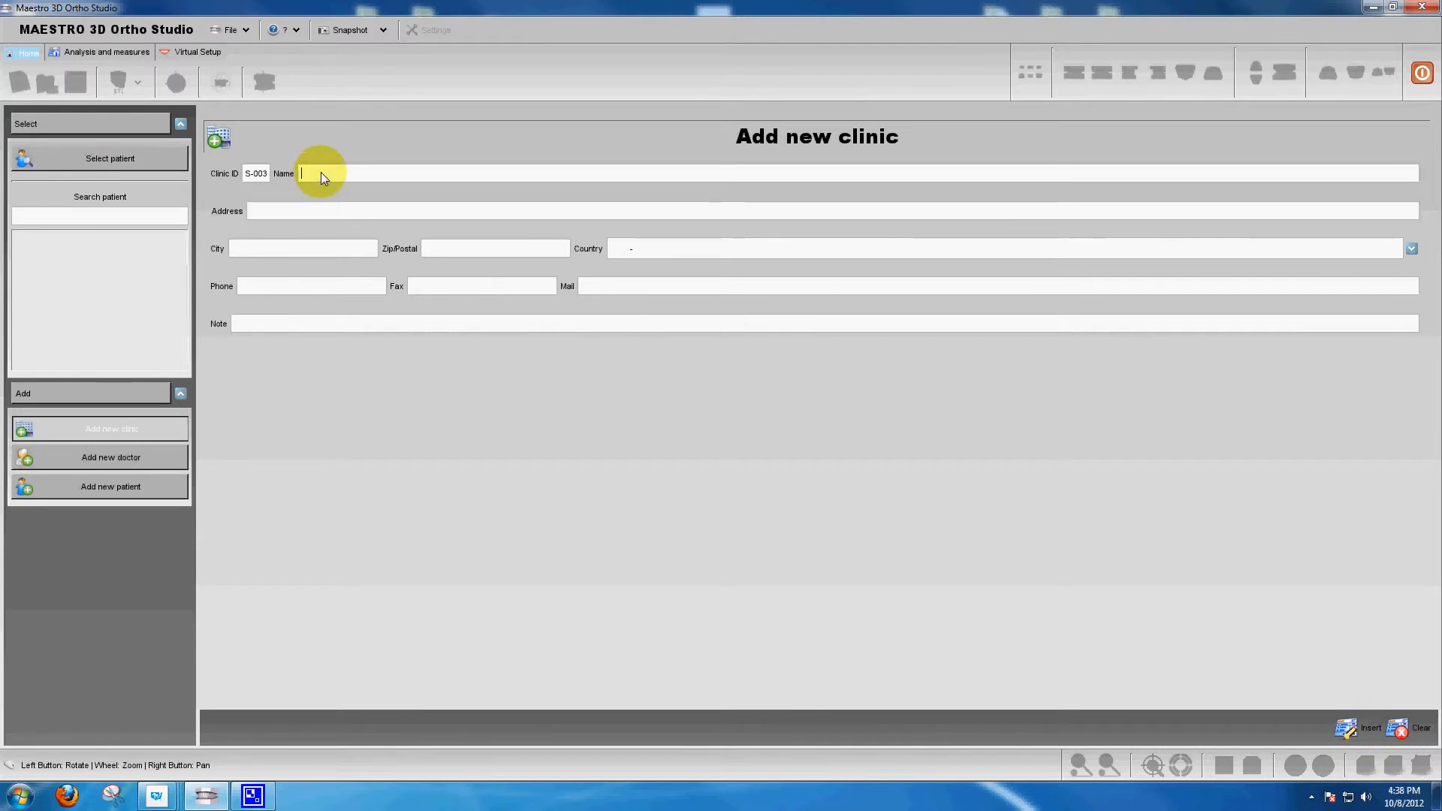
text(BETTER-ORTHO)
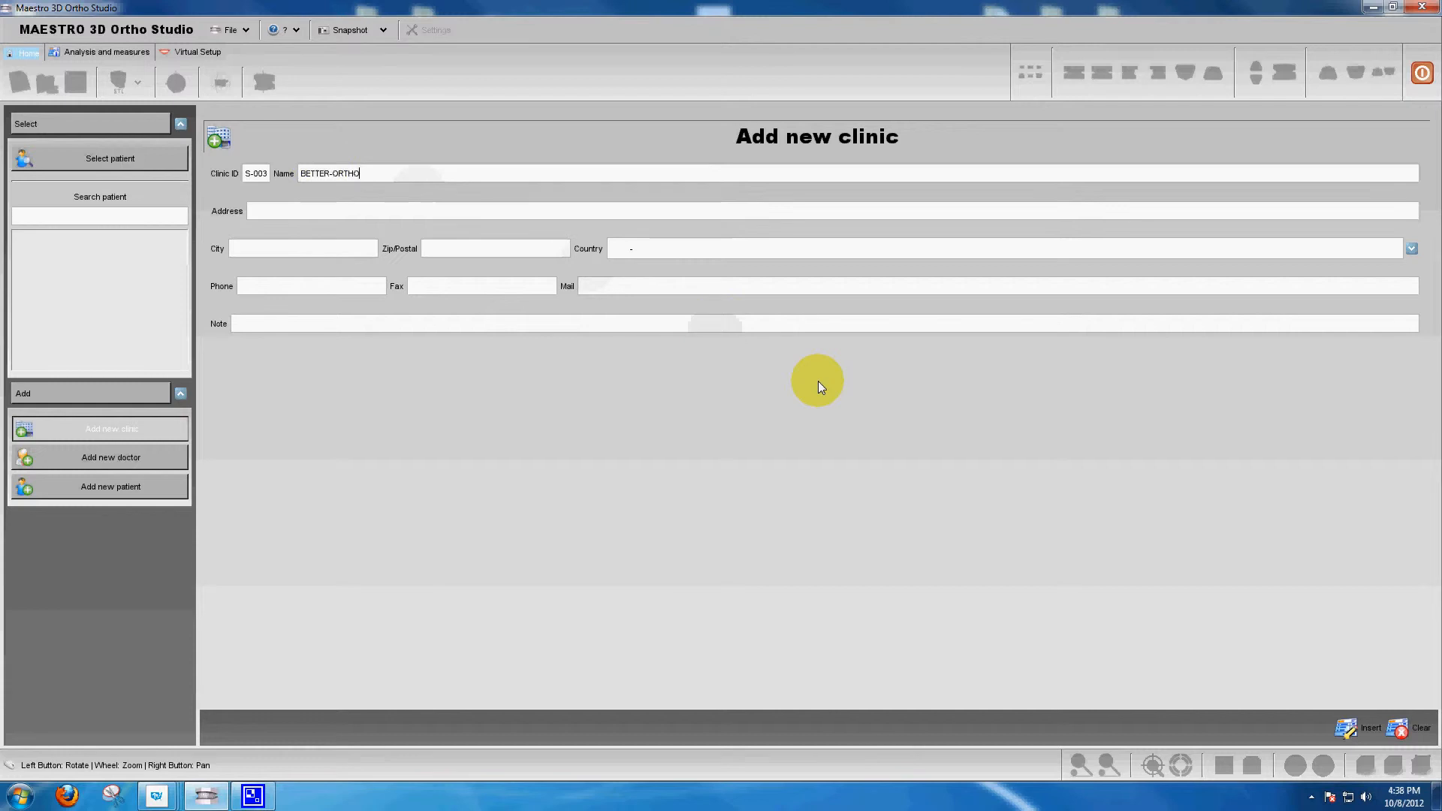
click(1357, 728)
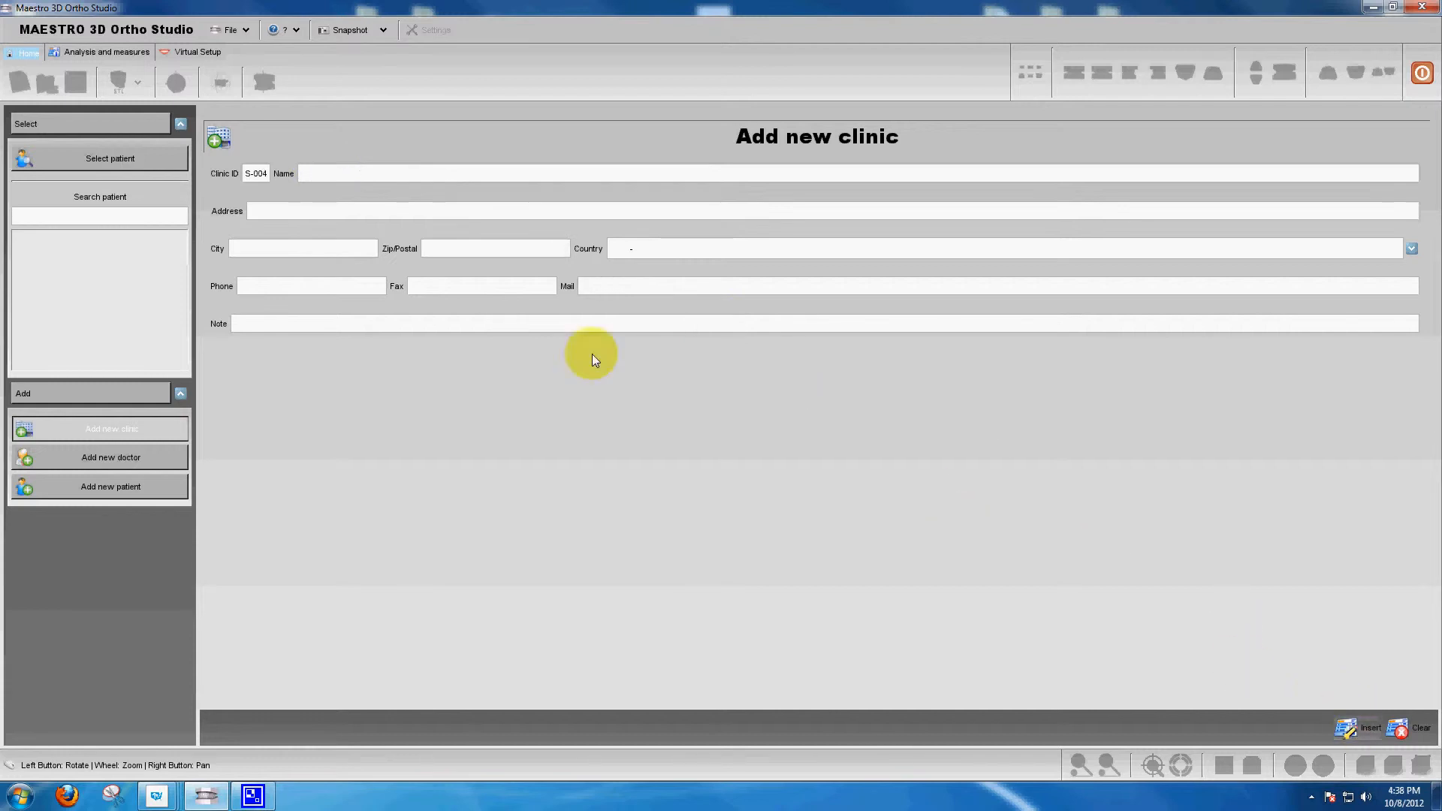
click(317, 170)
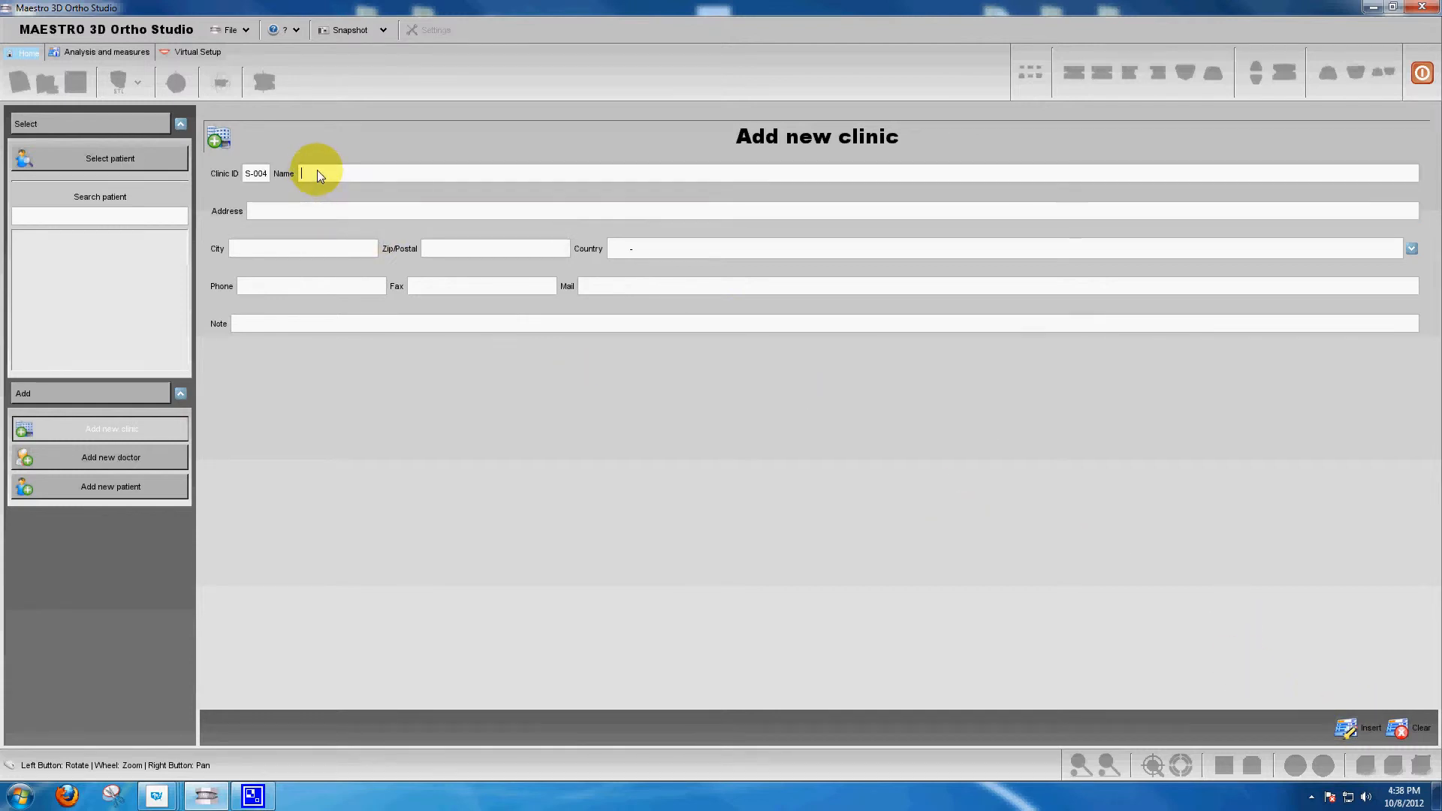
text(BEST- ORTHO)
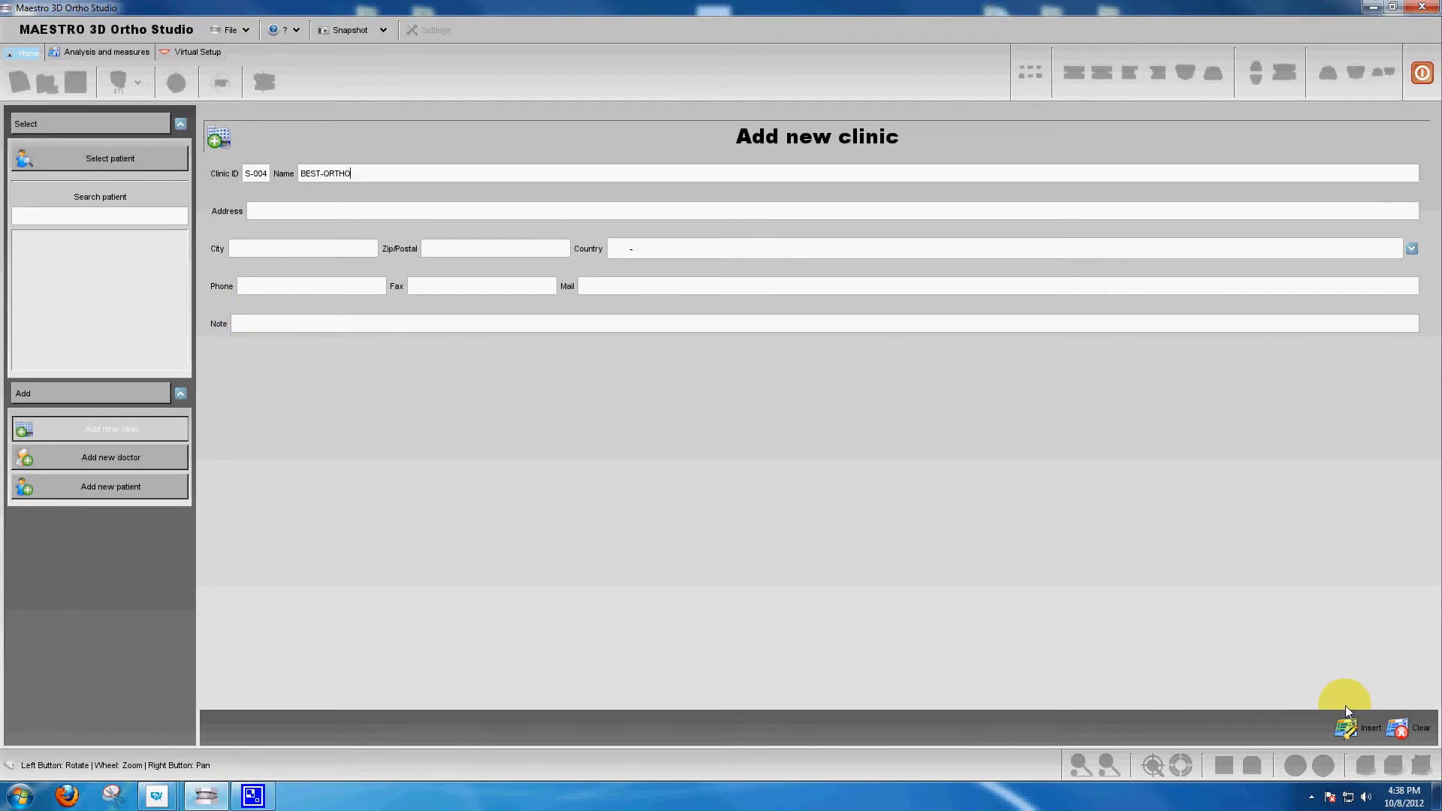
click(1369, 730)
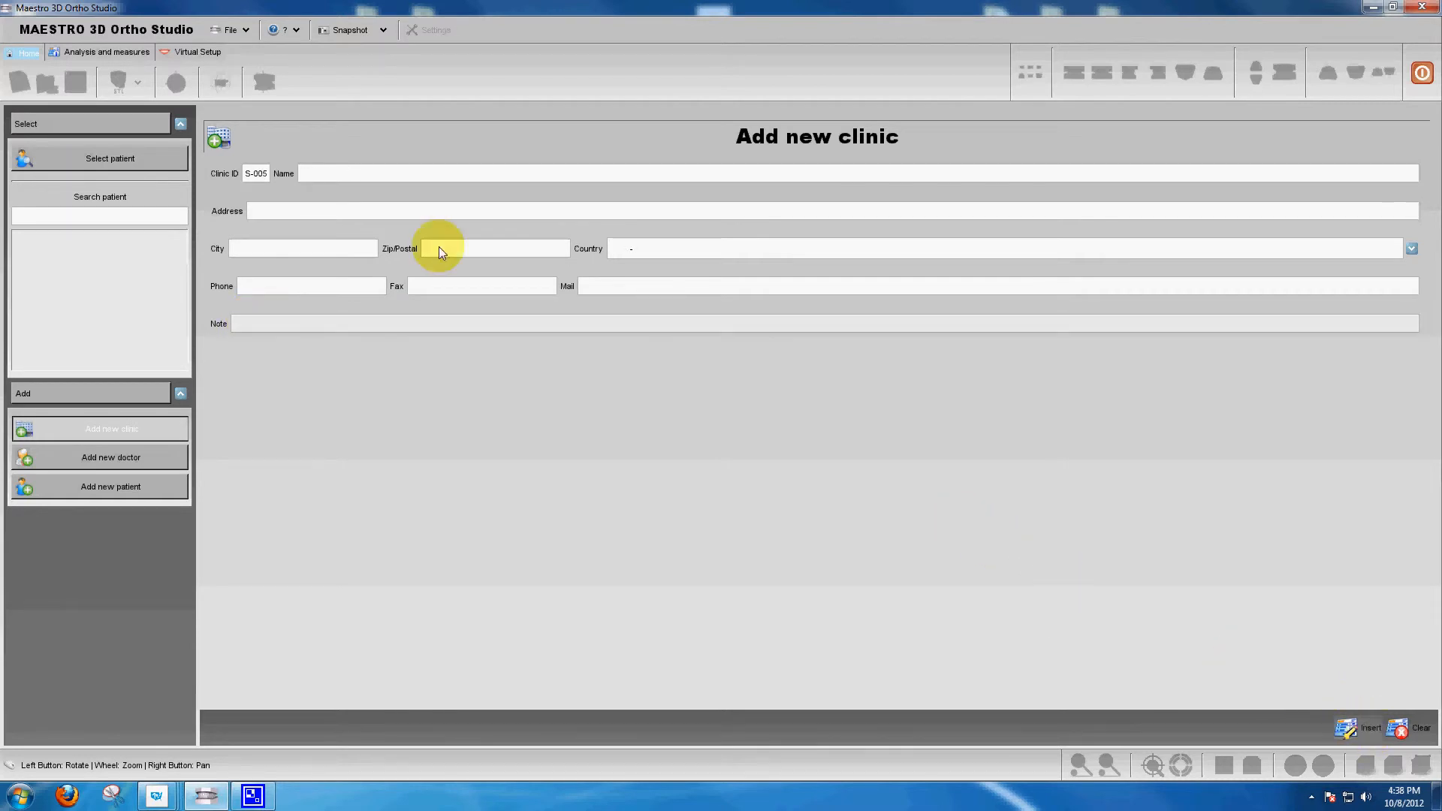
Add a further clinic named NOT-SO-GOOD-ORTHO
click(325, 176)
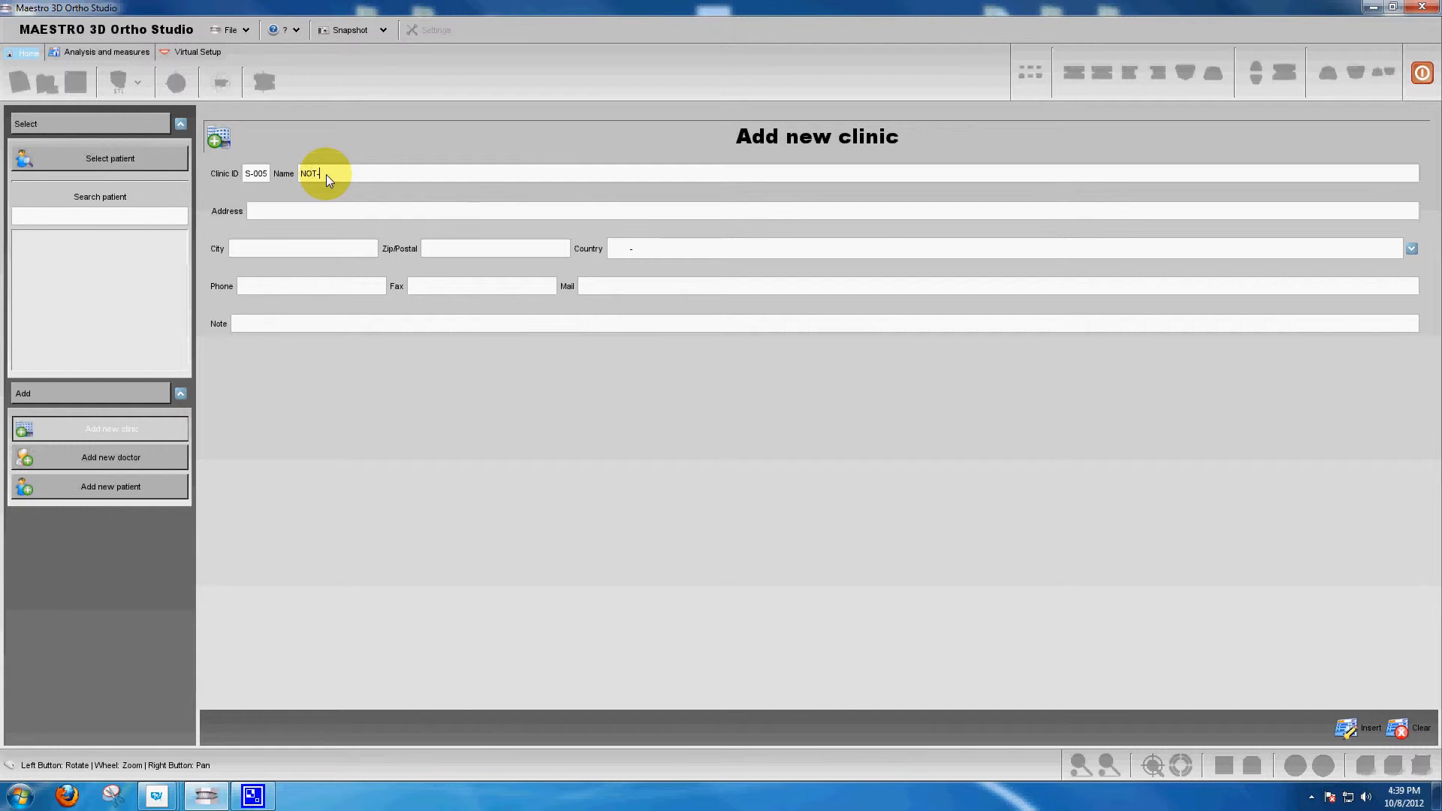
text(NOT-SO-GOOD-ORTHO)
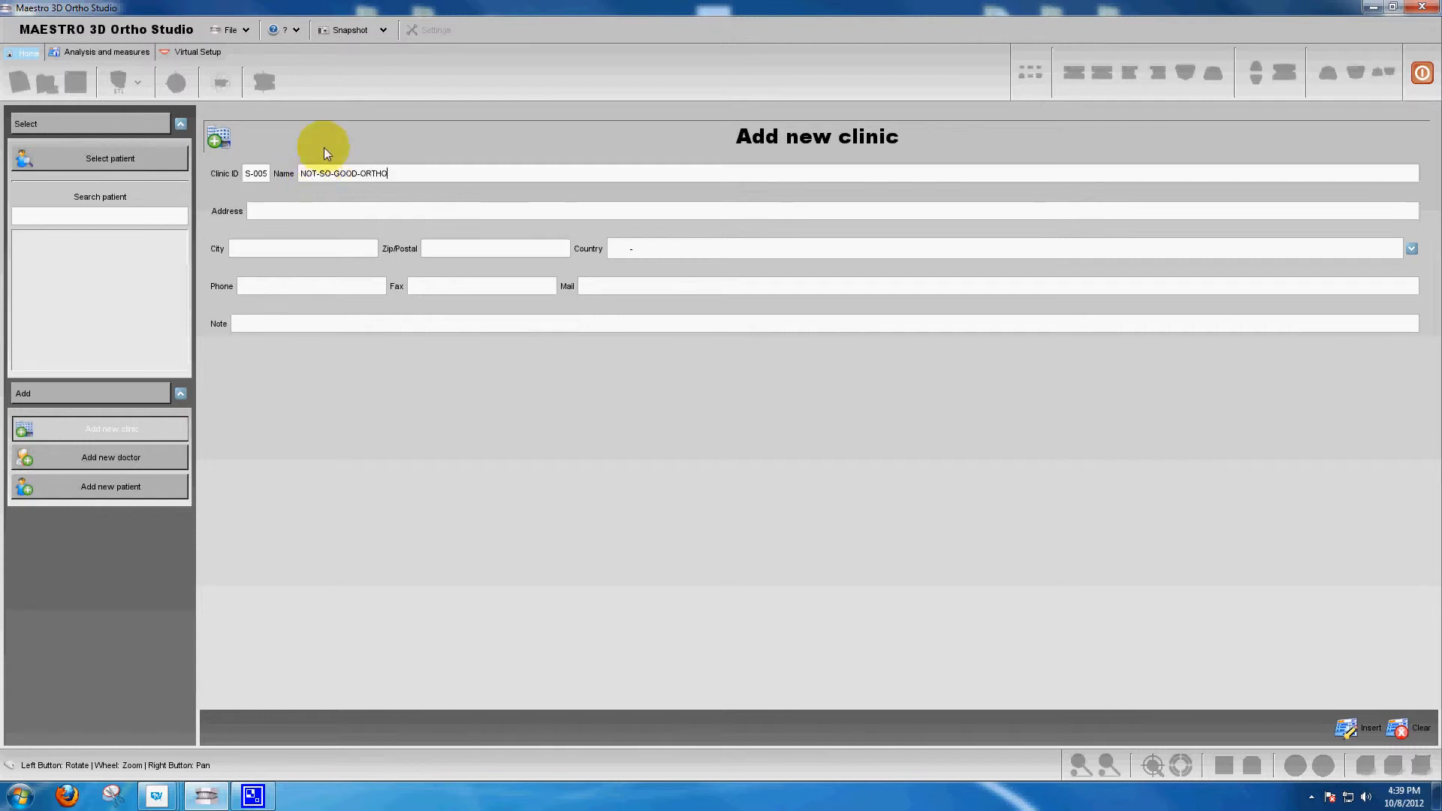
click(1350, 722)
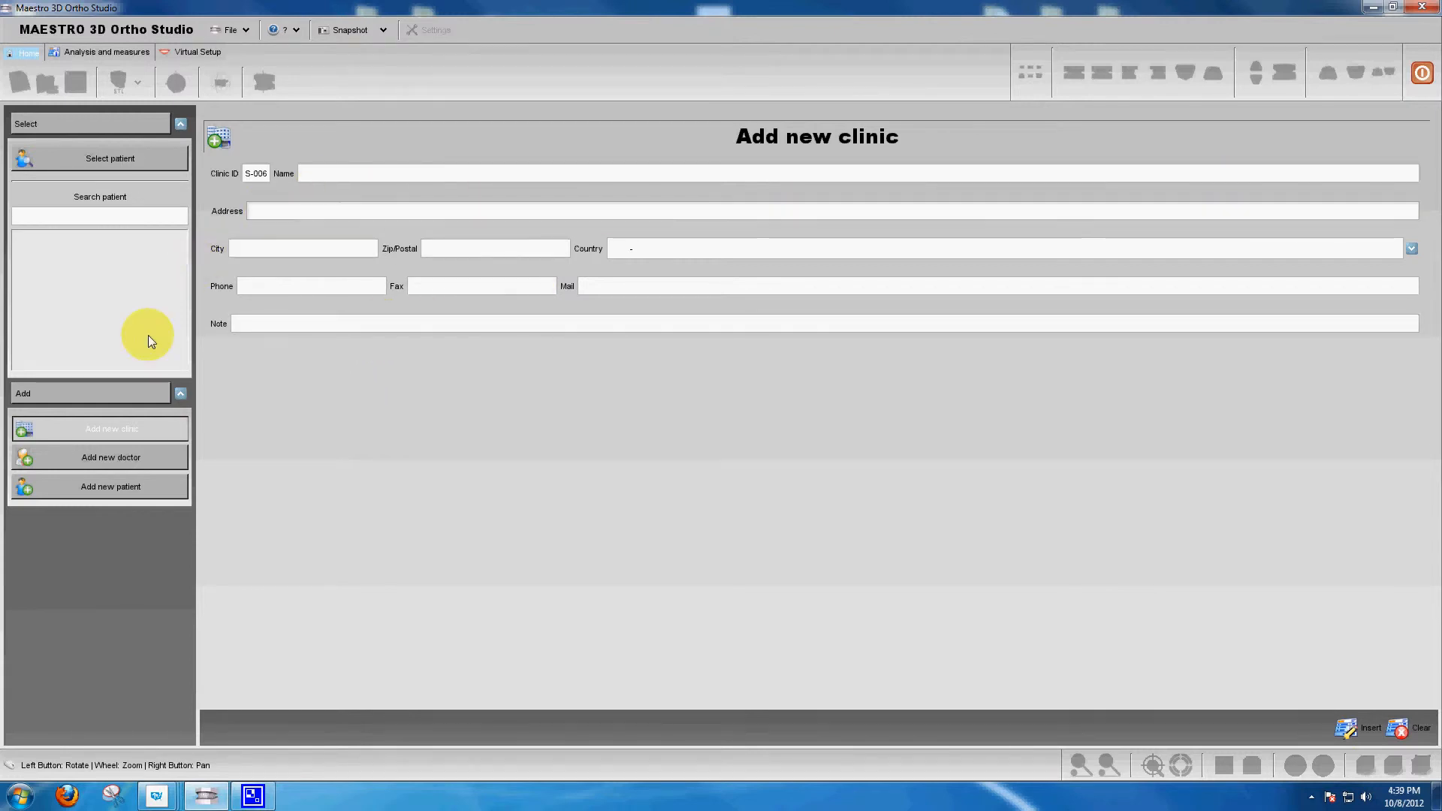
Add two new doctors, one named DOC-A and one named DOC-B
click(117, 456)
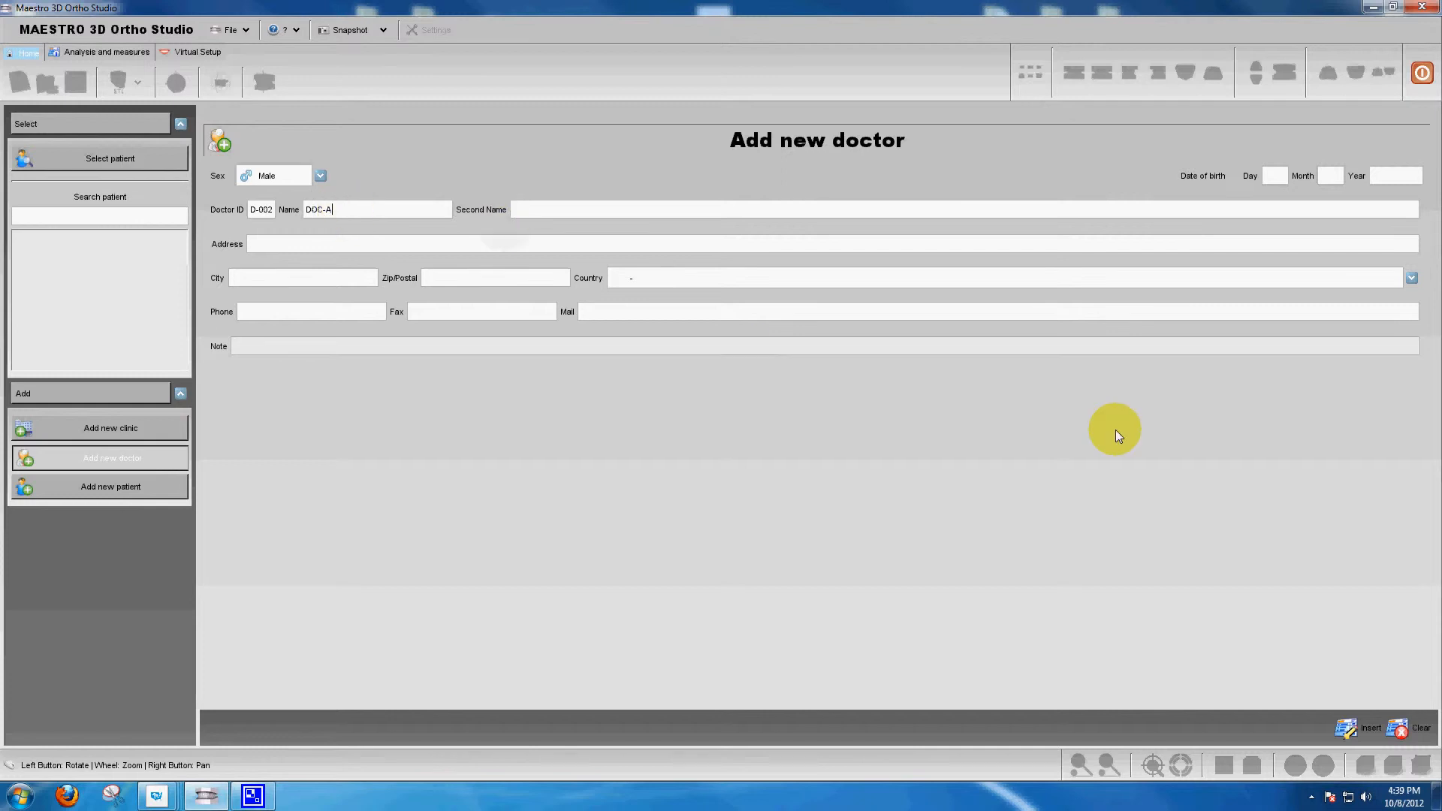
click(1372, 733)
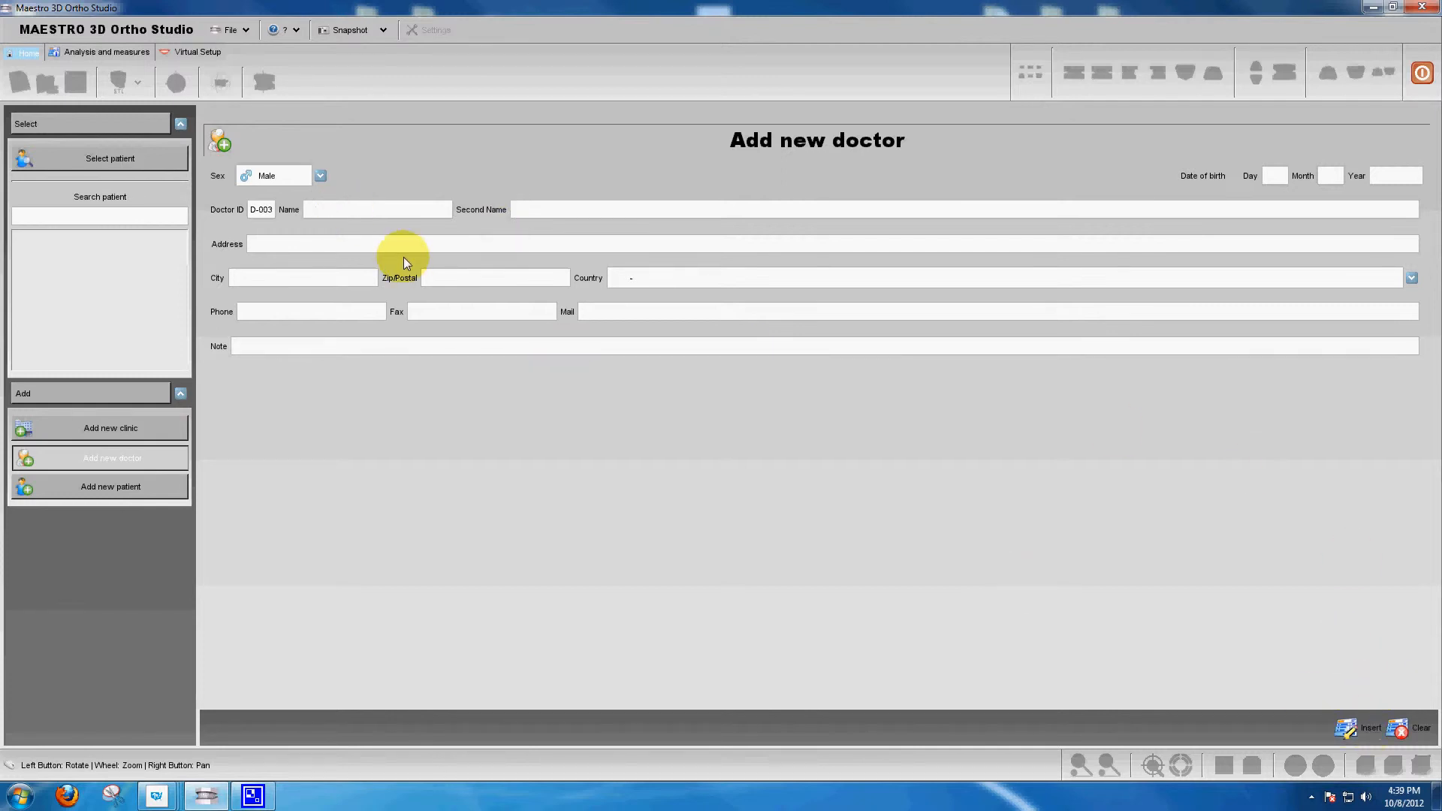
click(354, 207)
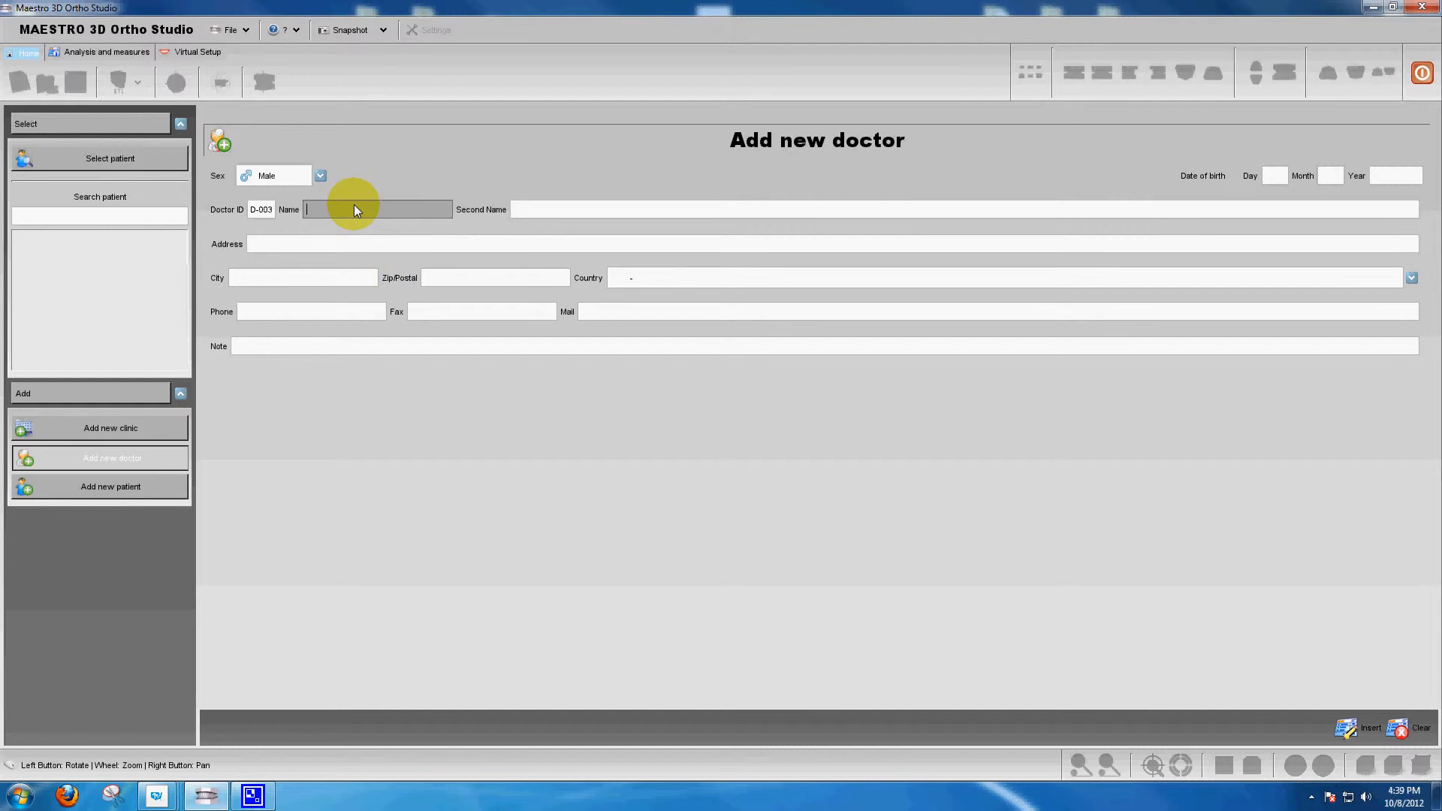
text(DOC)
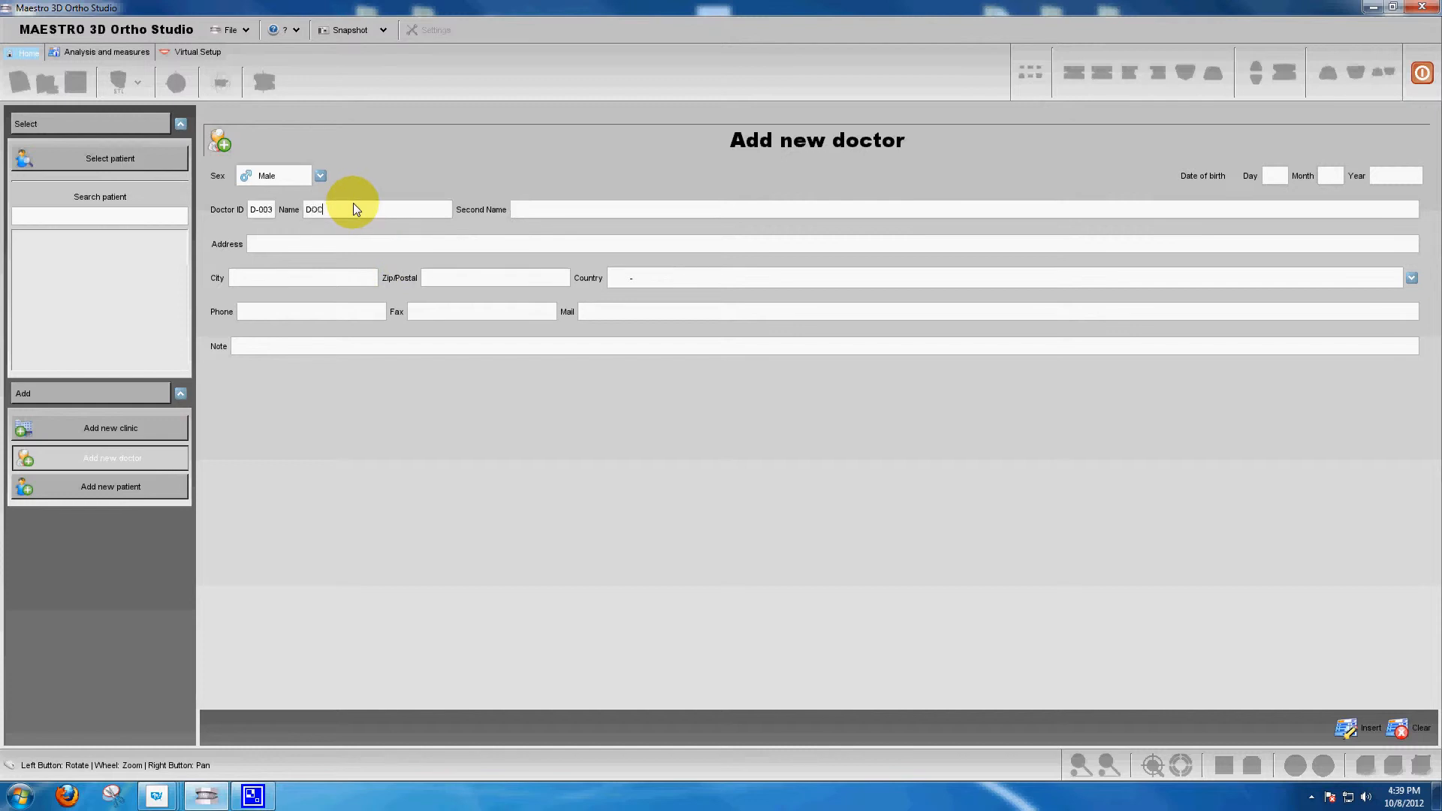
text(-B)
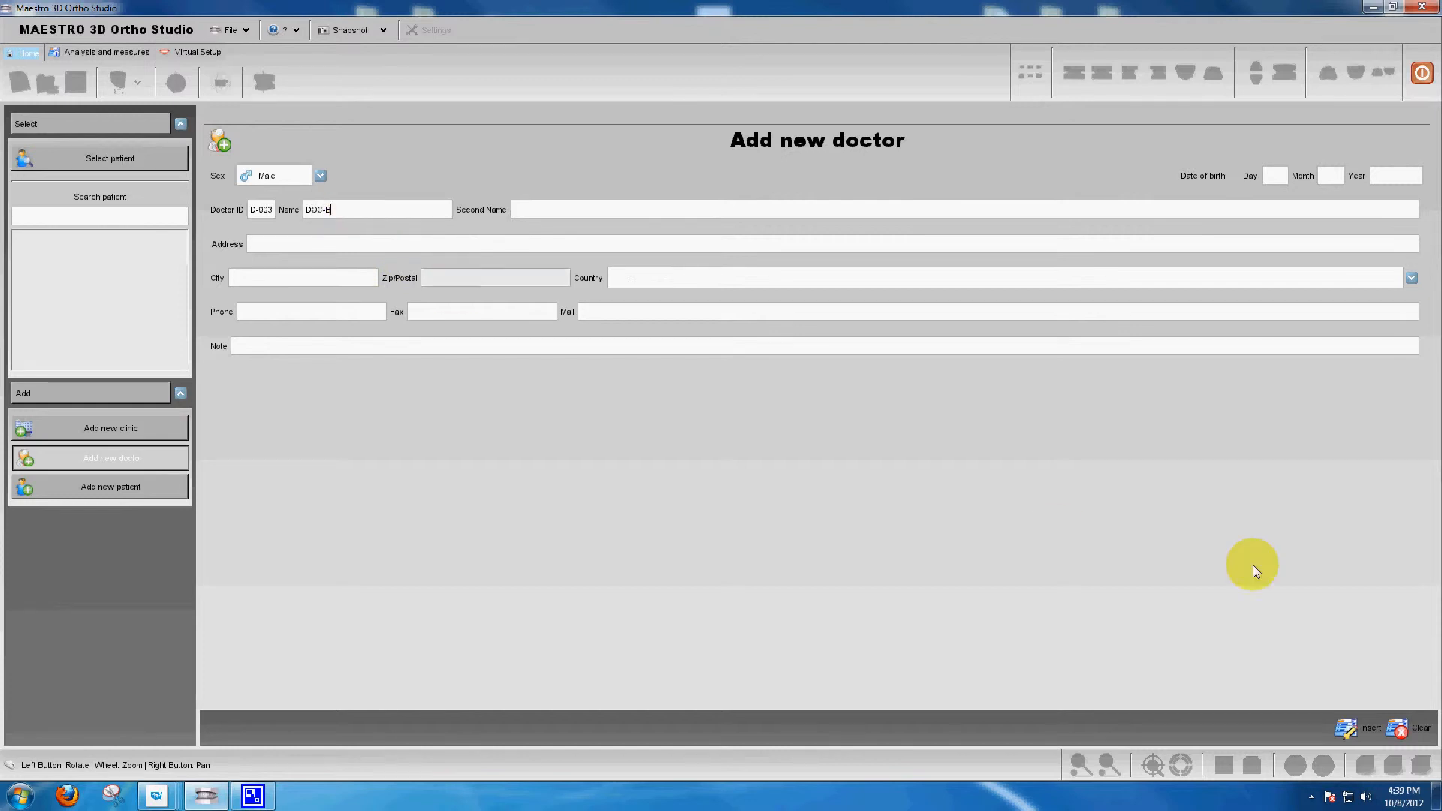
click(1359, 729)
Add two more doctors, one named DOC-C and one named NOT-SO-GOOD-DOC
click(345, 214)
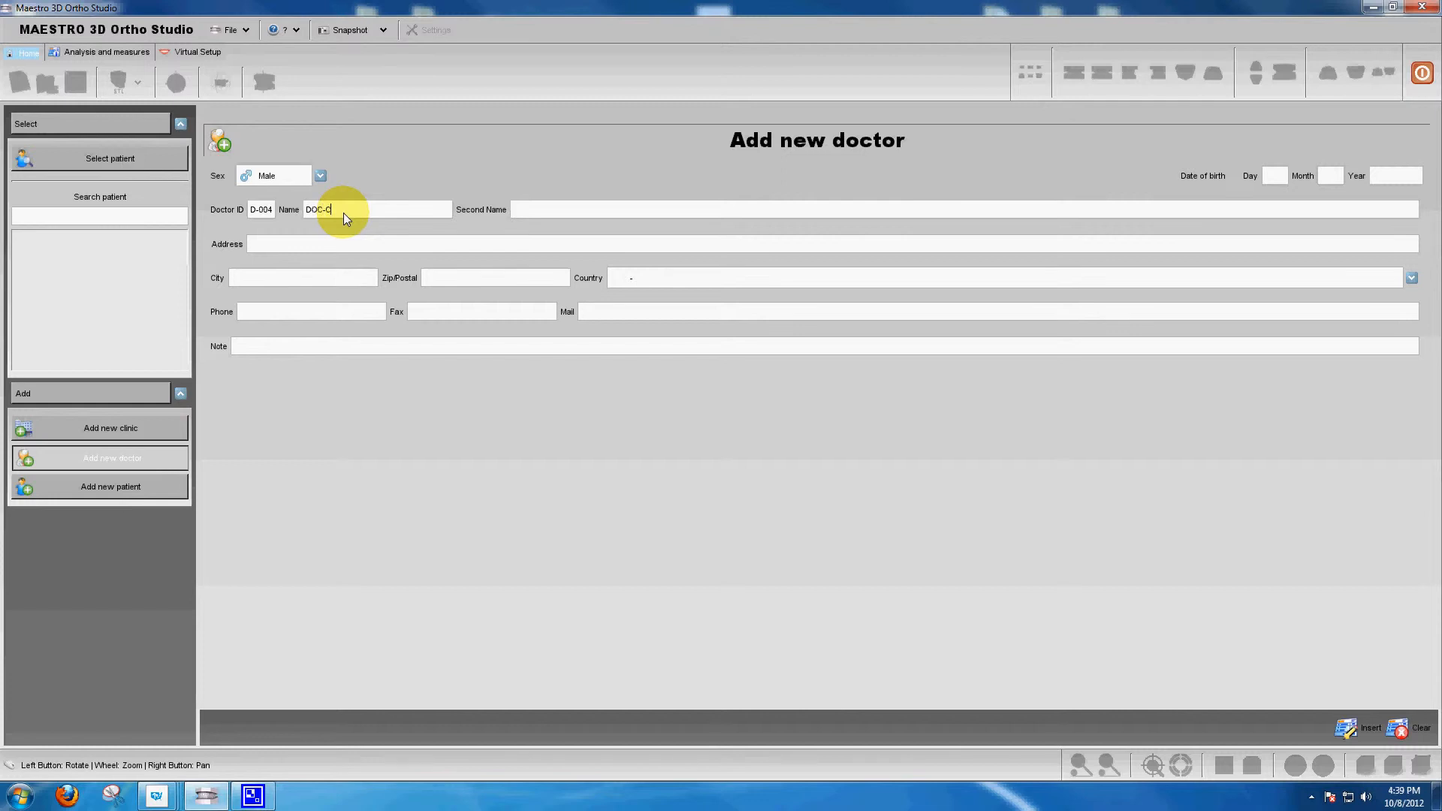
text(DOC-C)
click(1353, 728)
click(361, 209)
text(N)
text(OT-SO-GOOD-DOC)
click(1352, 725)
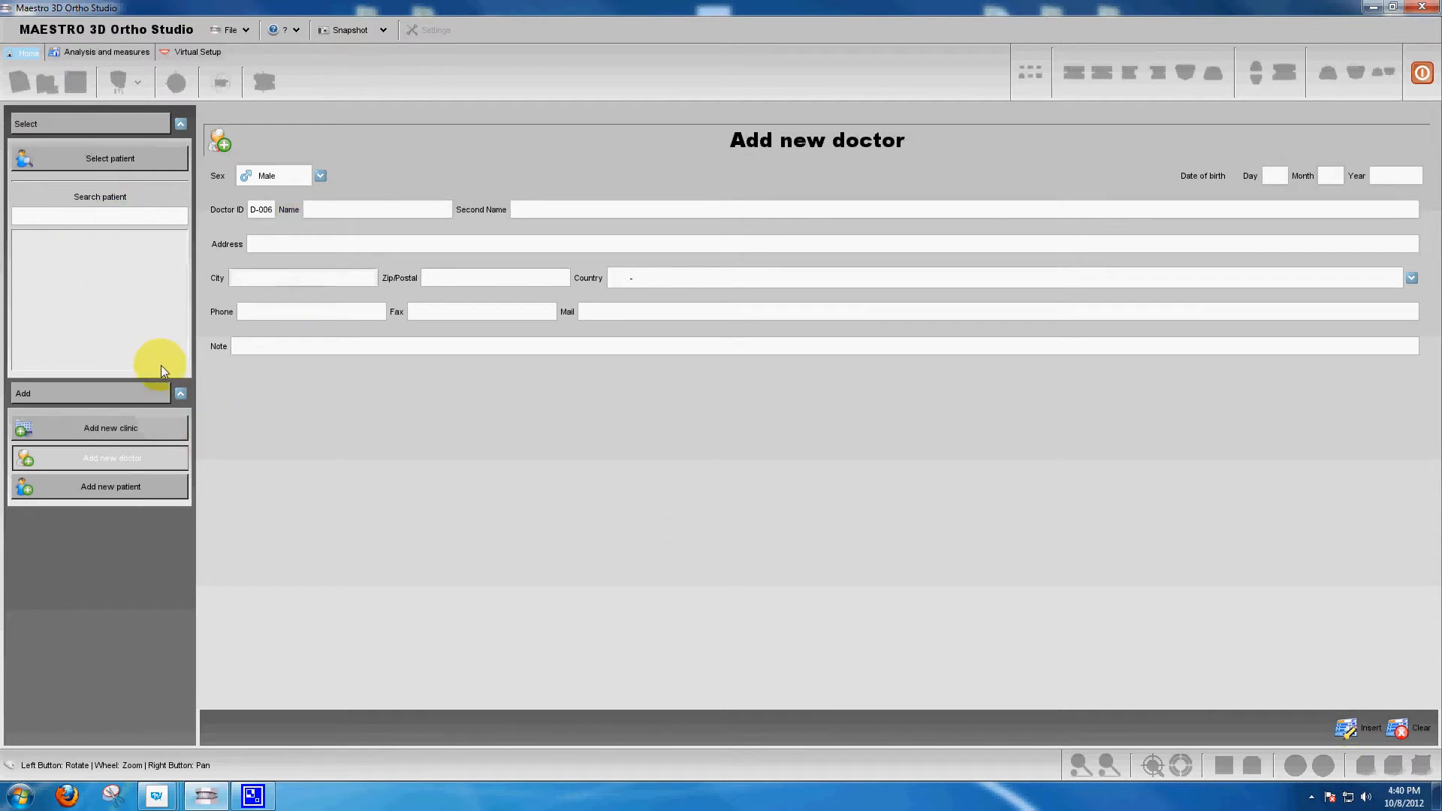
Add three new patients named PATIENT-X, PATIENT-Z and PATIENT-Y
click(111, 485)
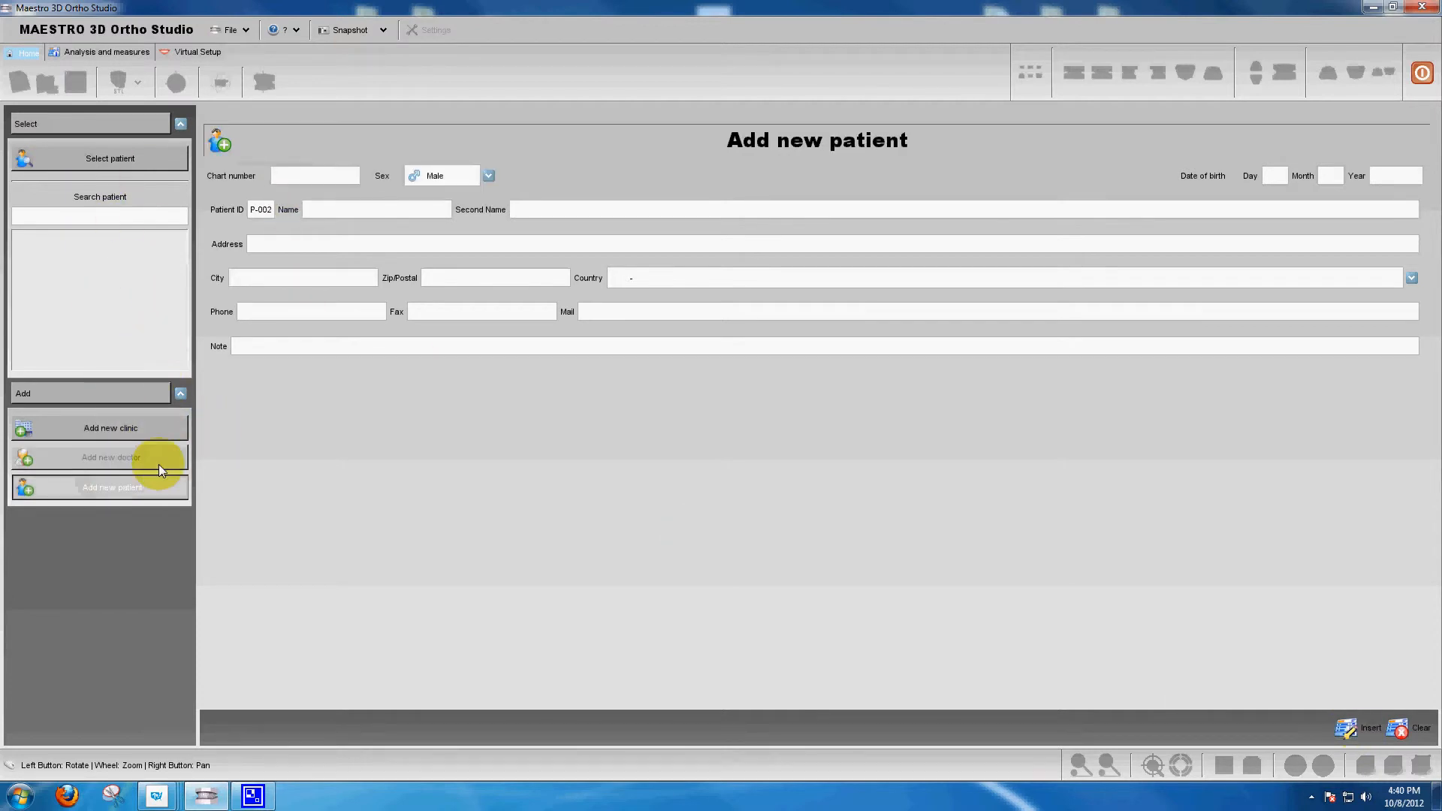
click(337, 209)
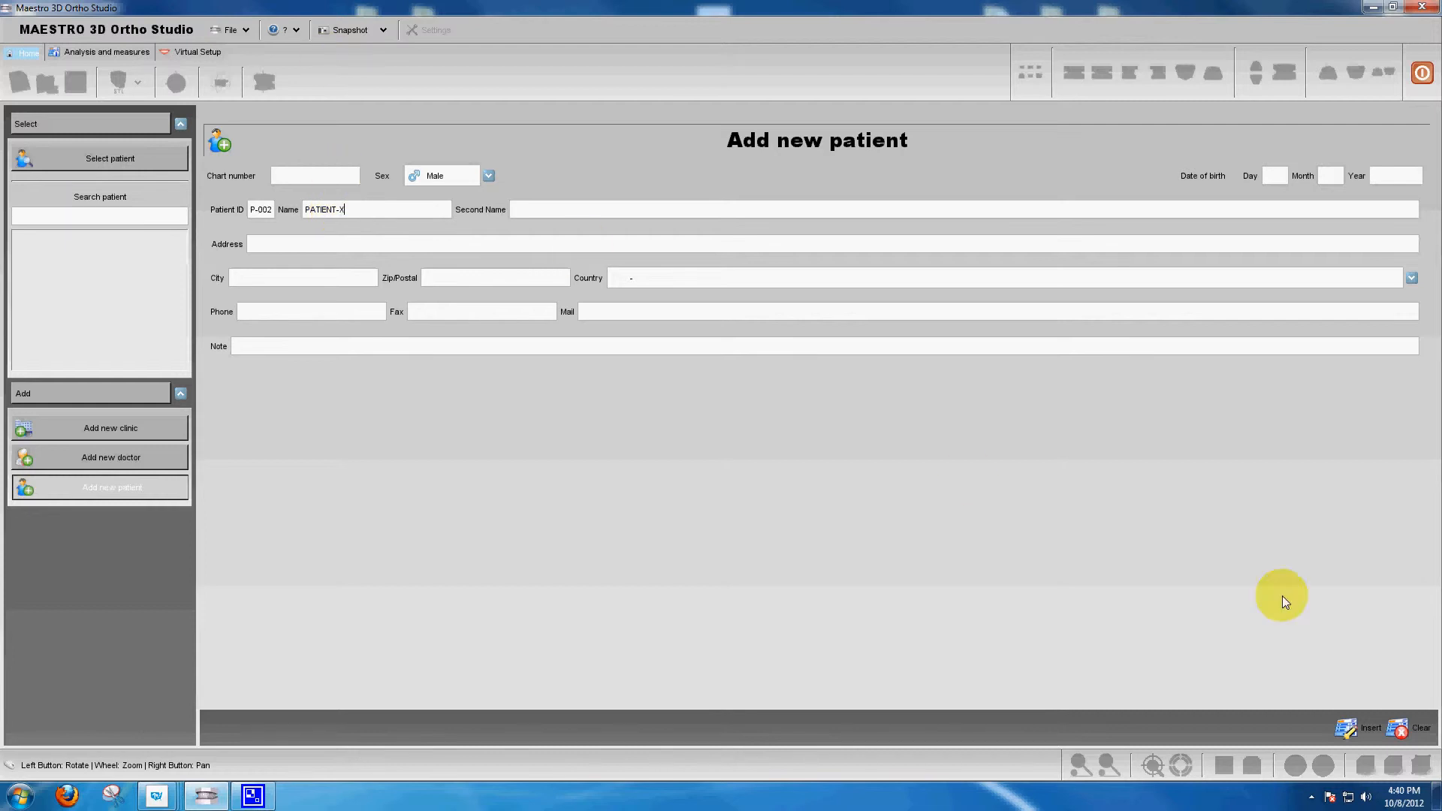
click(1360, 728)
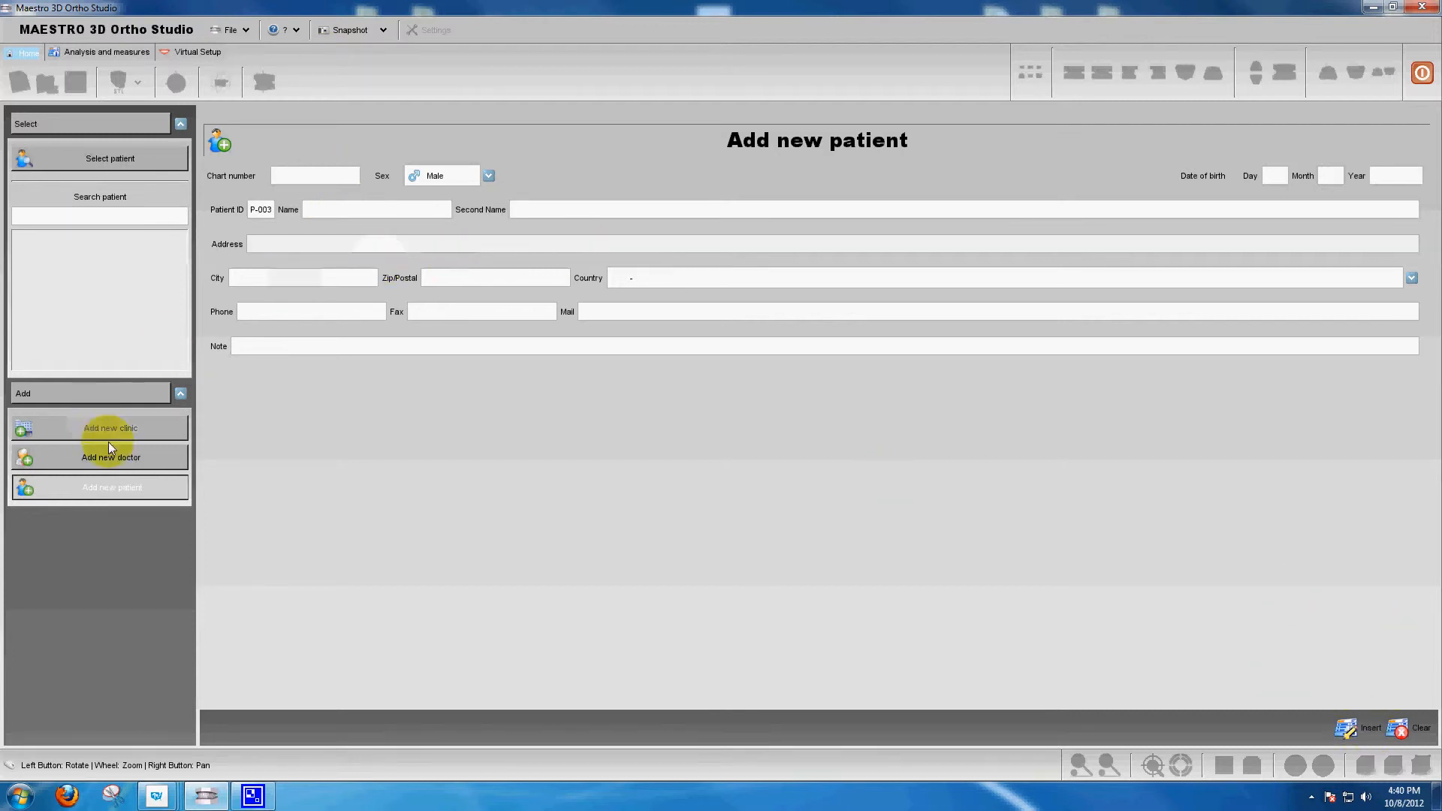
click(335, 215)
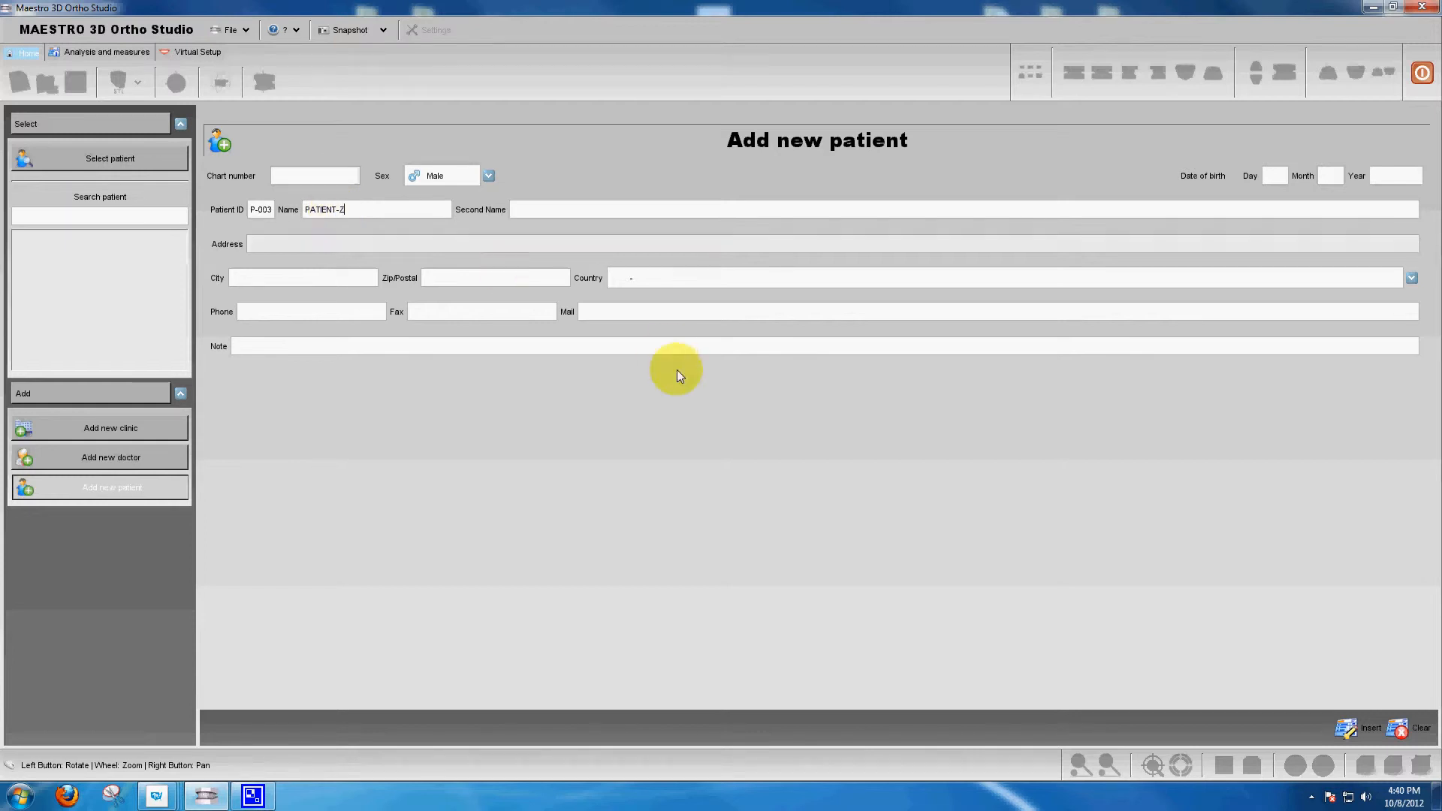
click(1366, 731)
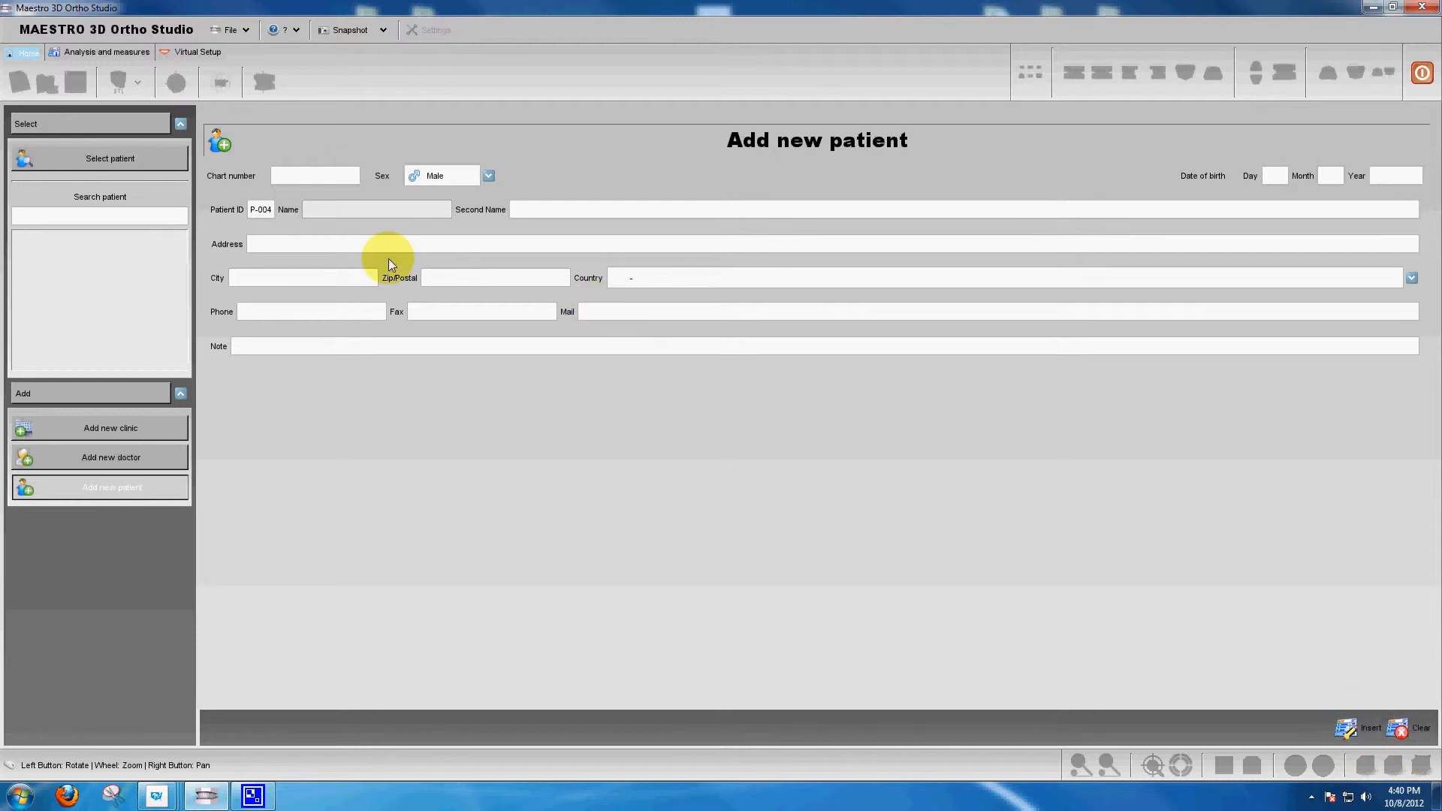
click(323, 212)
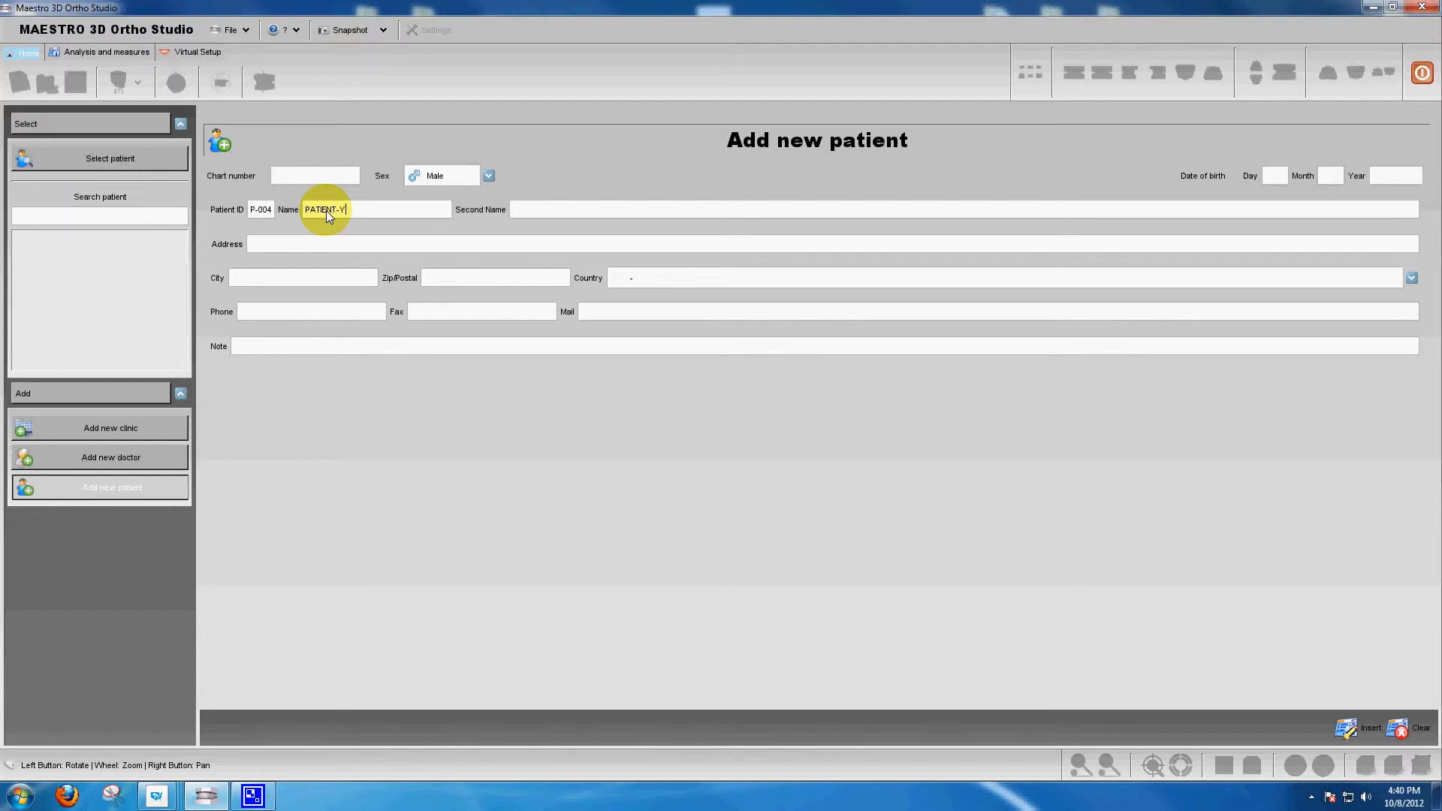
click(1365, 728)
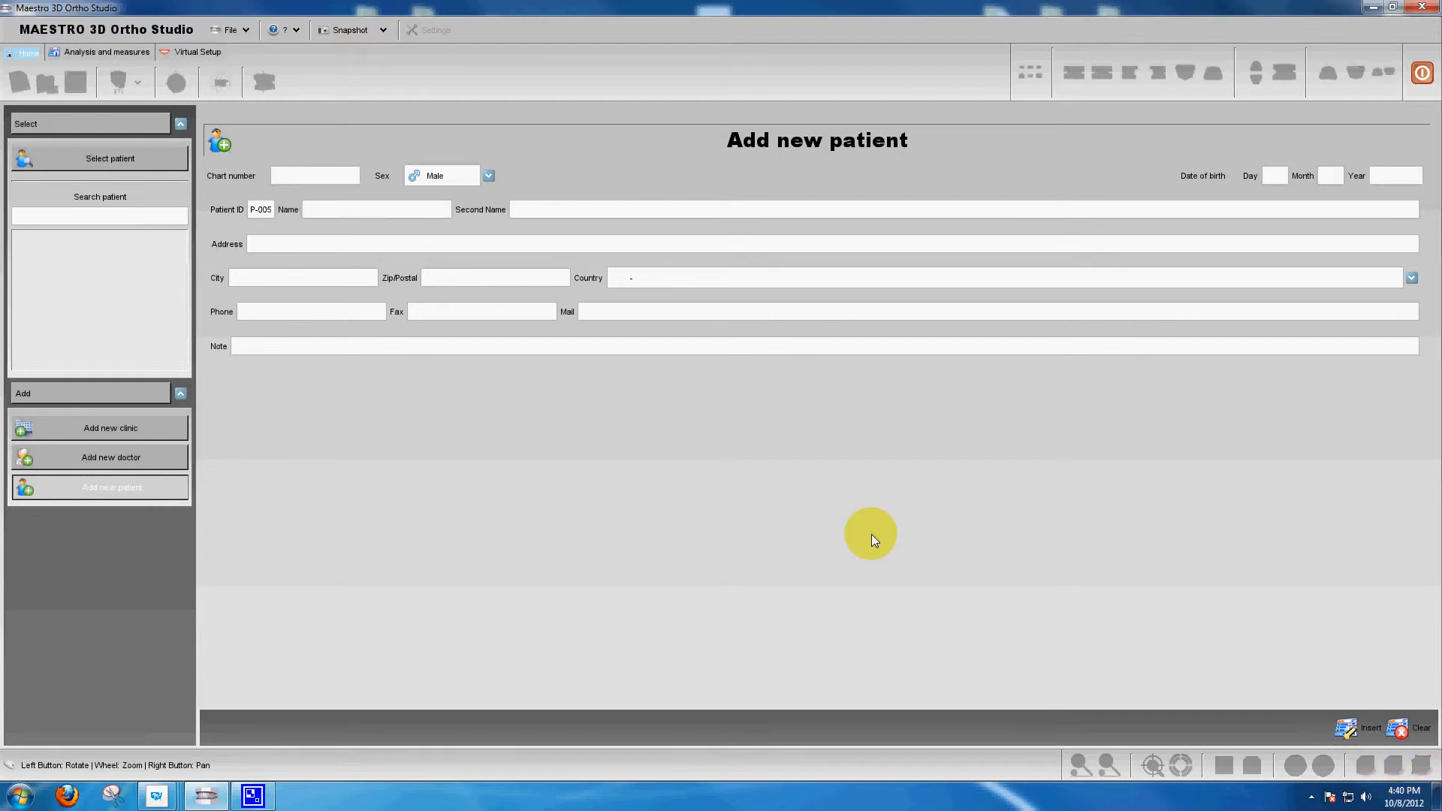
Open patient selection, choose the clinic GOOD-ORTHO and add DOC-A to its doctors
click(118, 161)
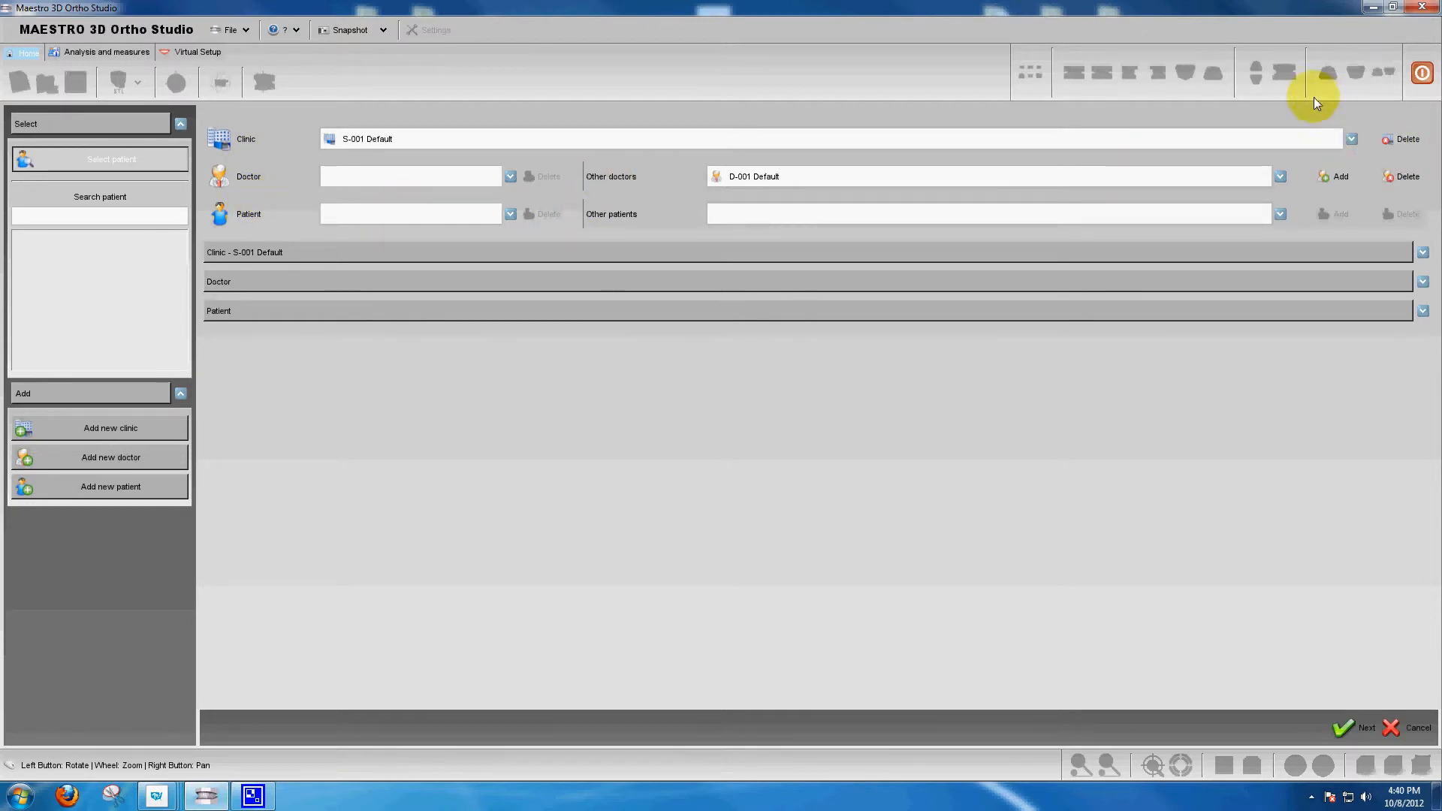
click(1353, 140)
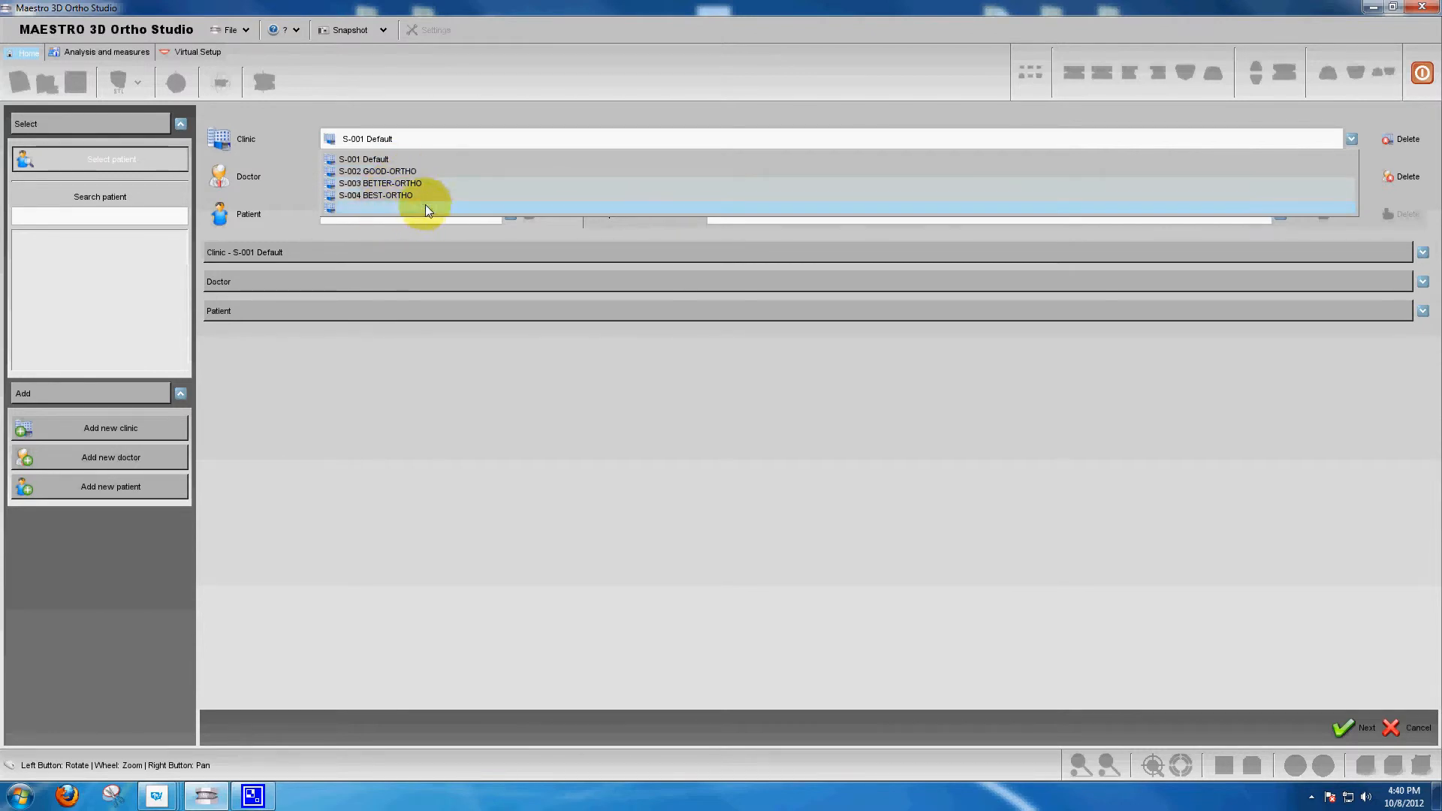
click(396, 172)
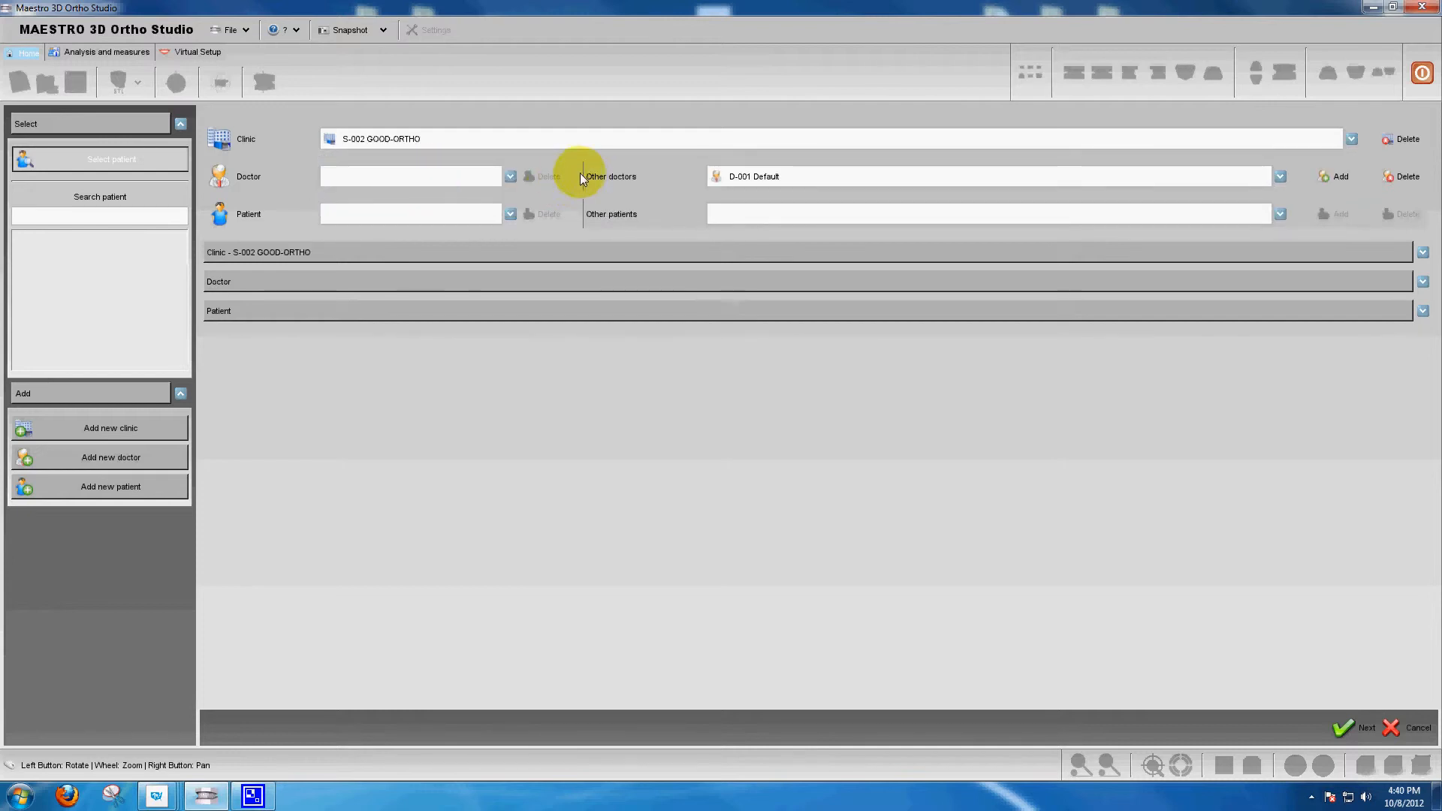
click(1283, 176)
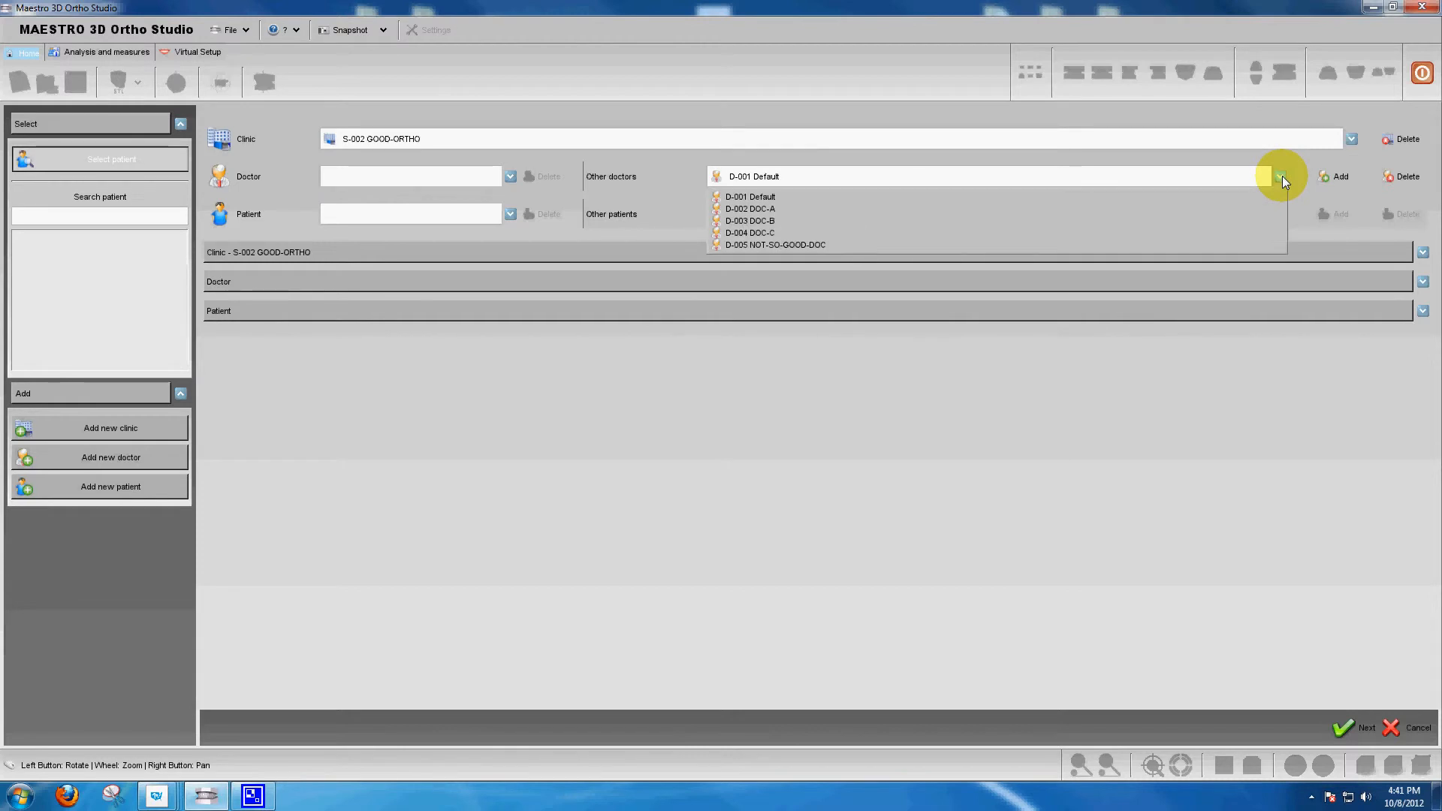
click(770, 210)
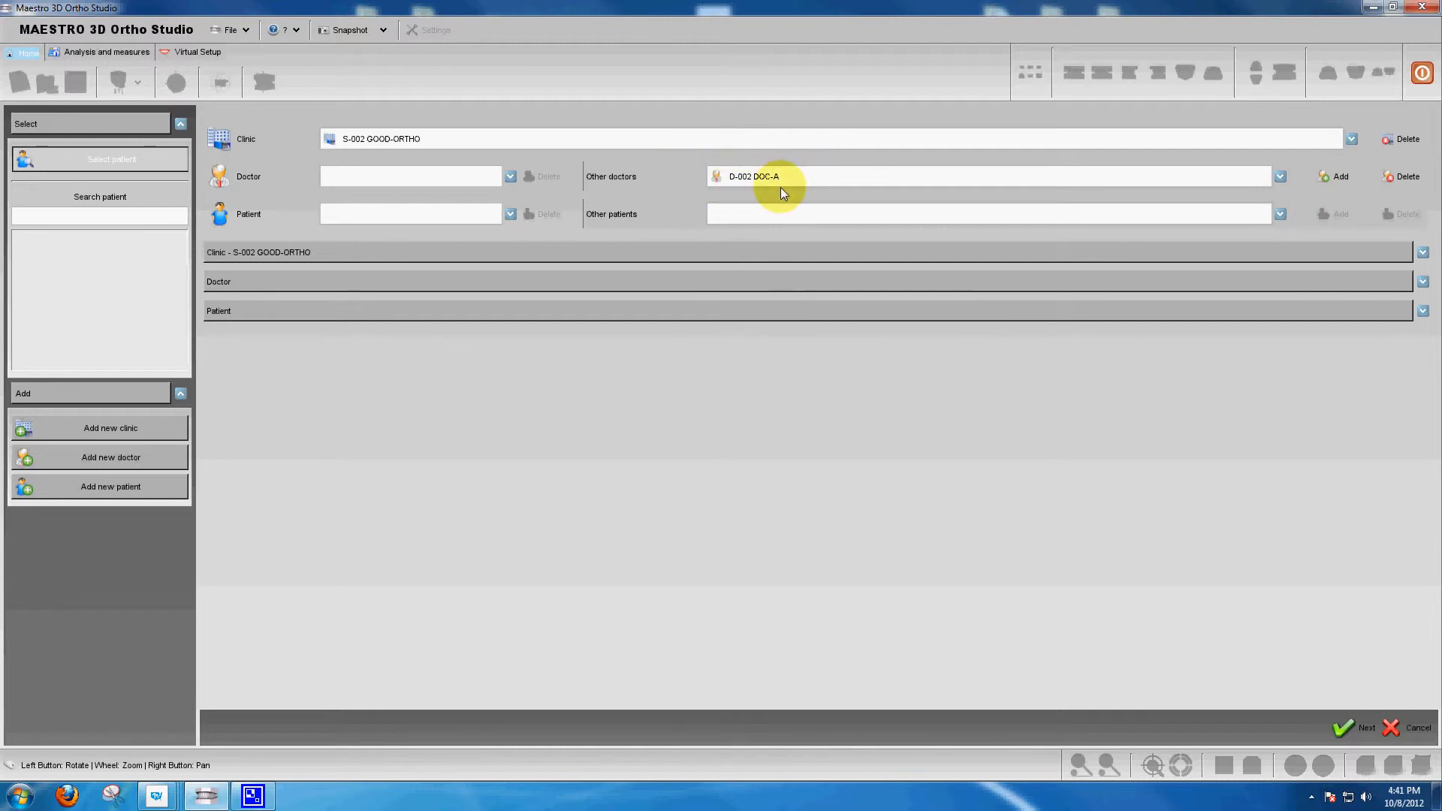
click(1342, 178)
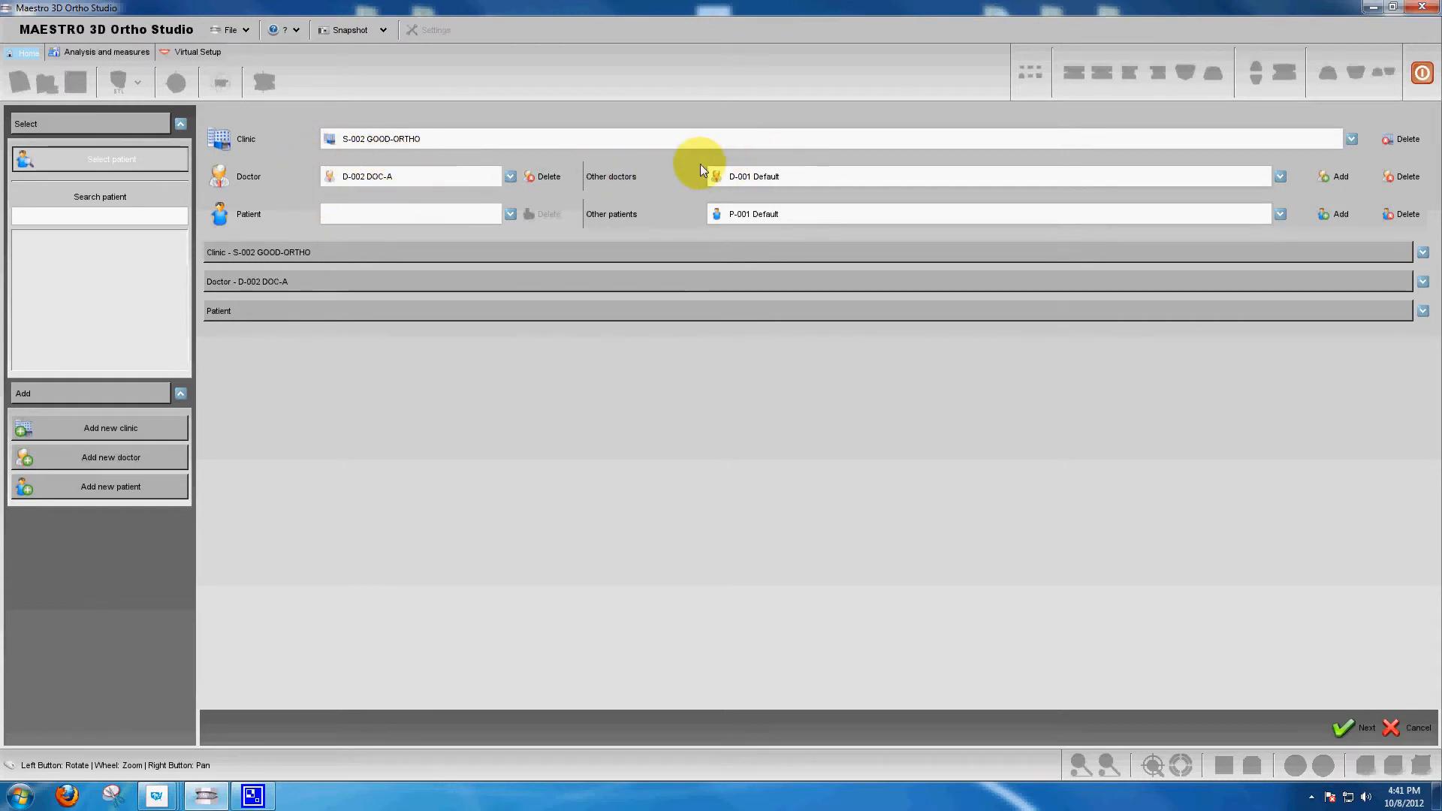
Assign PATIENT-X to DOC-A at GOOD-ORTHO and check the remaining unassigned doctors and patients
click(1281, 176)
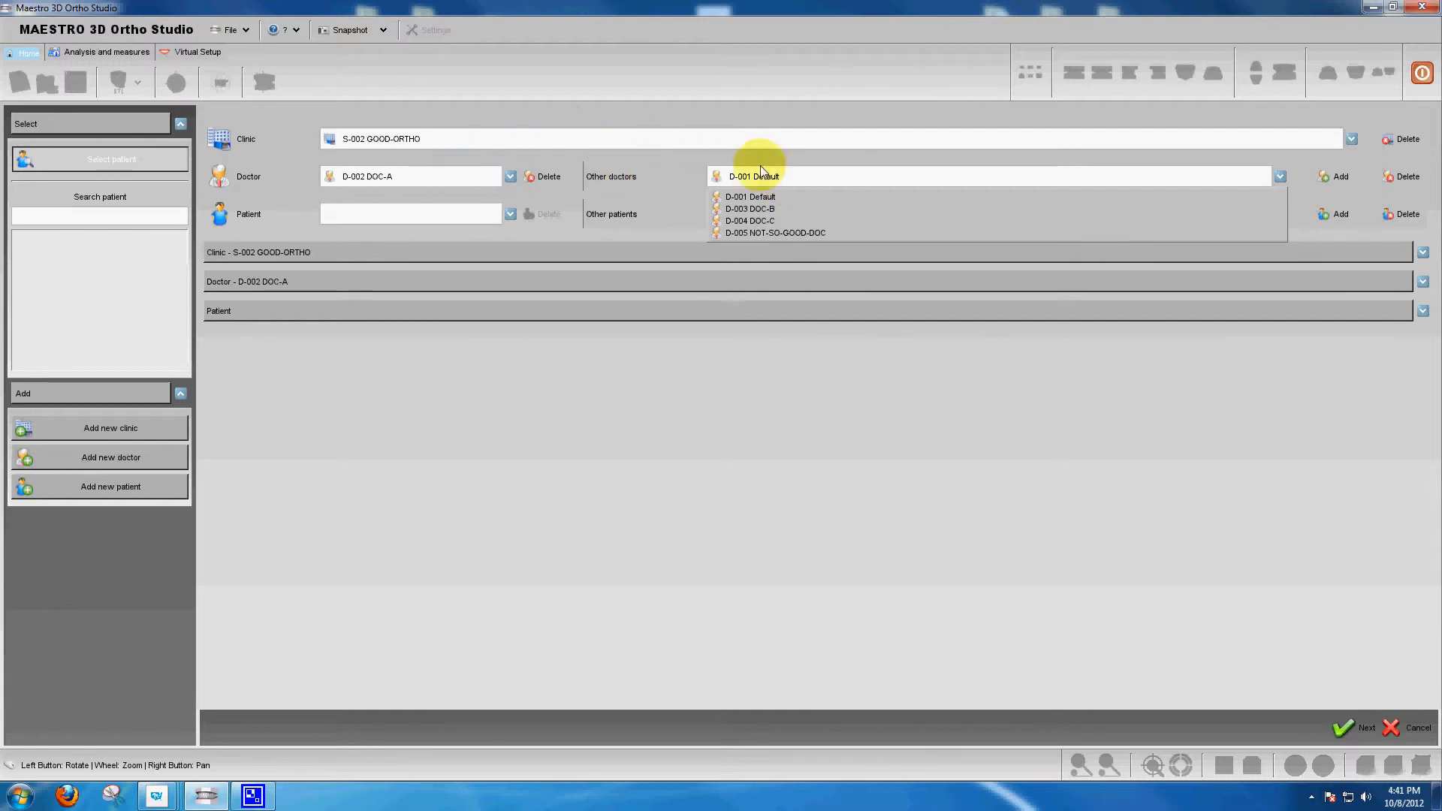
click(665, 164)
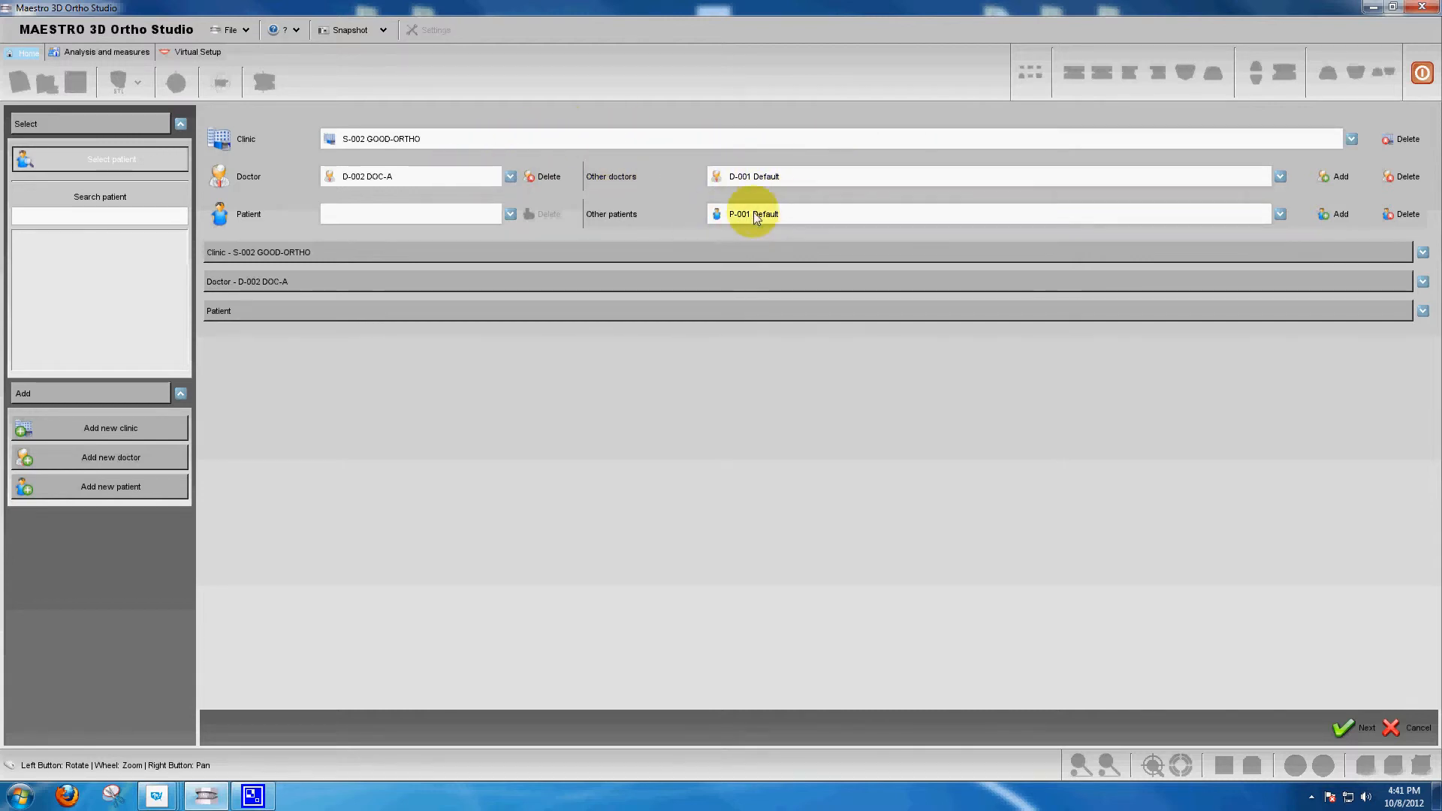
click(1279, 215)
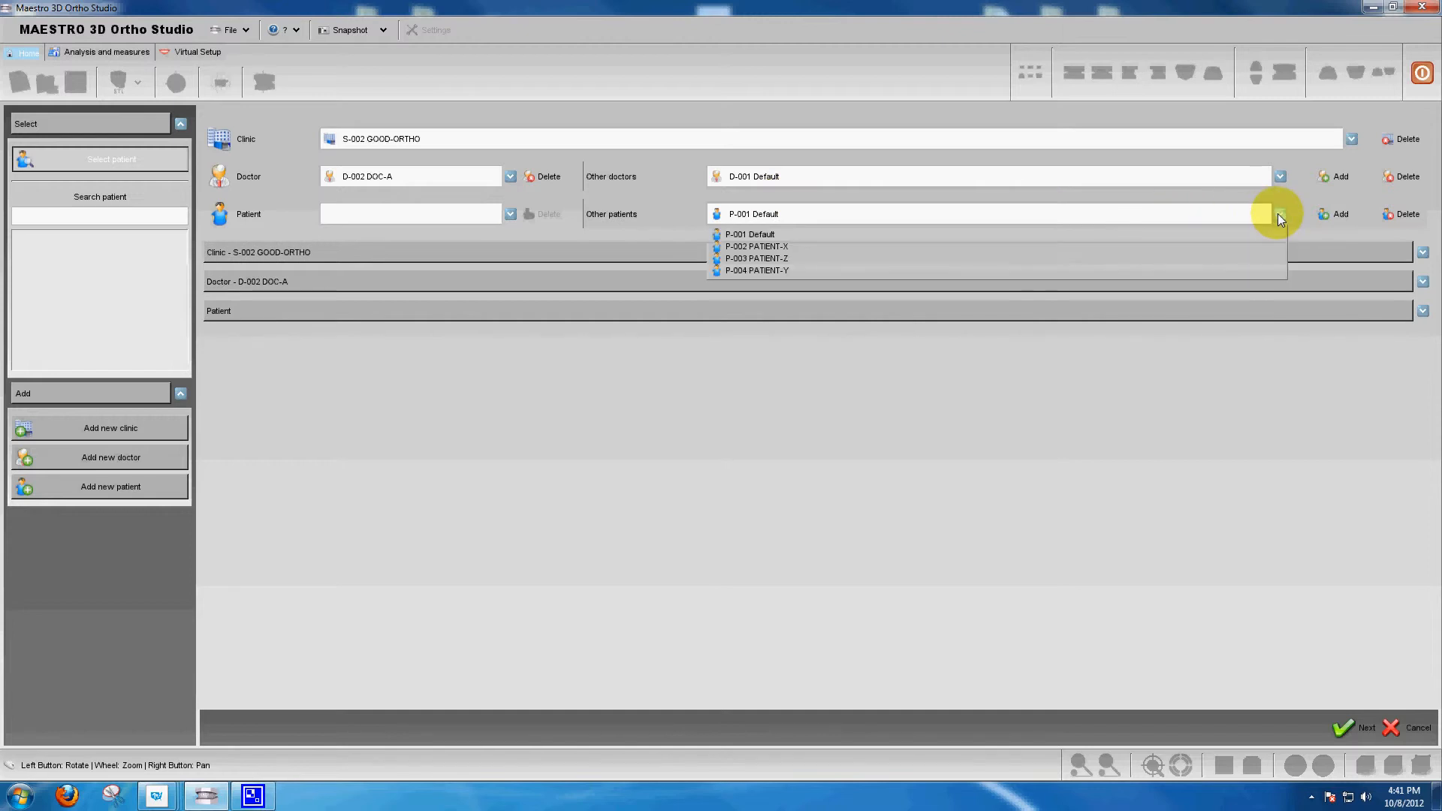
click(777, 246)
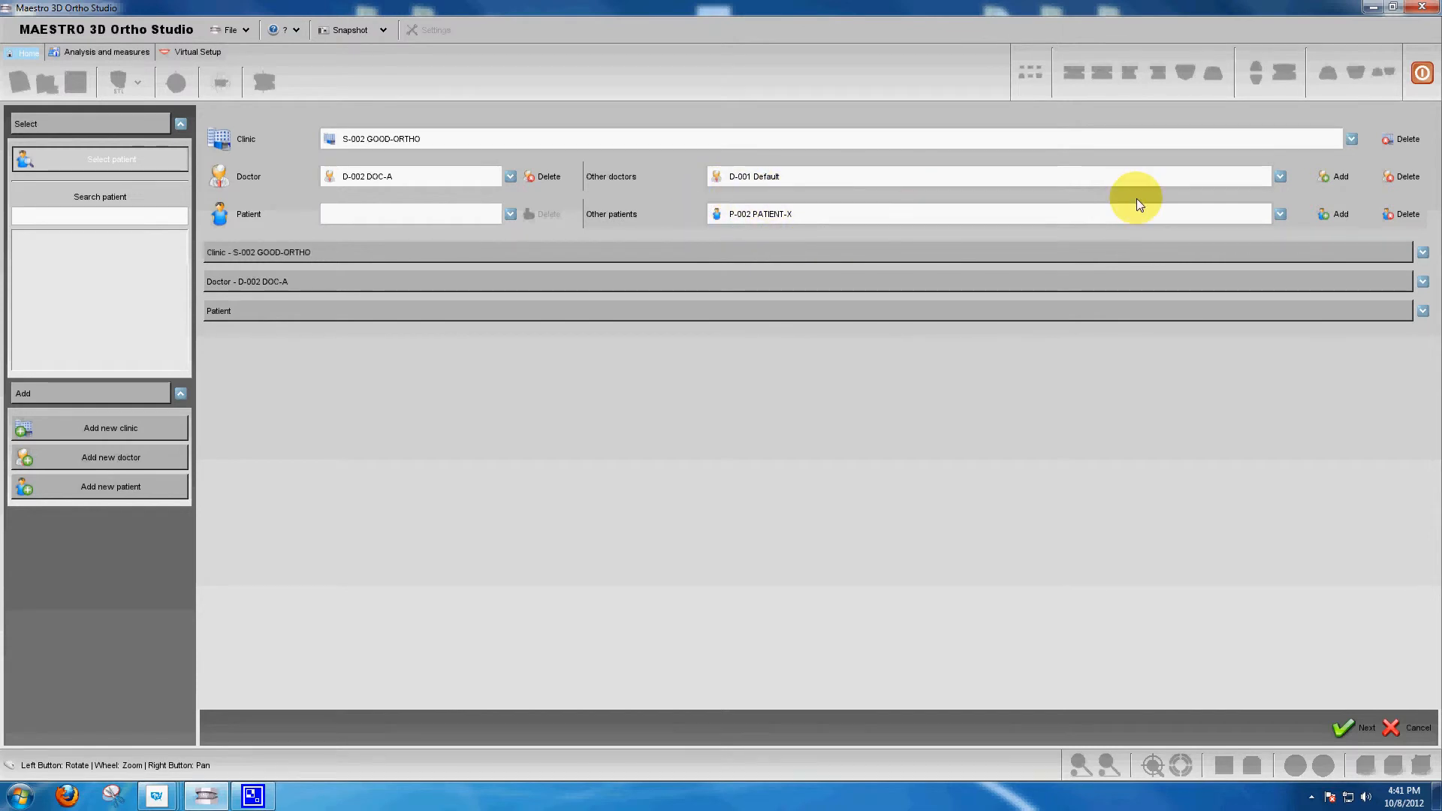
click(1339, 215)
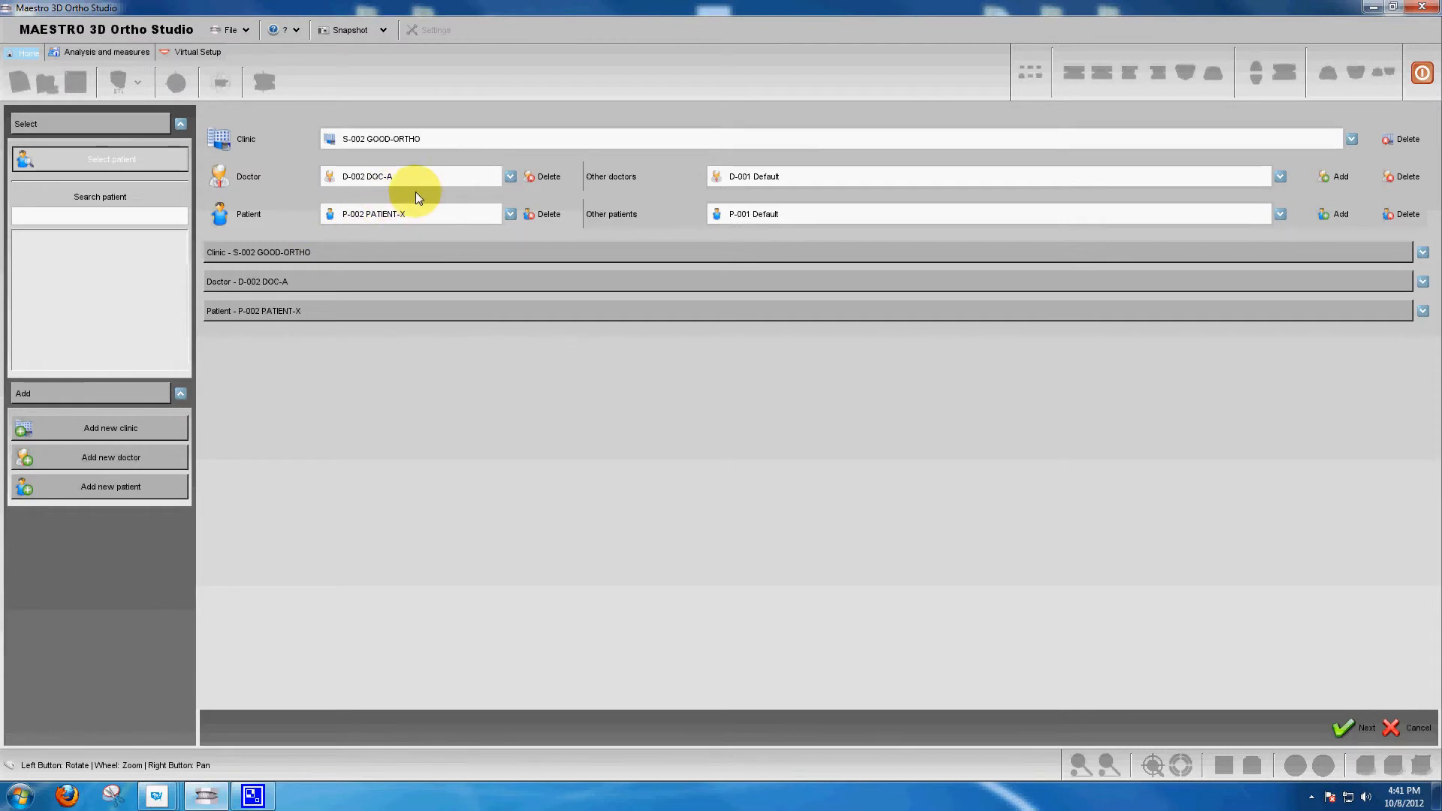
click(1279, 214)
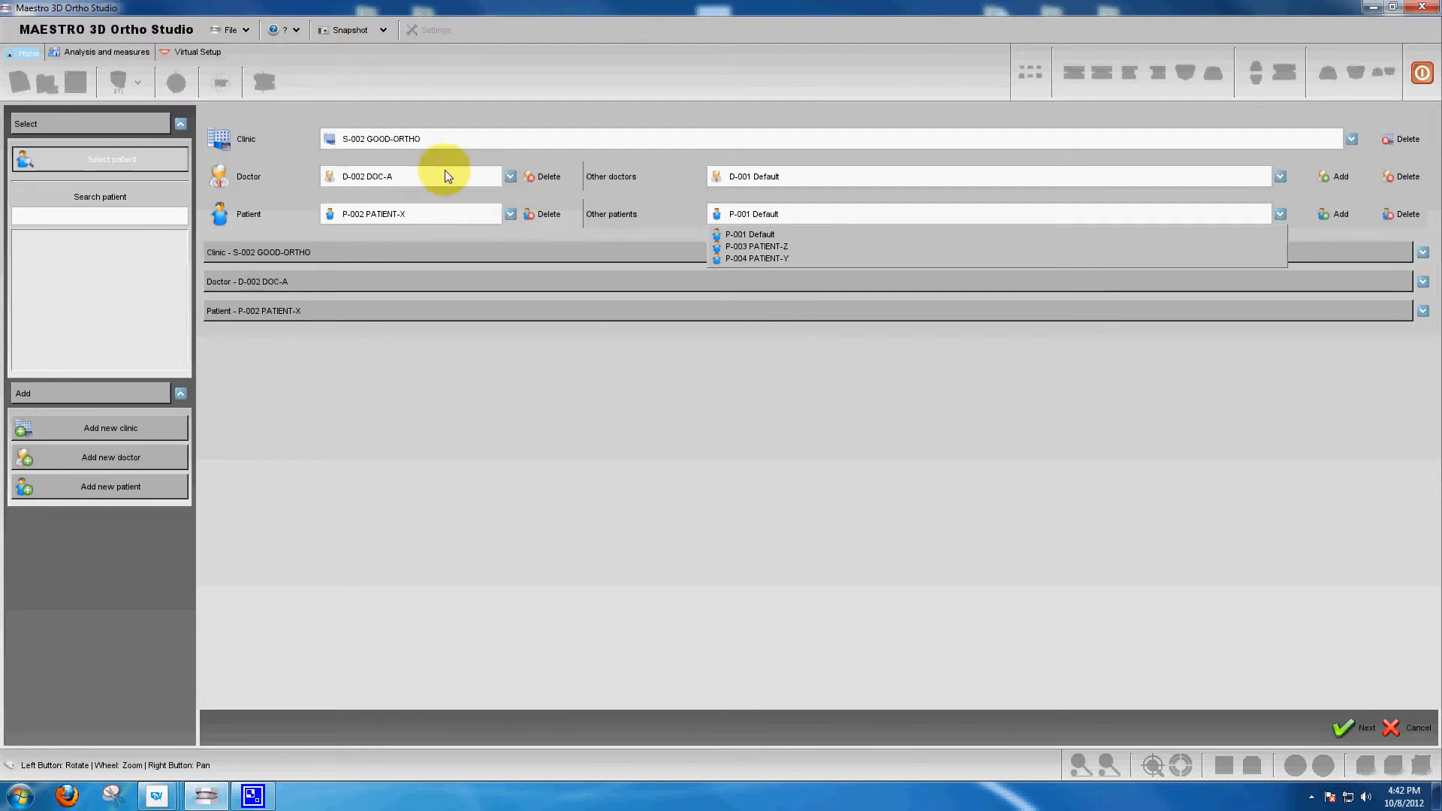
Remove DOC-A from the GOOD-ORTHO doctor list and add DOC-C to the clinic instead
click(547, 178)
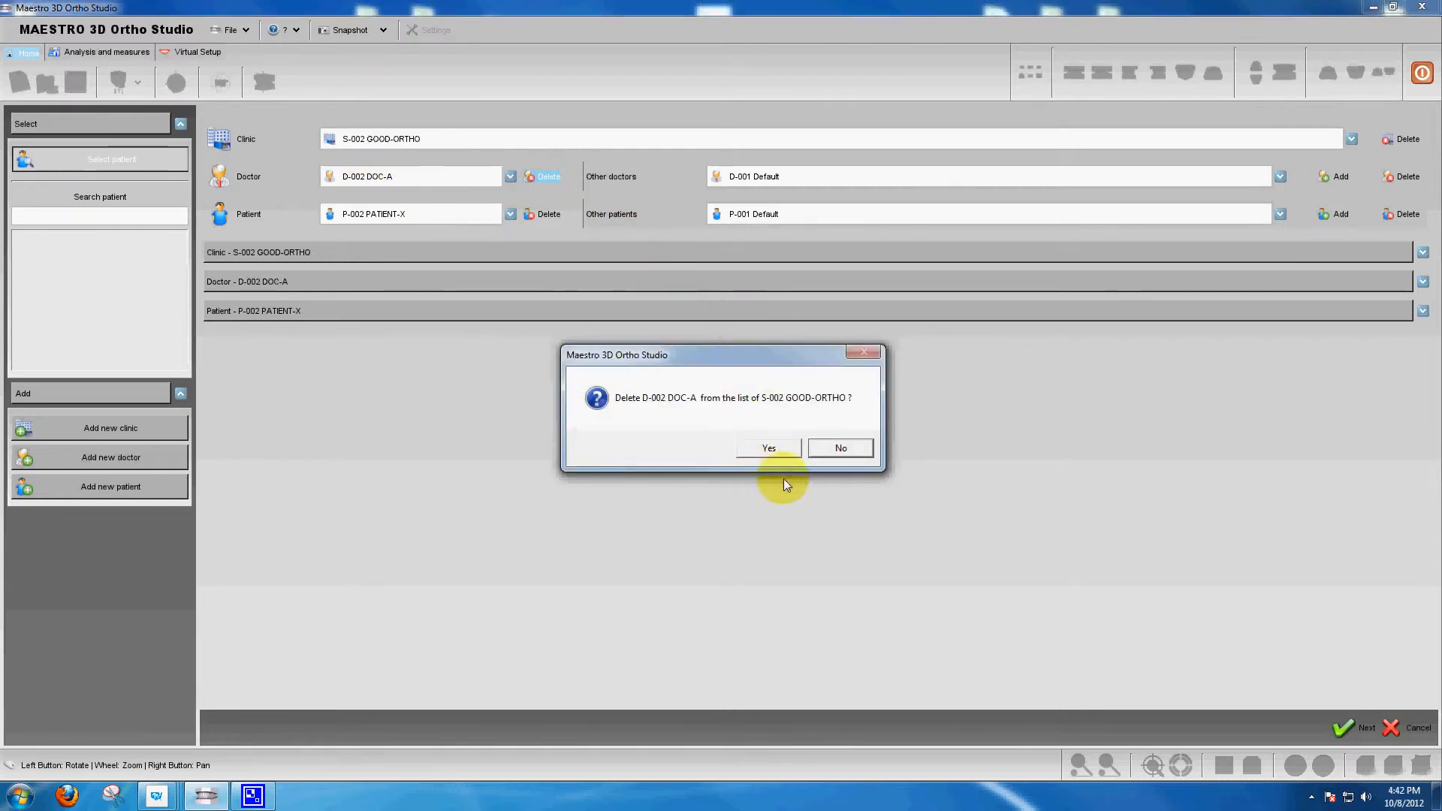
click(782, 449)
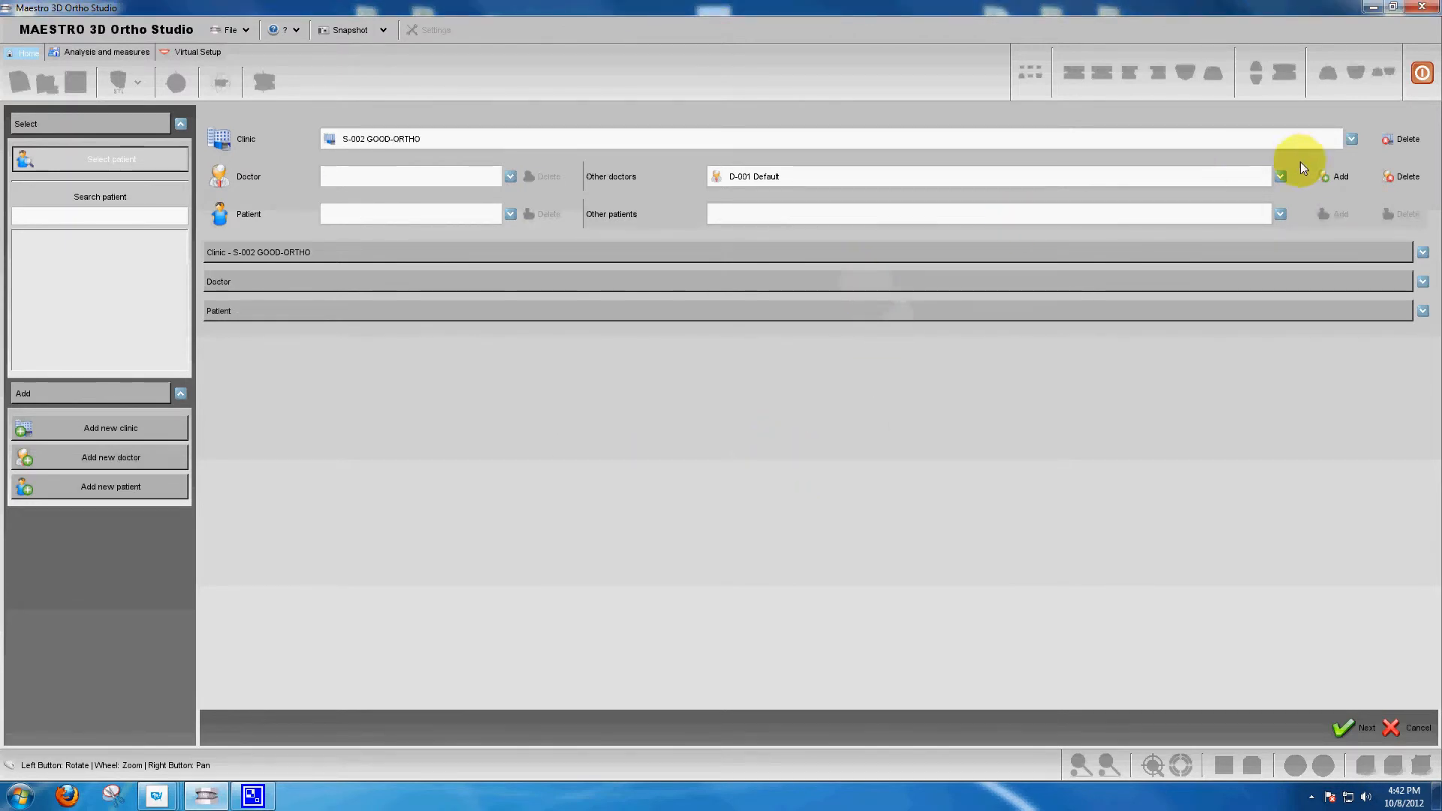
click(1280, 177)
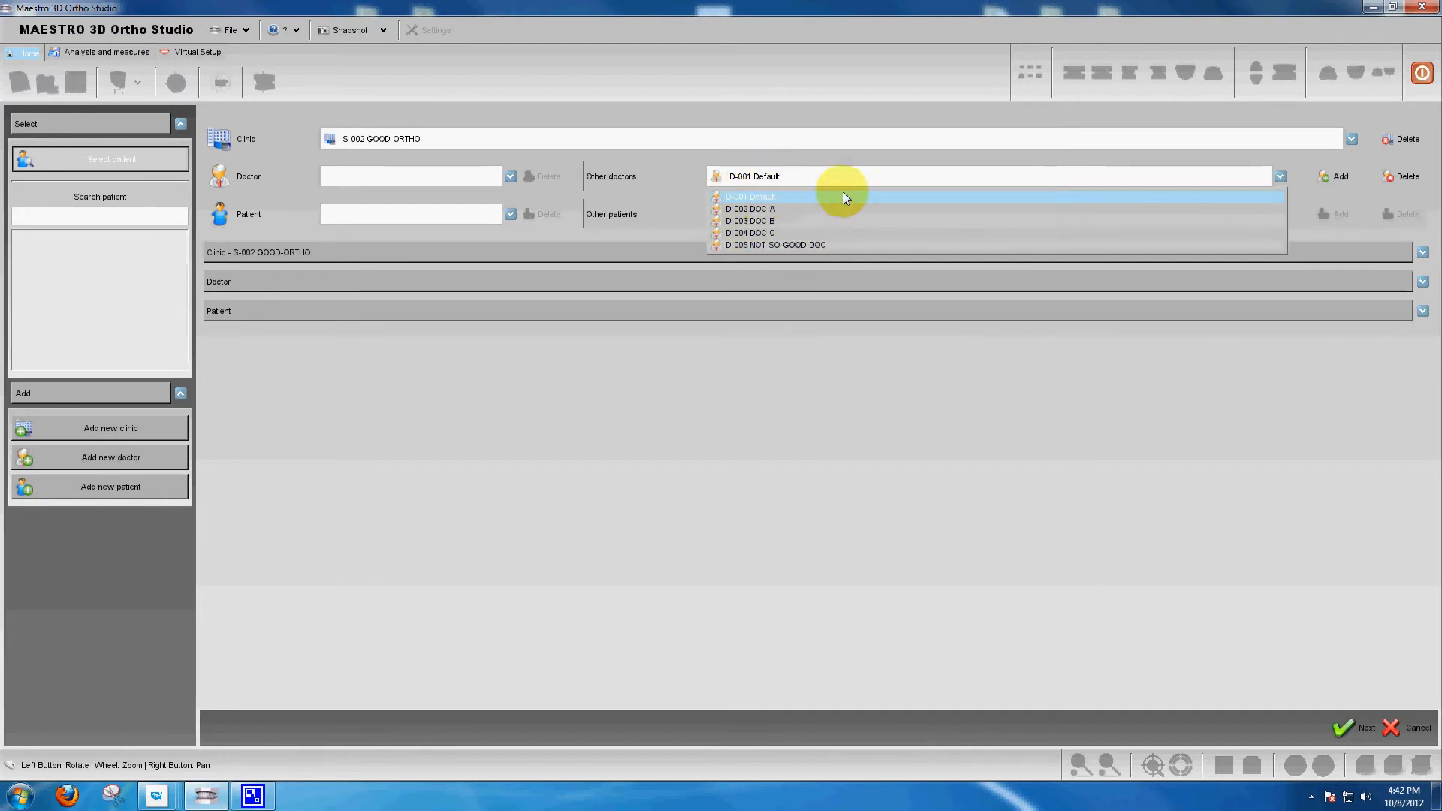
click(760, 231)
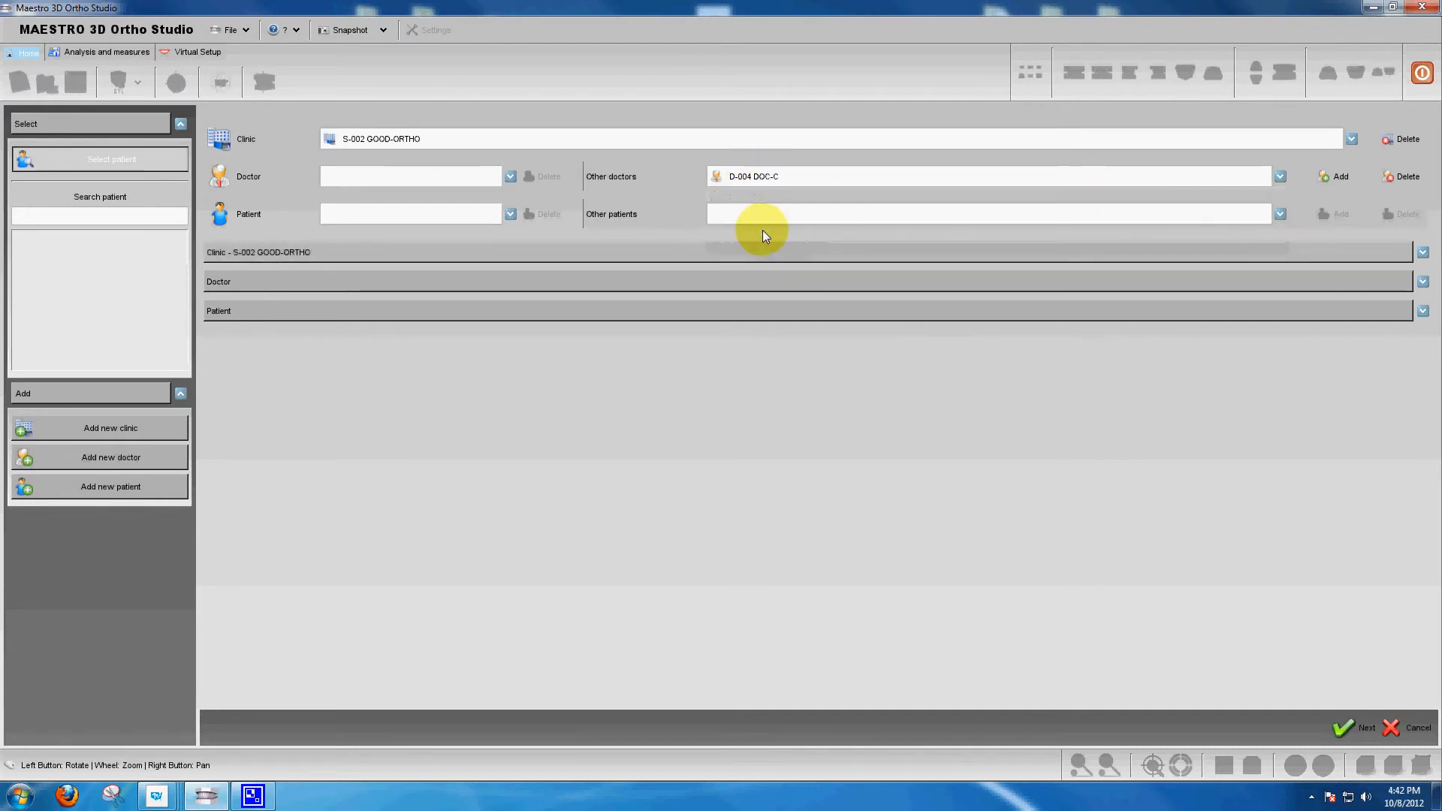
click(1341, 178)
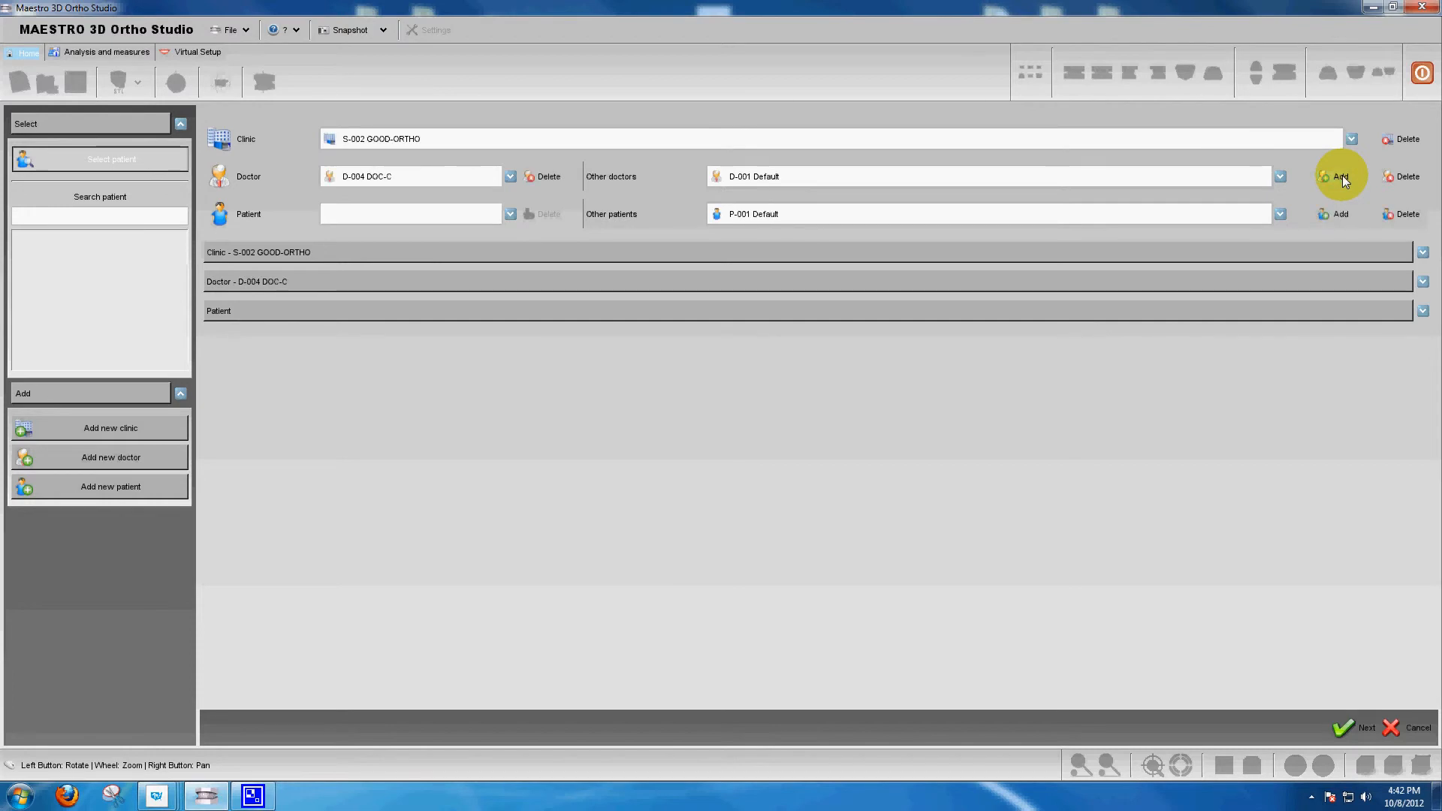
Assign PATIENT-X to DOC-C at GOOD-ORTHO
click(918, 218)
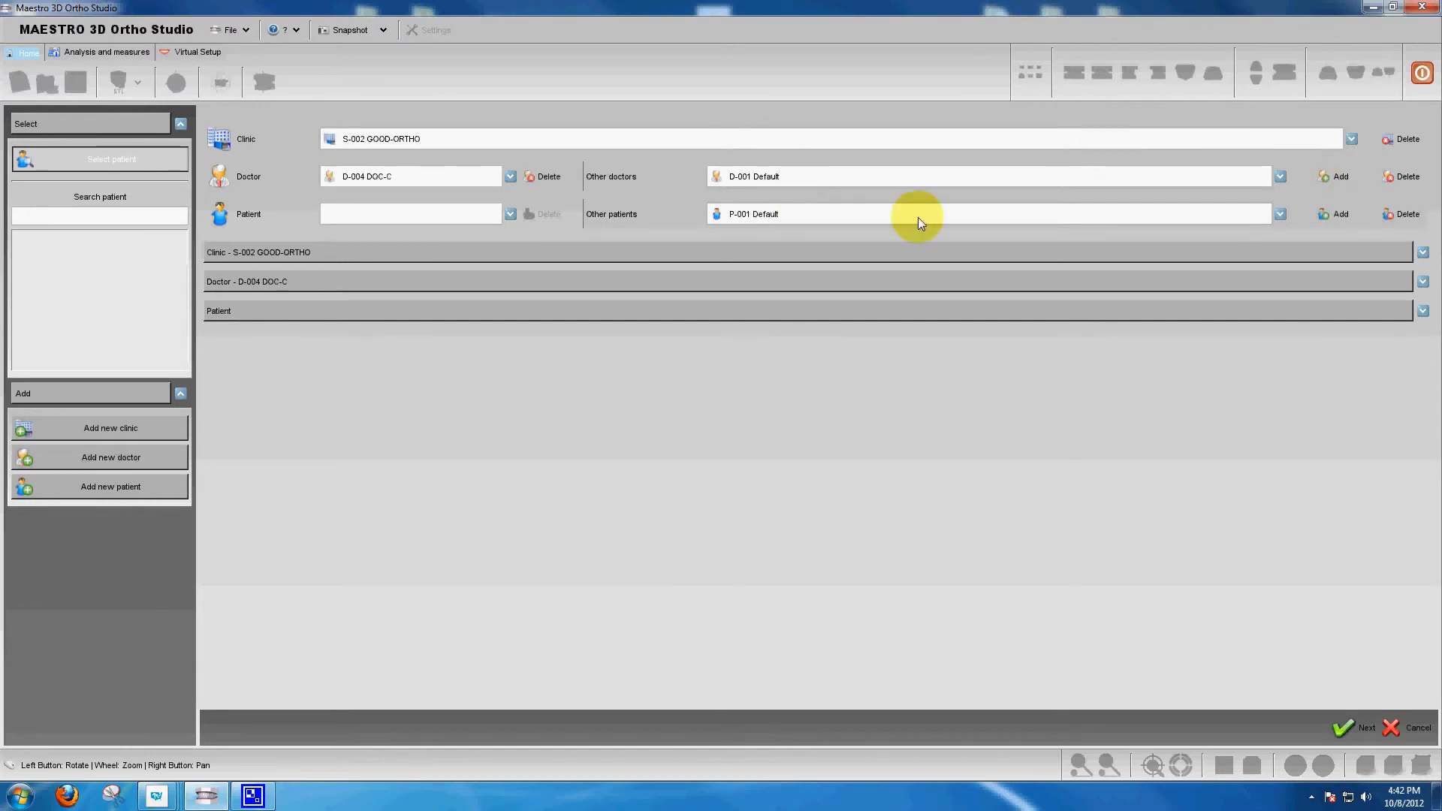
click(1280, 216)
click(794, 245)
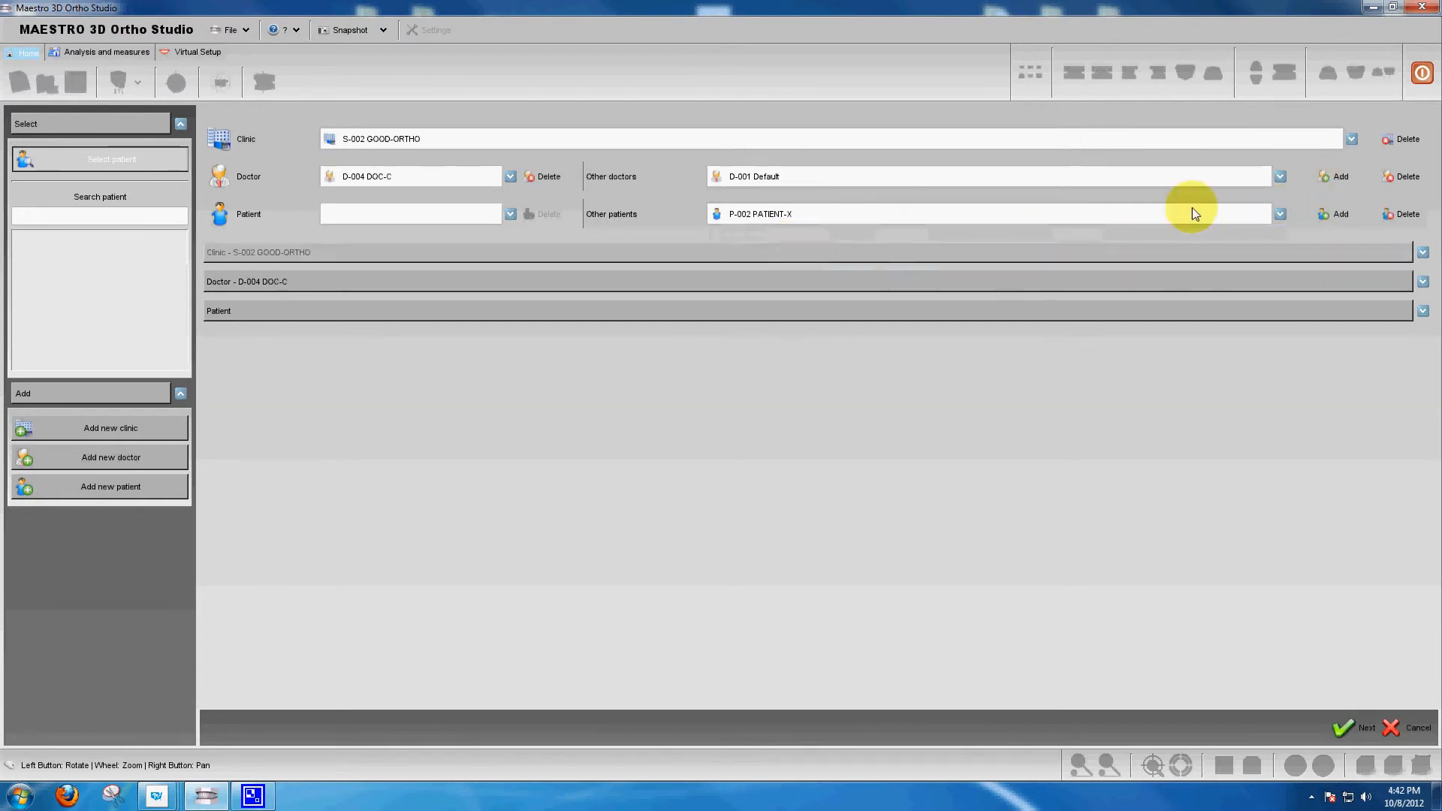
click(1341, 216)
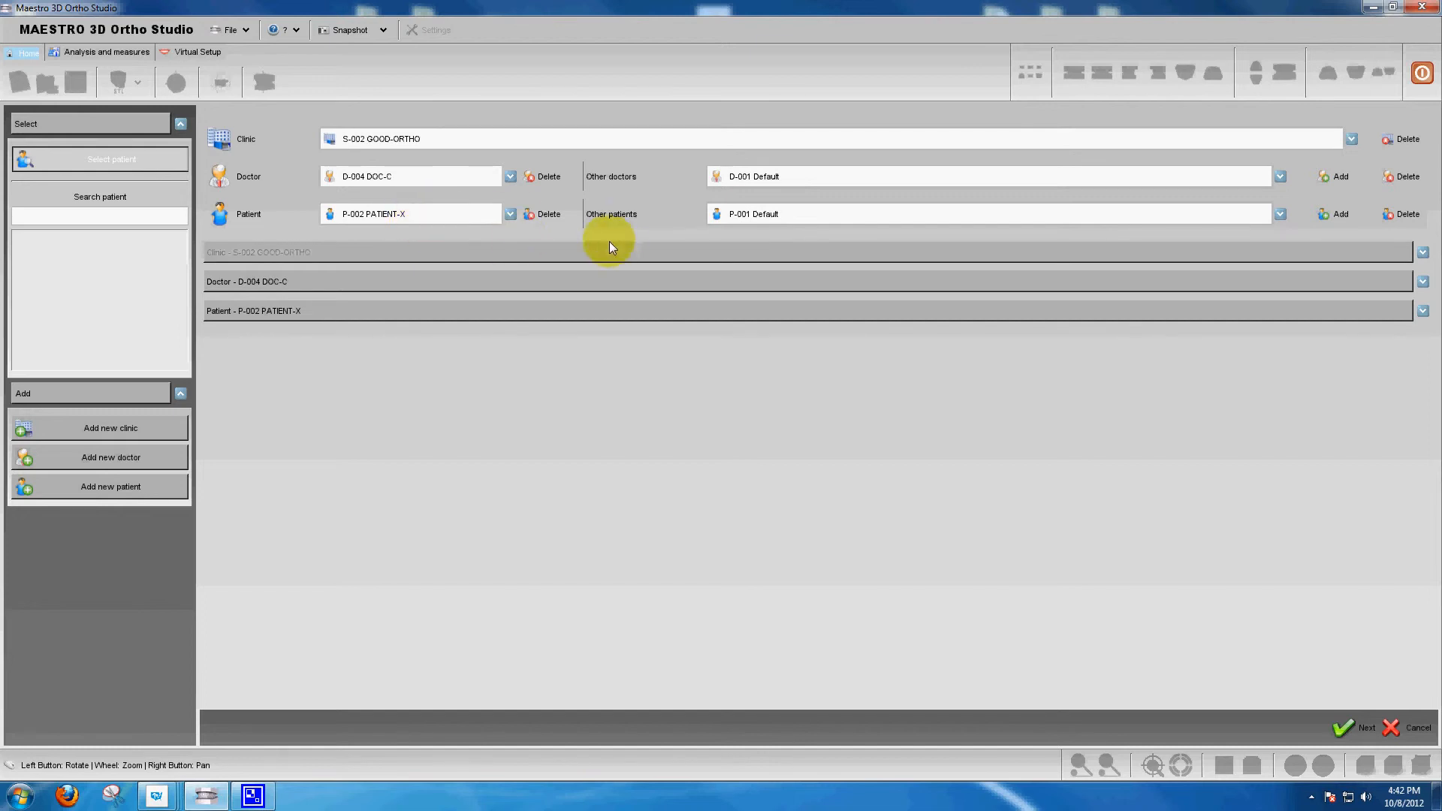
Remove PATIENT-X from DOC-C's patient list and assign PATIENT-Z to DOC-C instead
click(546, 215)
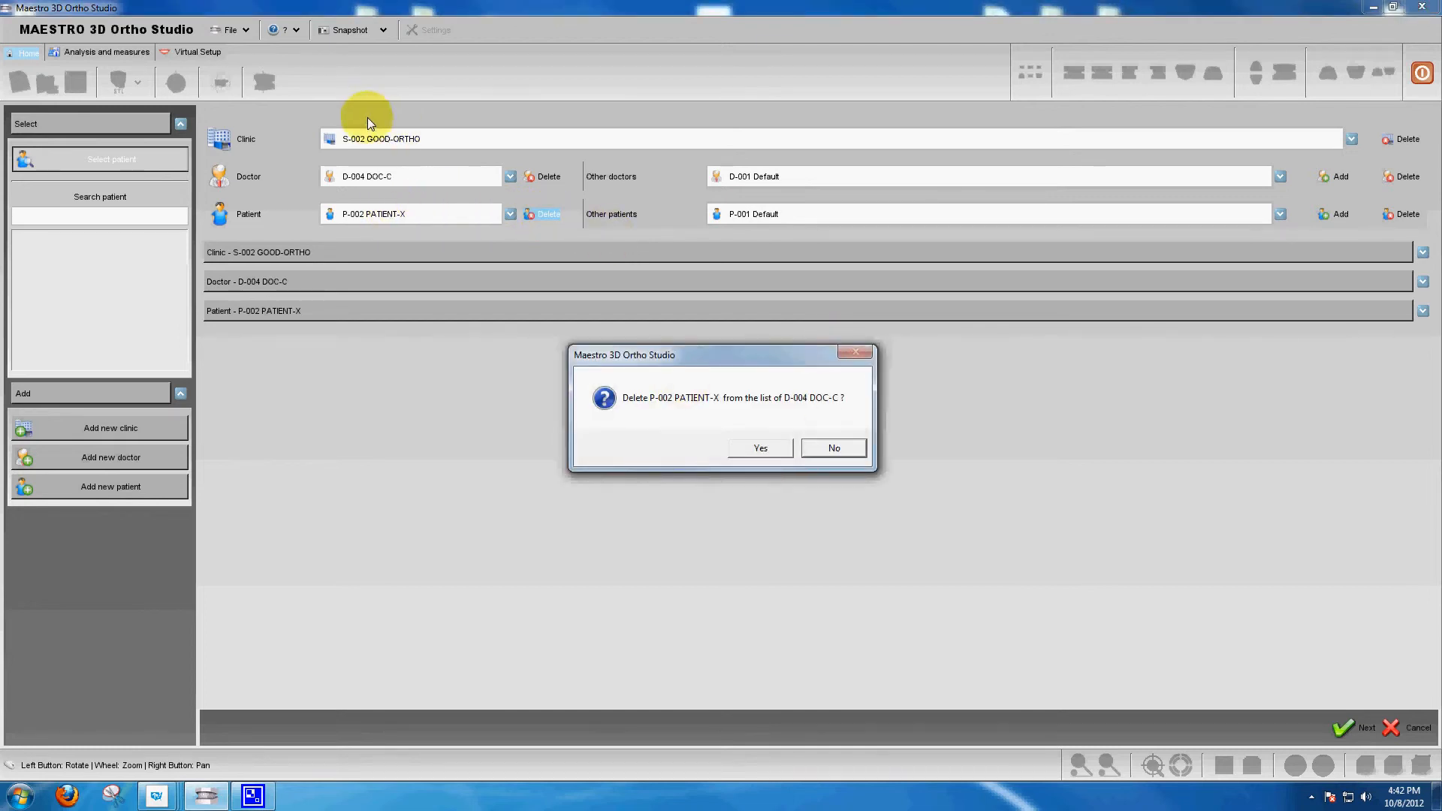
click(751, 448)
click(1279, 214)
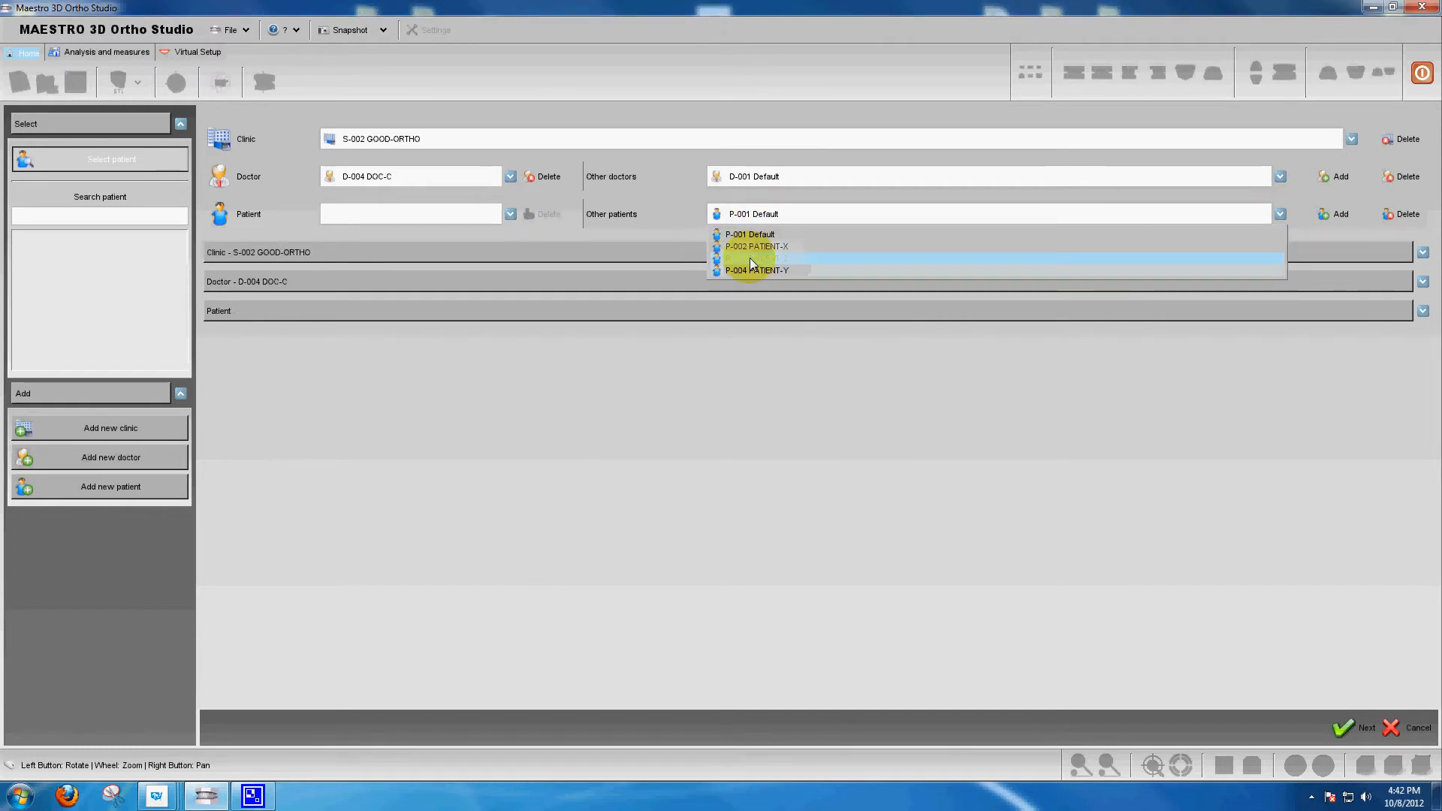
click(789, 262)
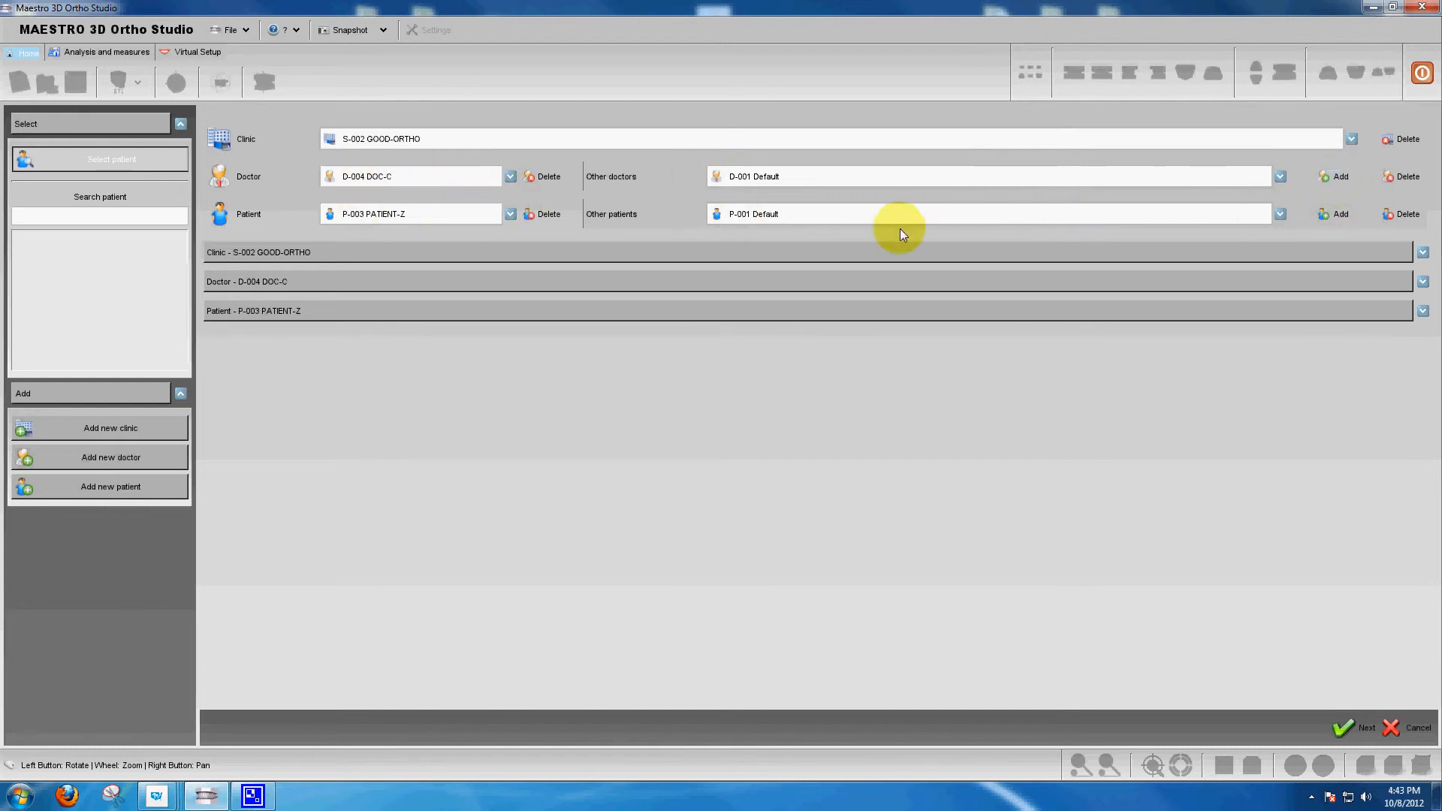
Delete PATIENT-Y from the database and check the list of other patients
click(1281, 215)
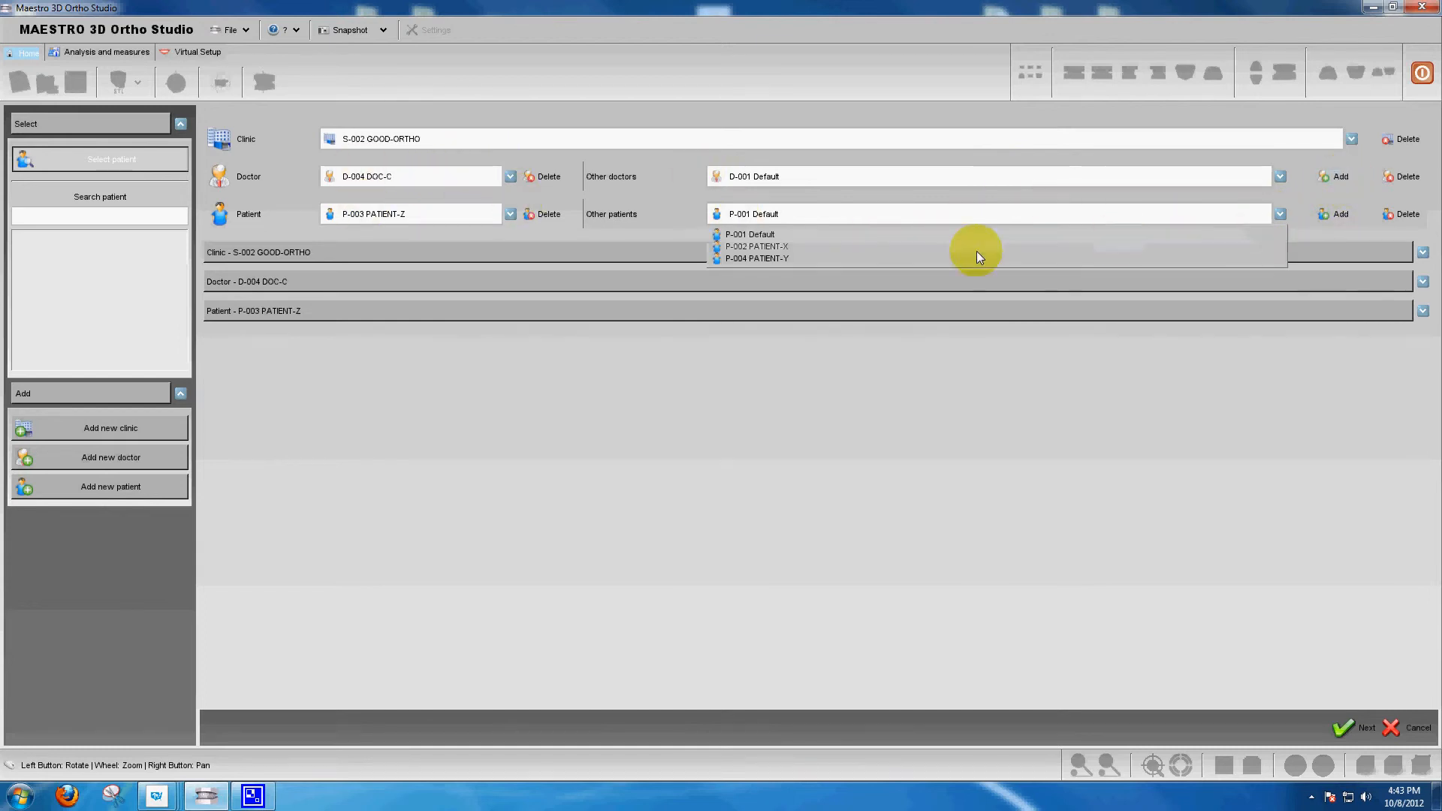
click(774, 259)
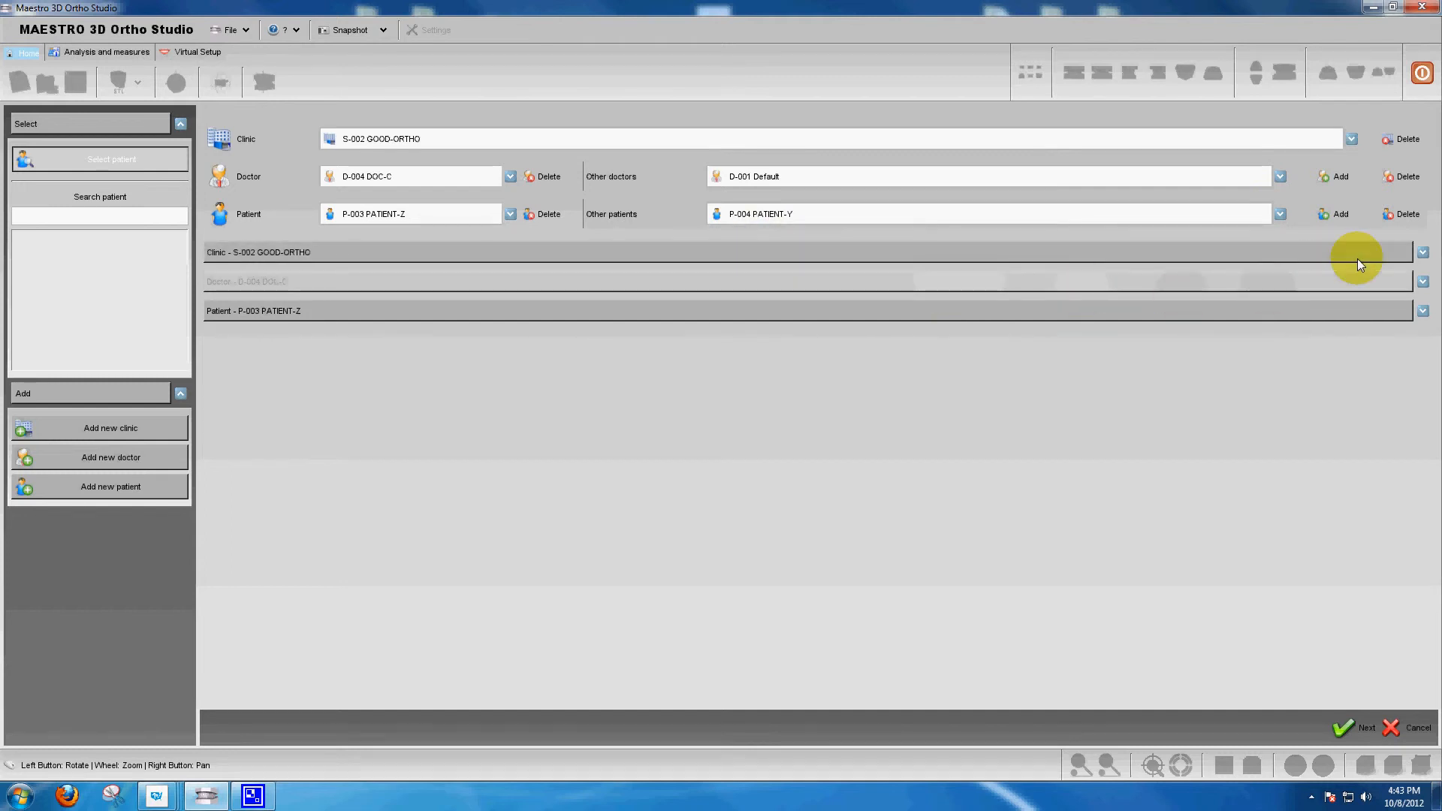
click(1408, 216)
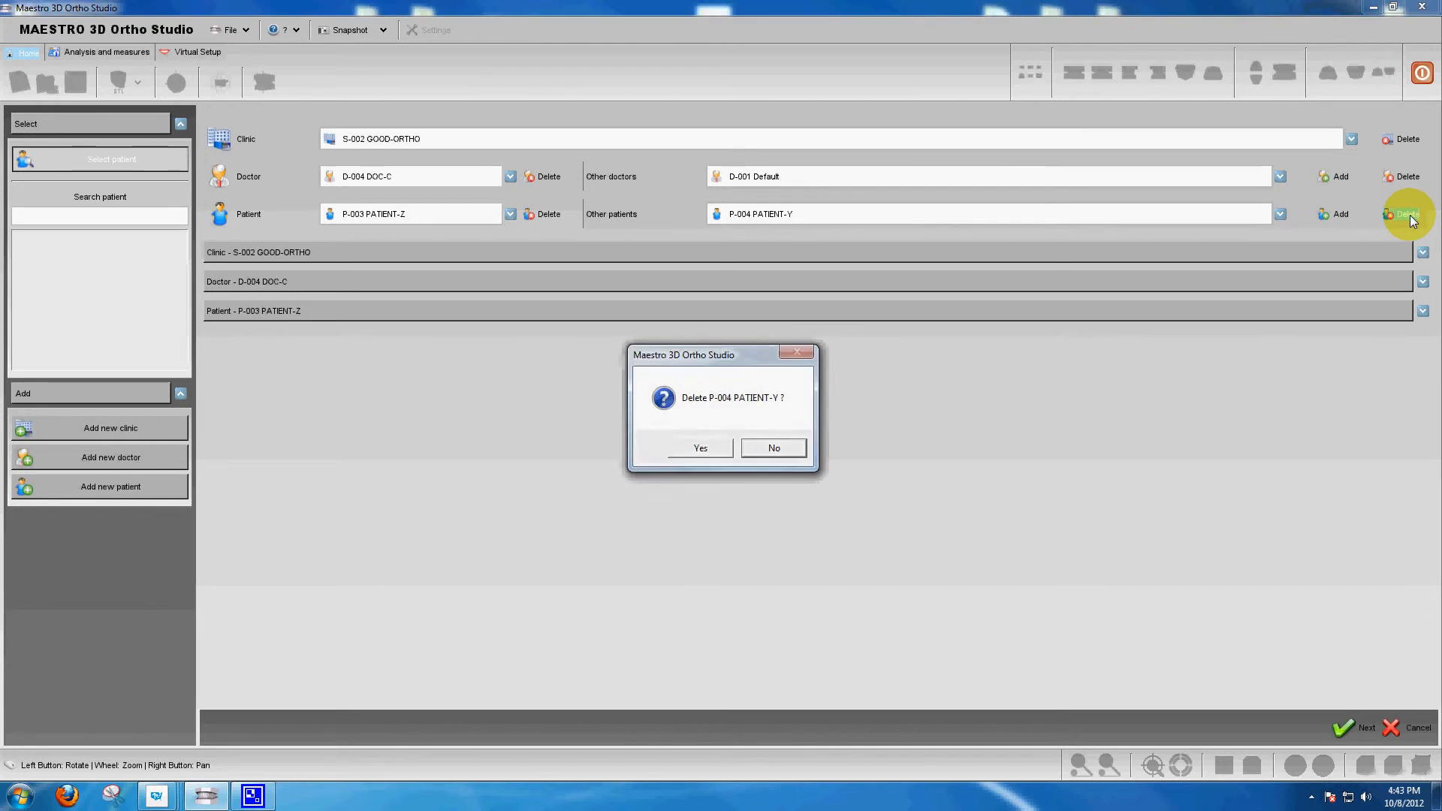
click(702, 449)
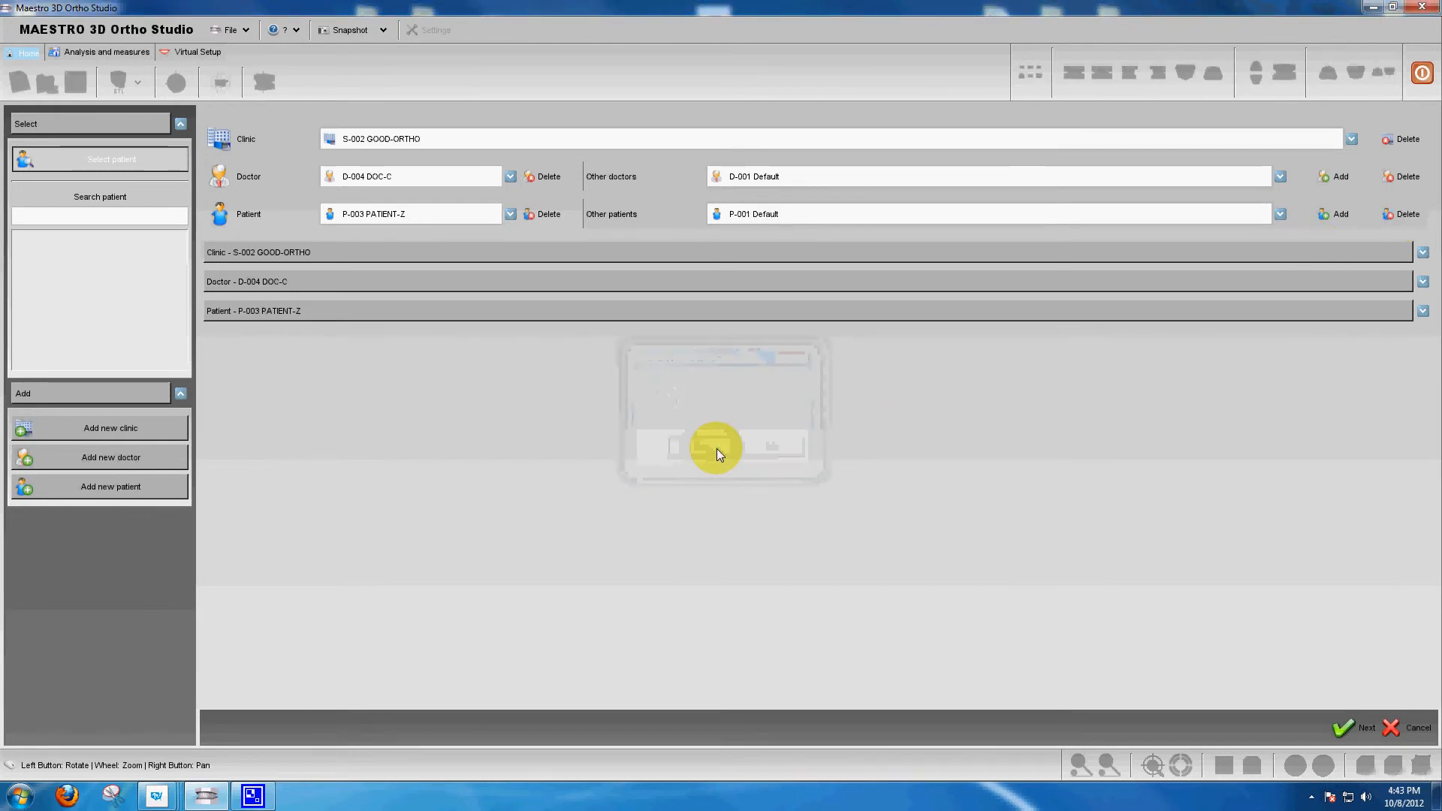
click(1280, 214)
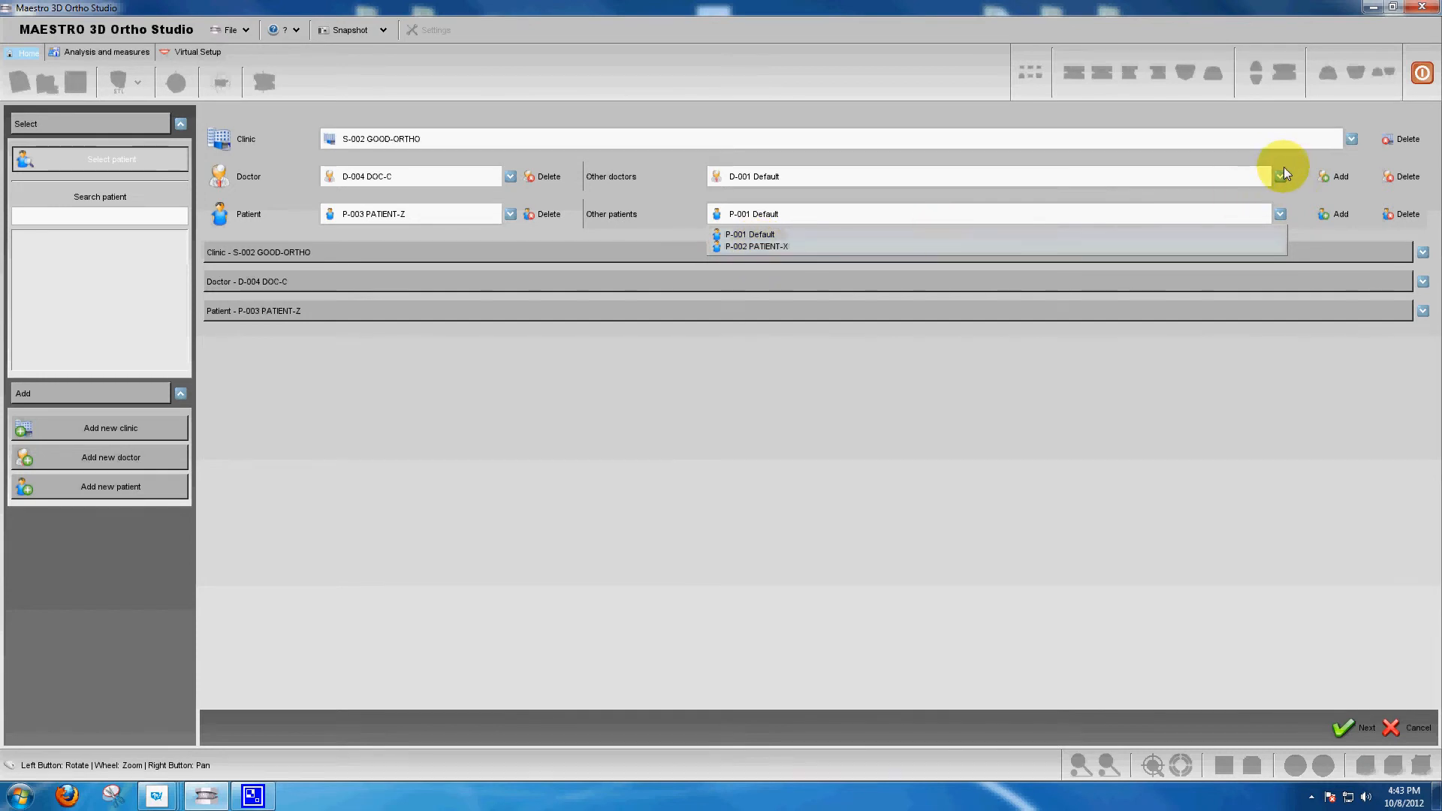
Delete the doctor NOT-SO-GOOD-DOC from the database and check the list of other doctors
click(1281, 177)
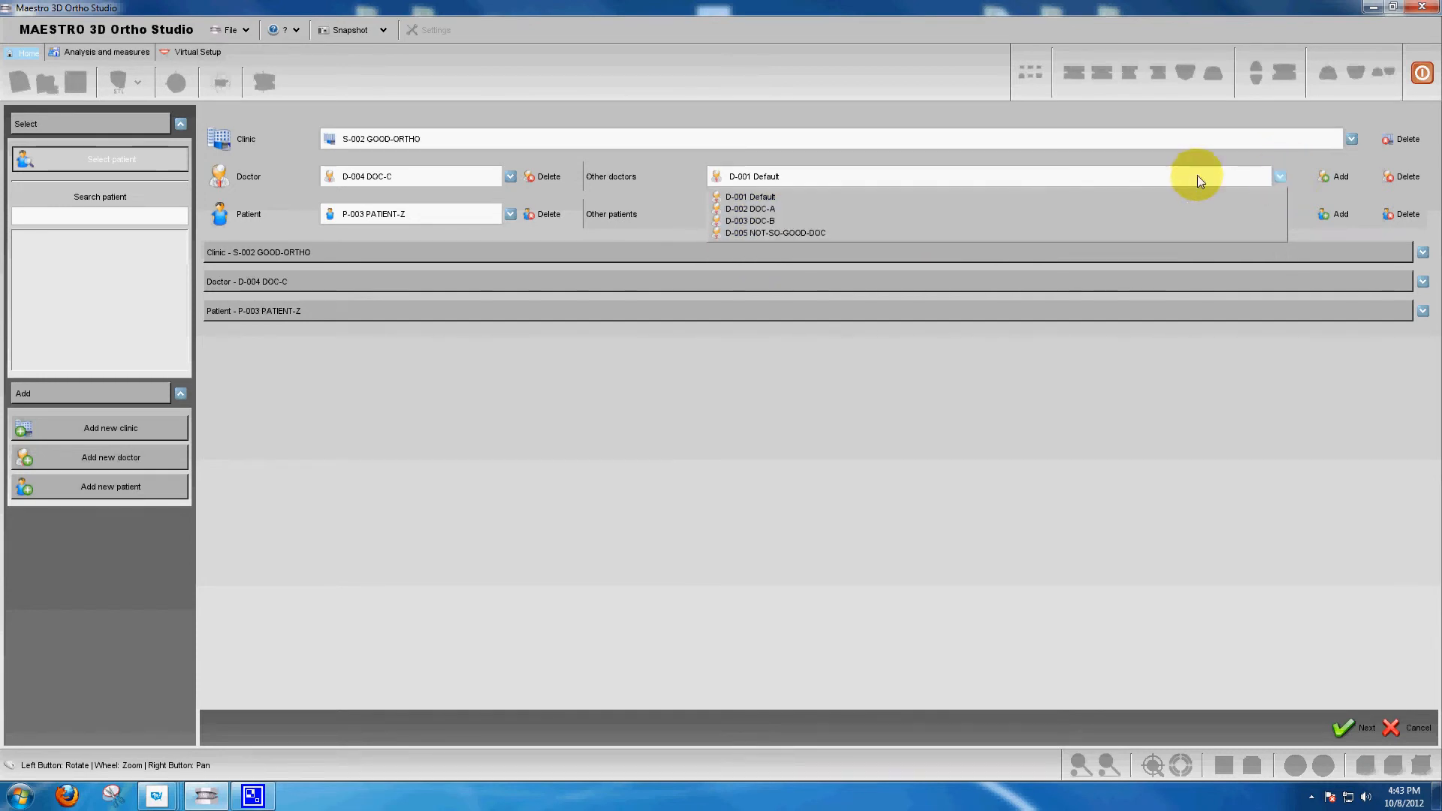
click(774, 233)
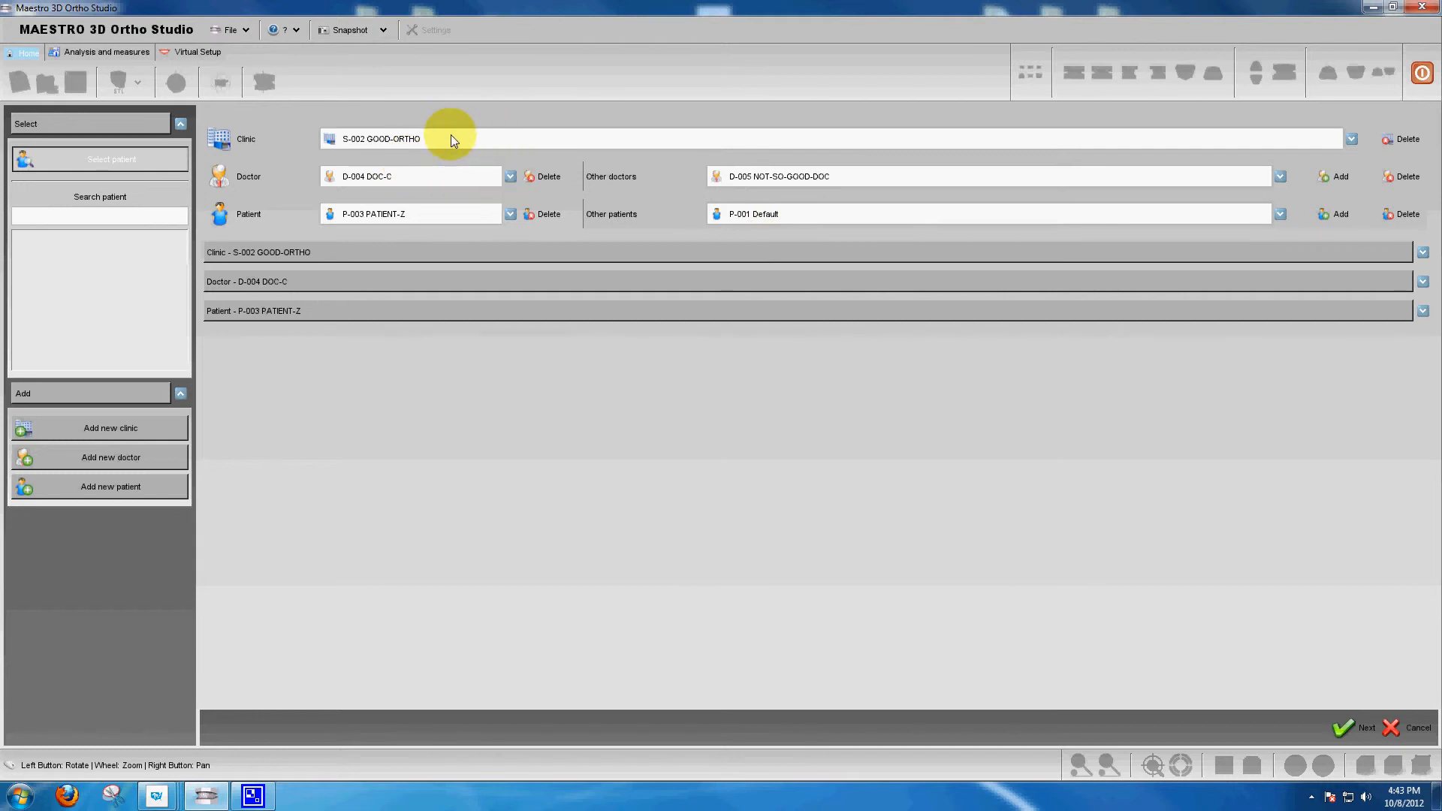
click(1406, 177)
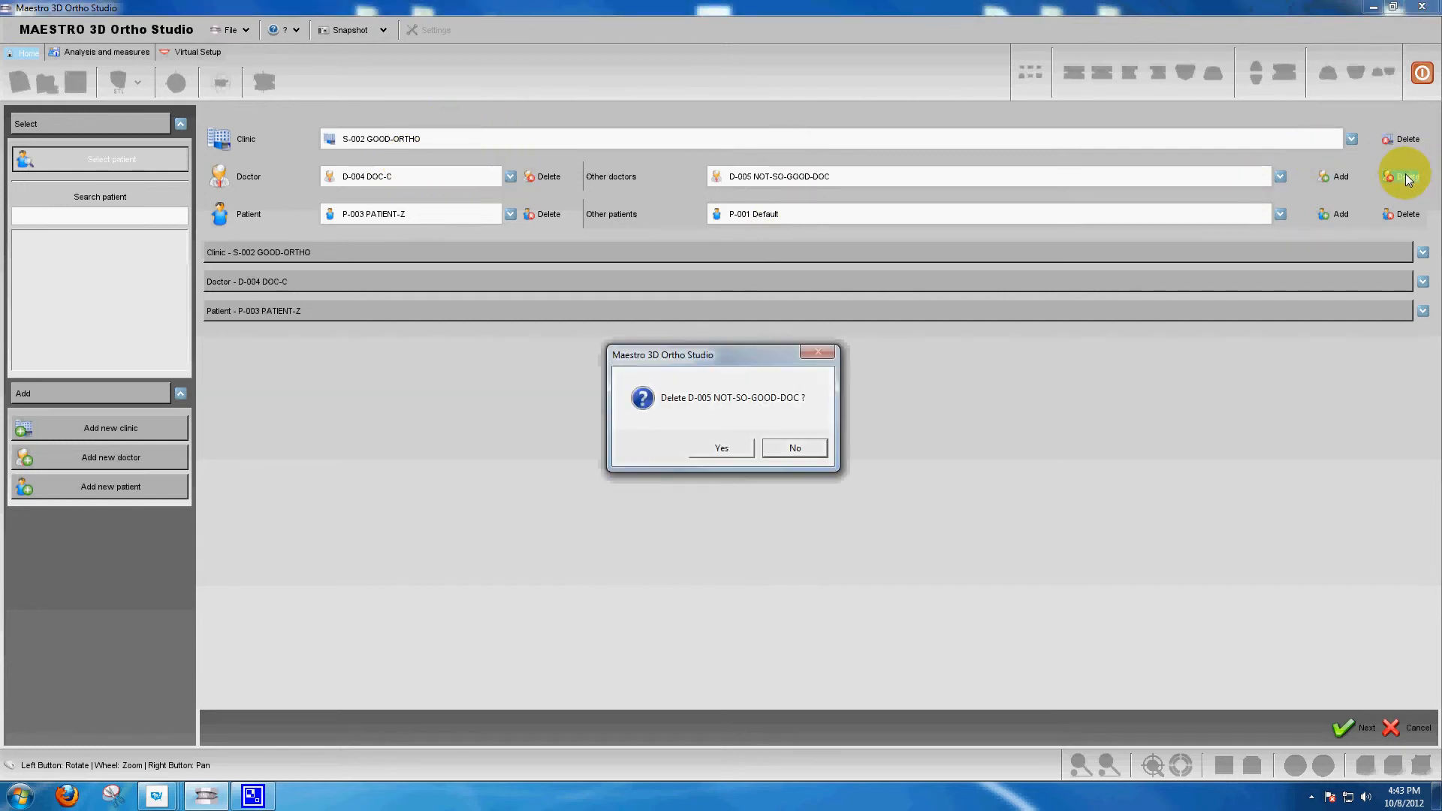
click(722, 448)
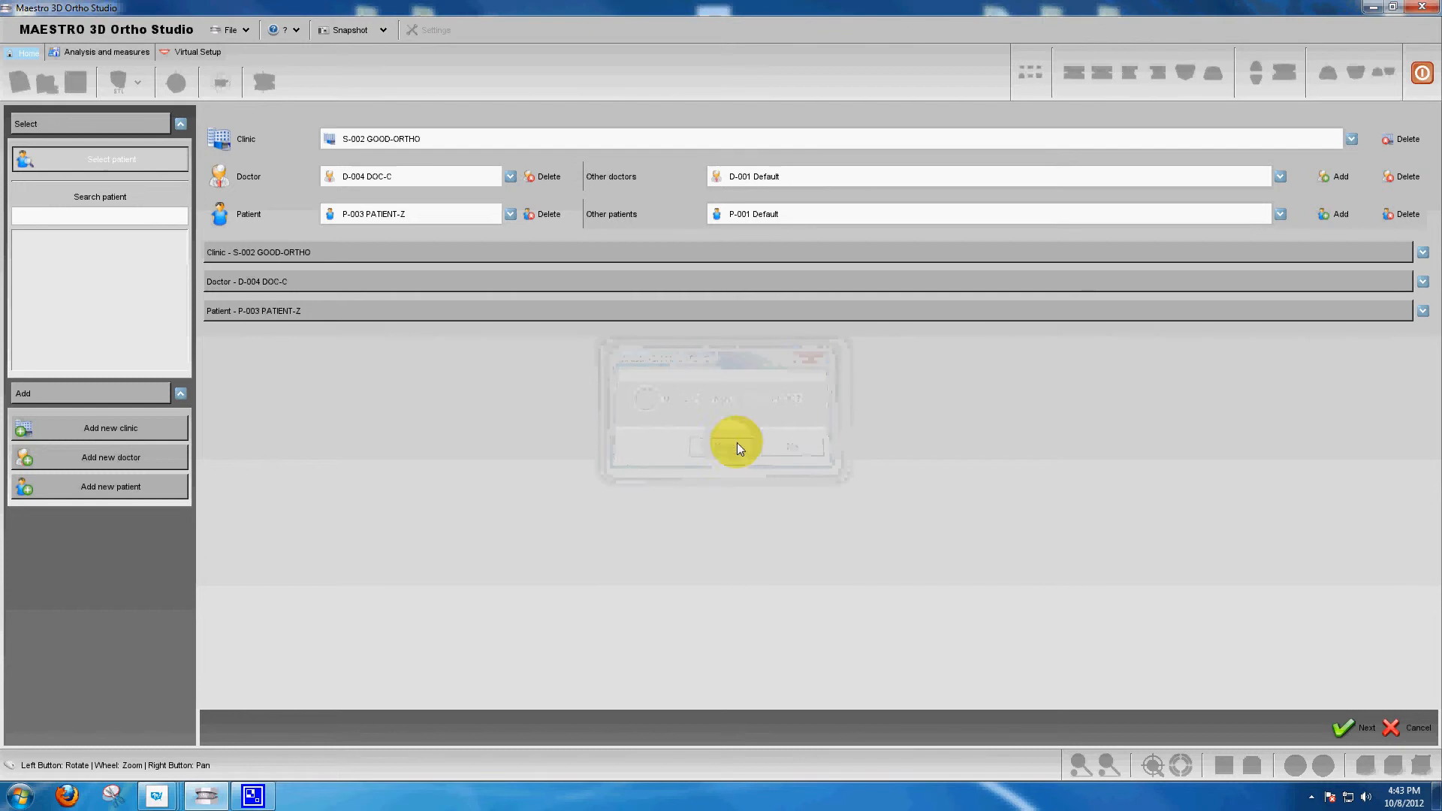
click(1280, 178)
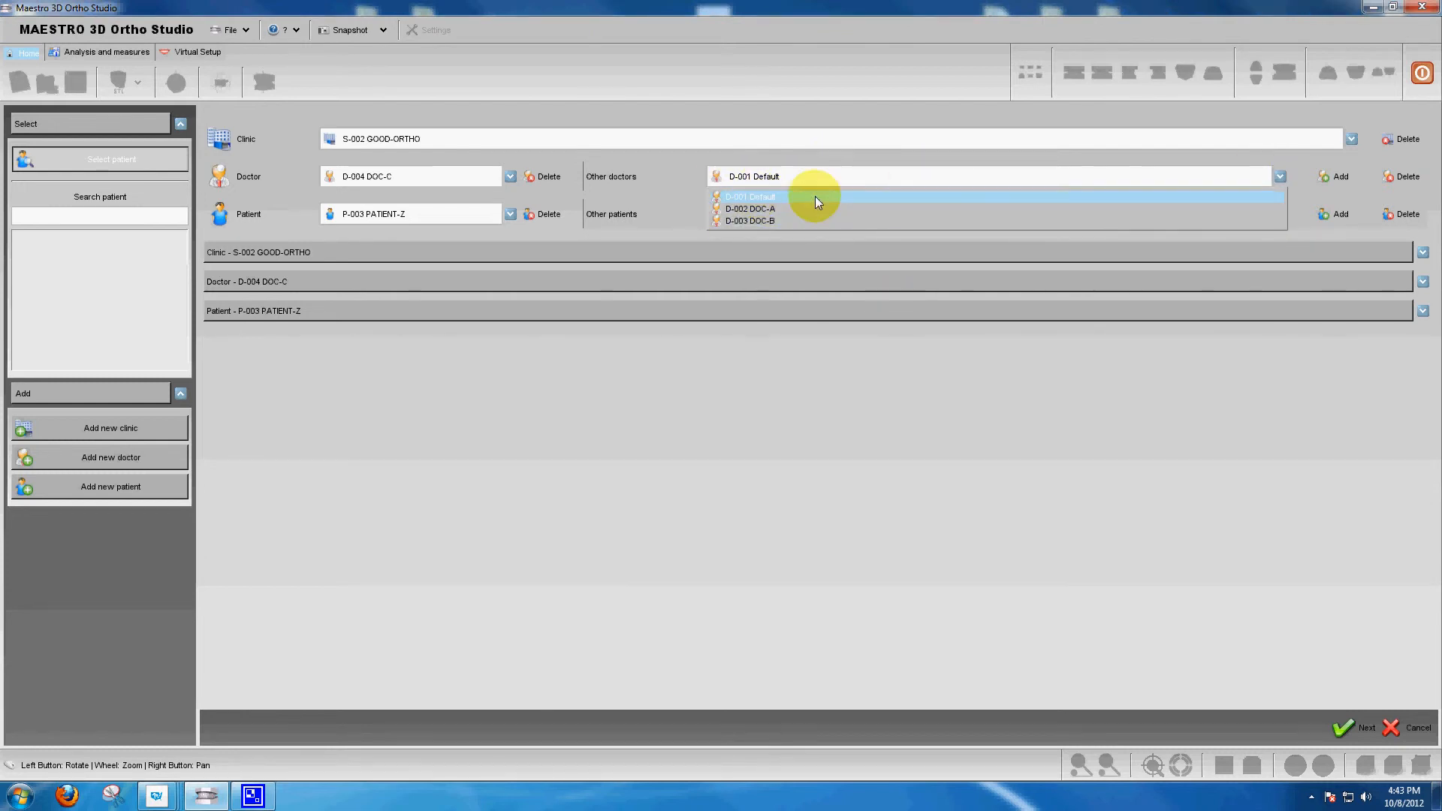
Delete the clinic NOT-SO-GOOD-ORTHO from the database
click(1352, 139)
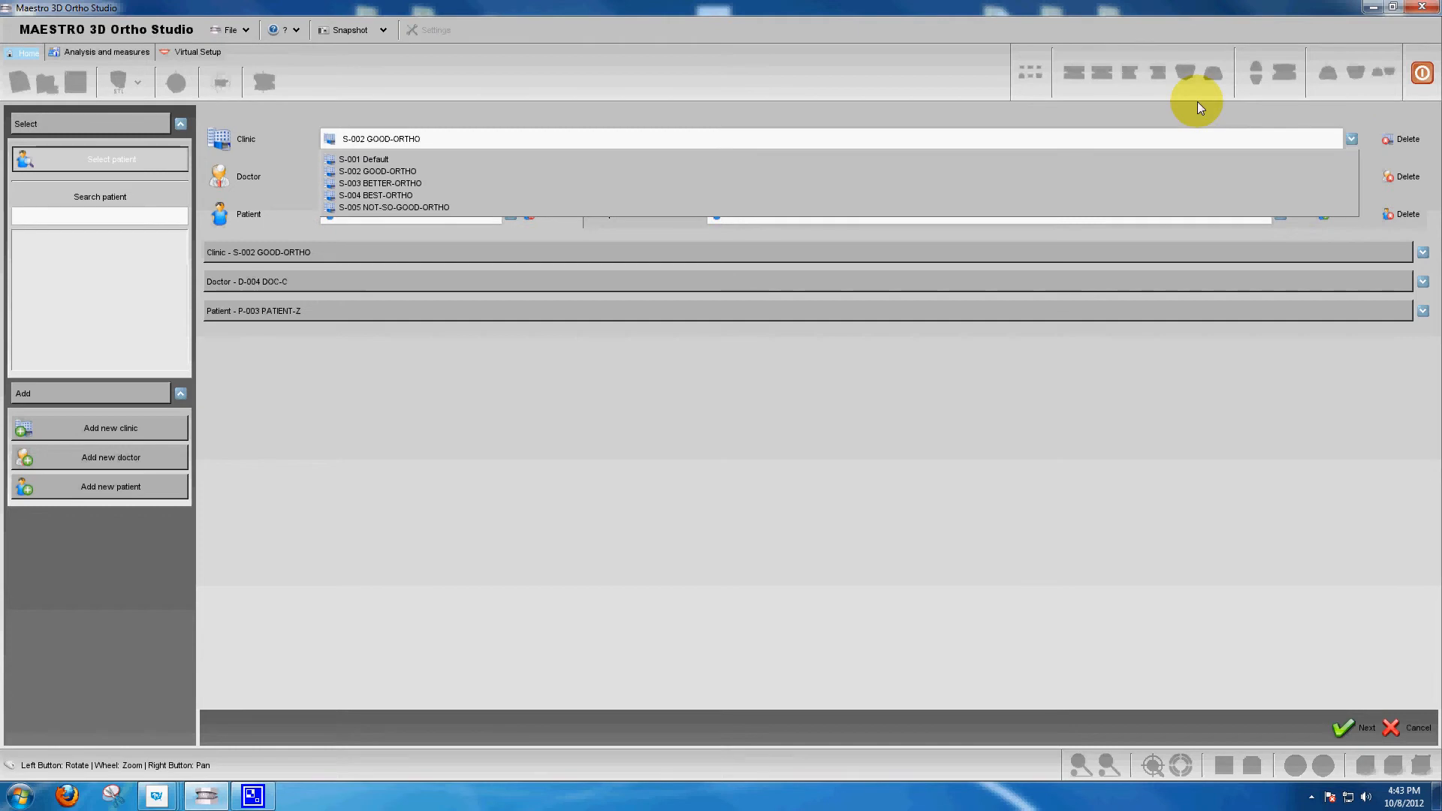
click(431, 207)
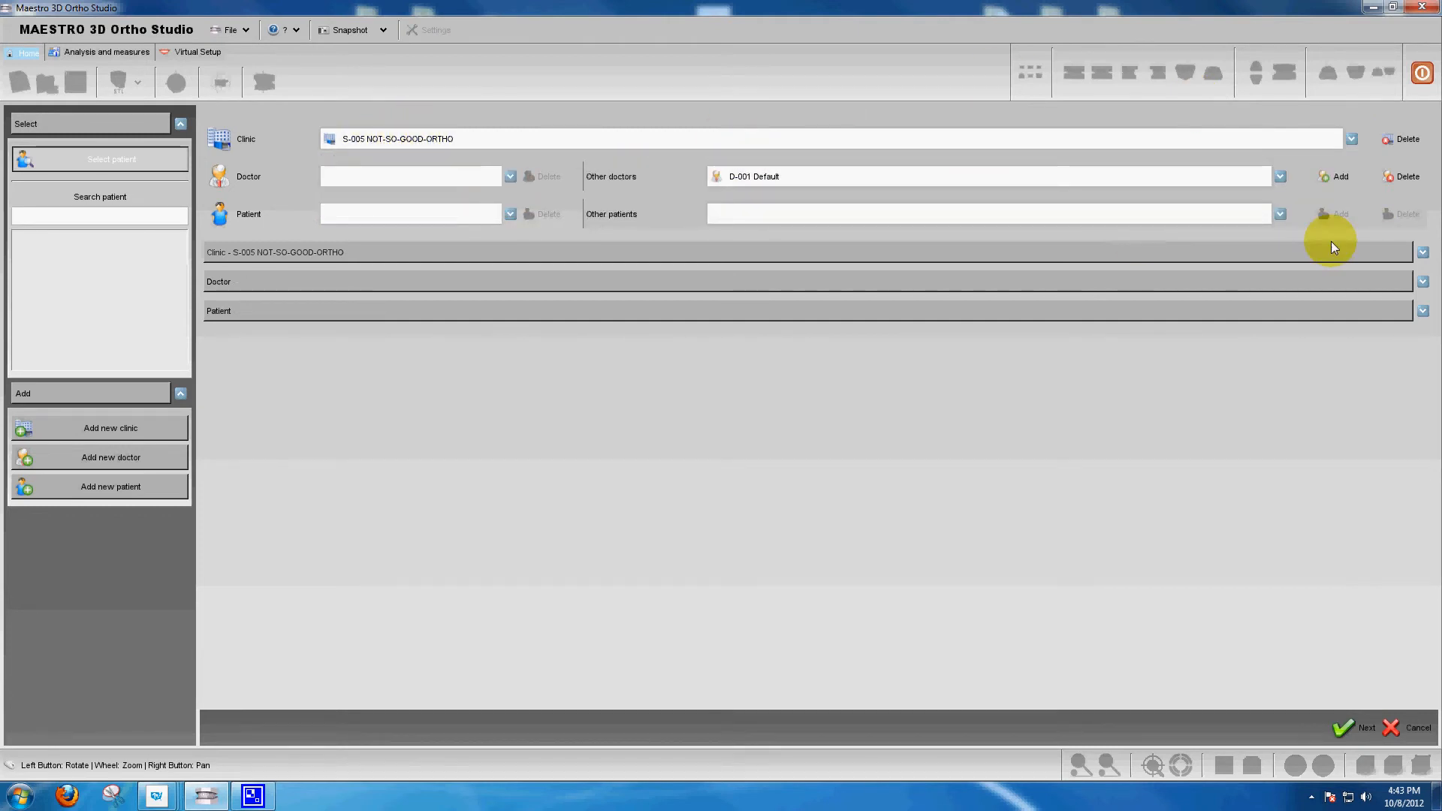
click(1408, 140)
click(734, 448)
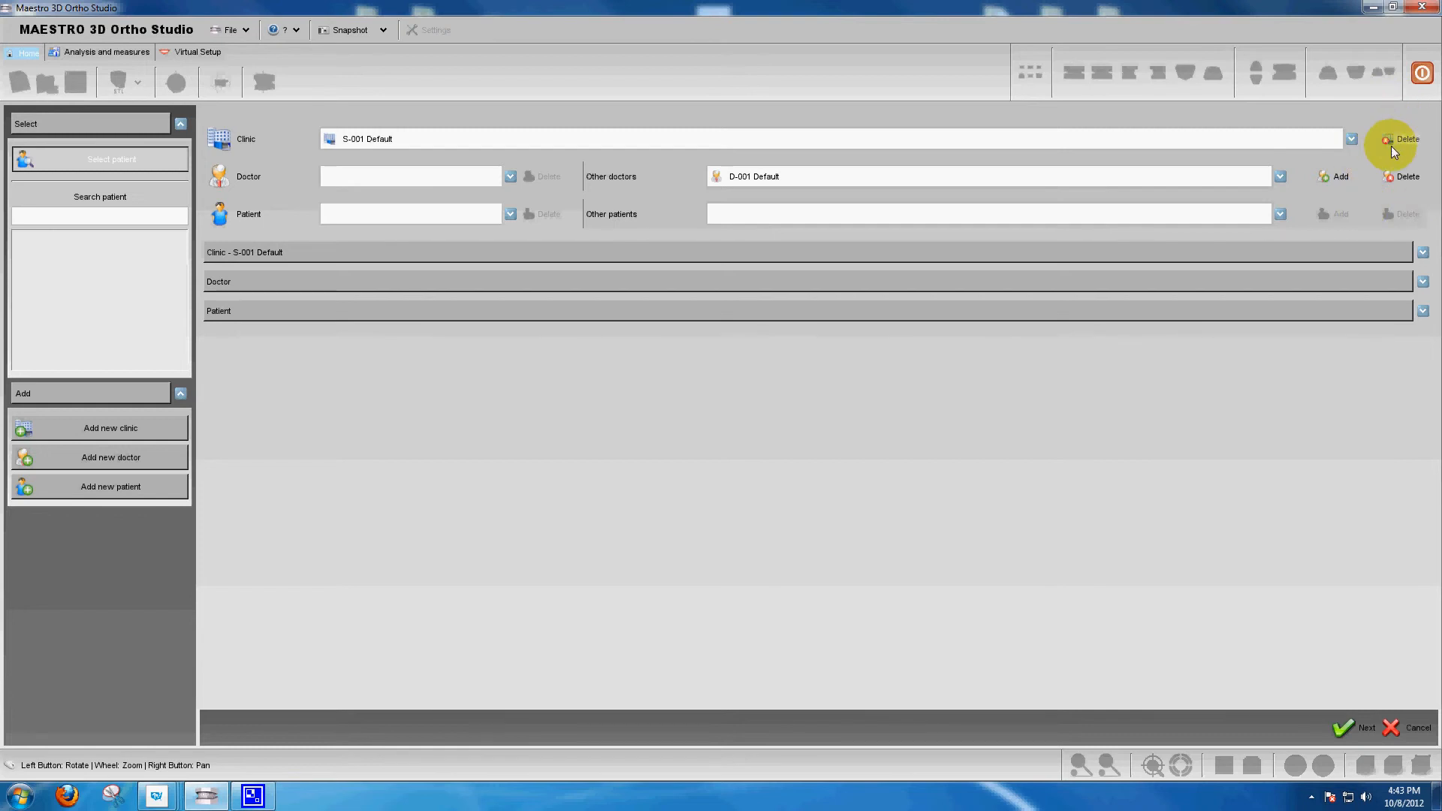
Choose the clinic GOOD-ORTHO with DOC-C and PATIENT-Z for the new case and continue to the model import
click(1352, 140)
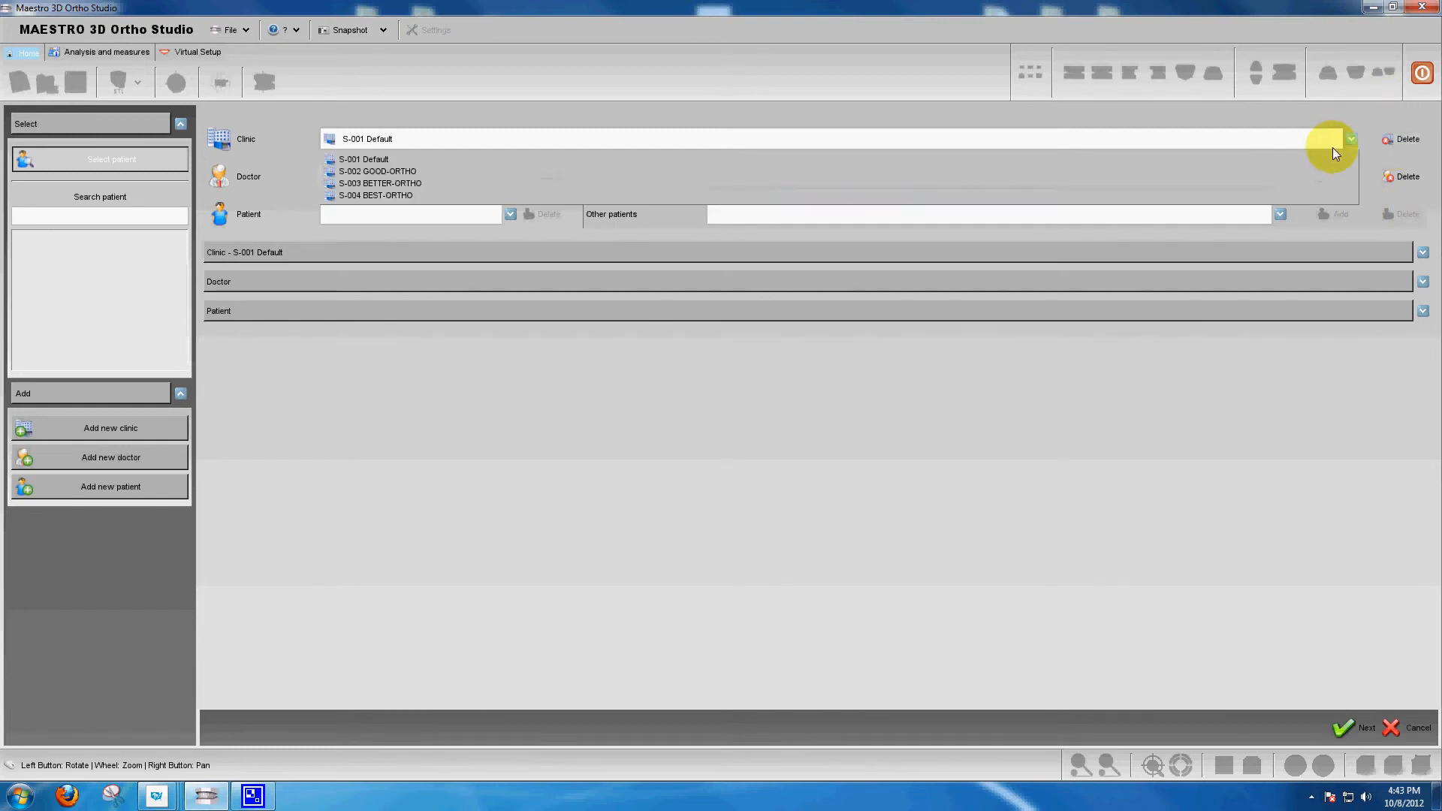
click(381, 172)
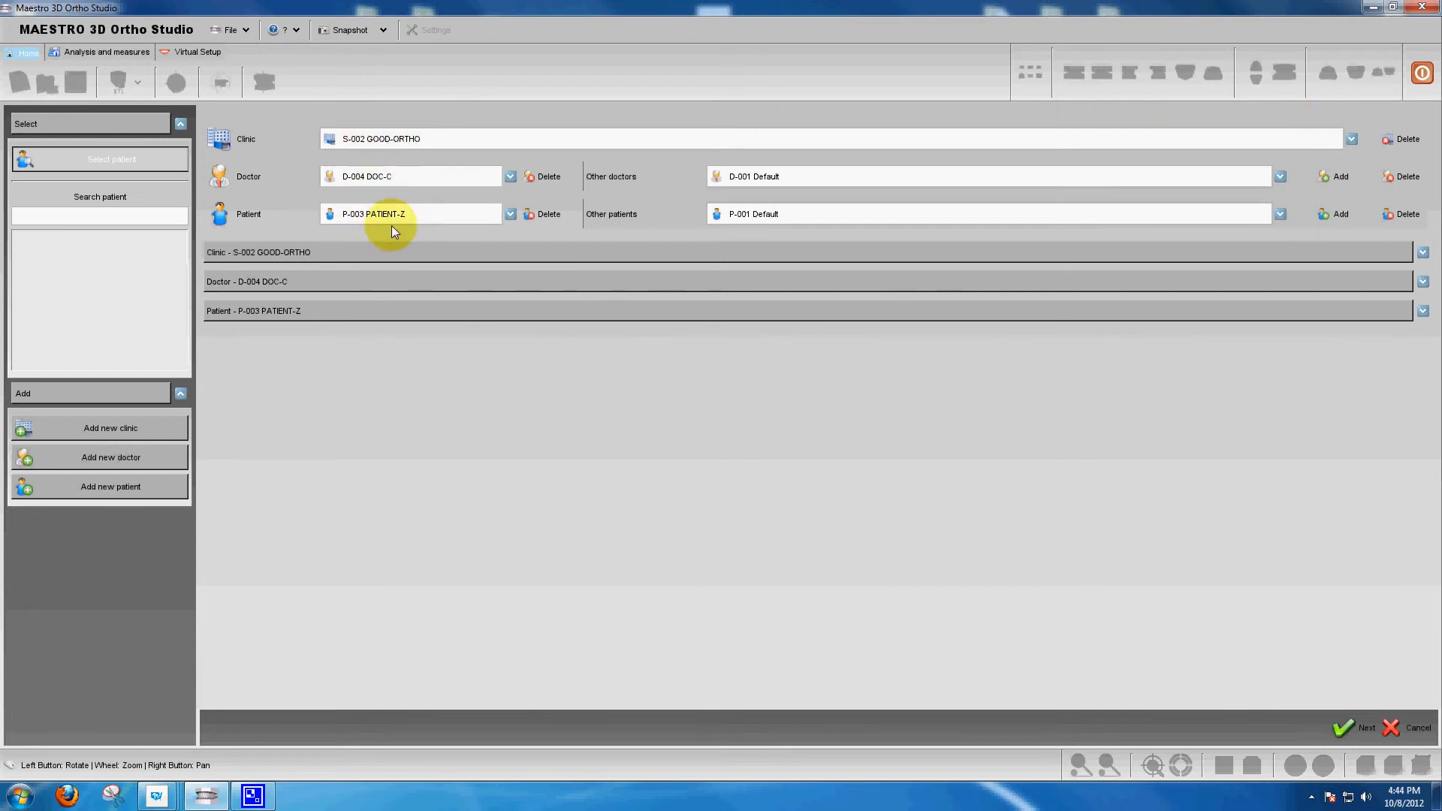
click(1350, 728)
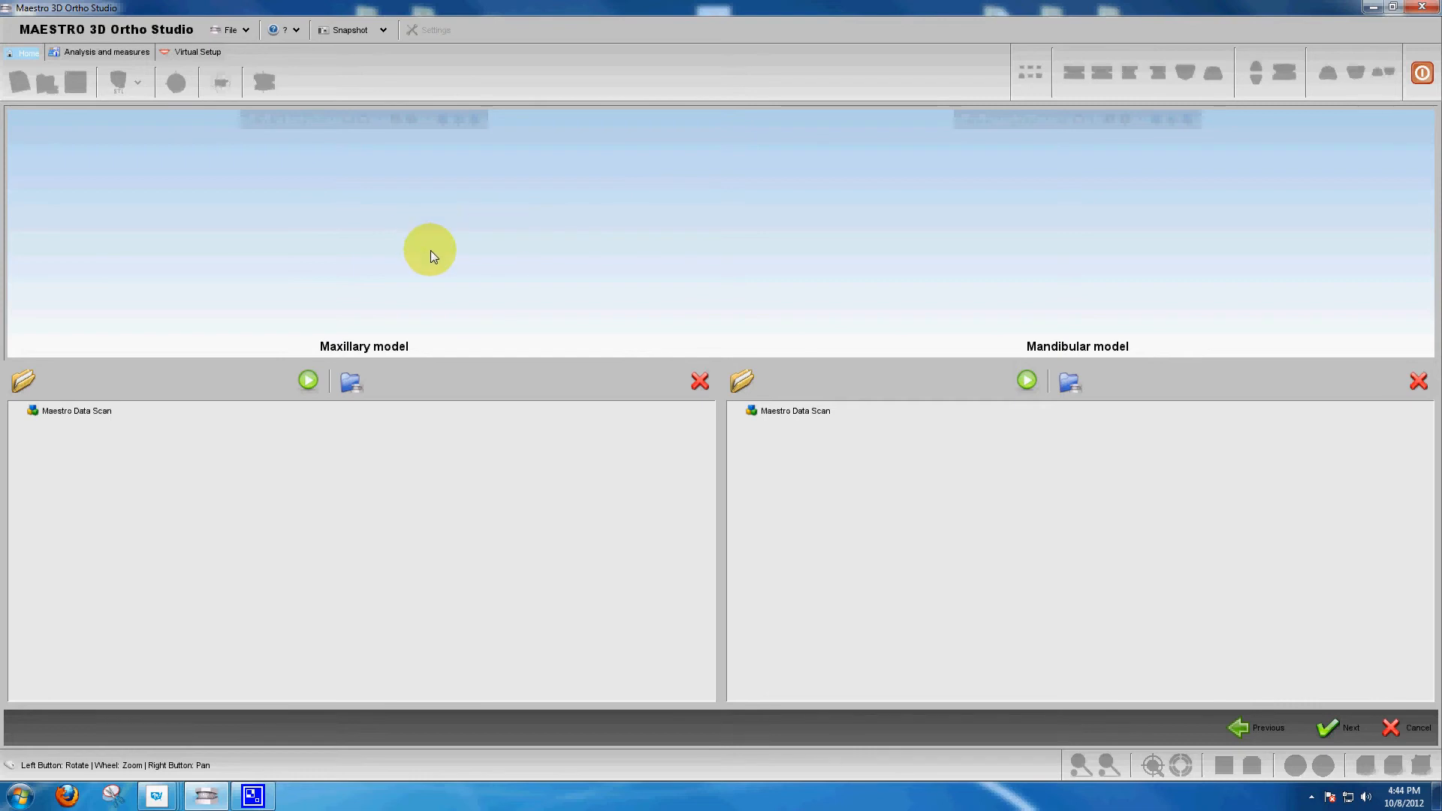
Examine the STL and .ortho file import options for the maxillary model, including the DIGITAL STUDY MODELS DEMO SET folder, without loading a file
click(23, 383)
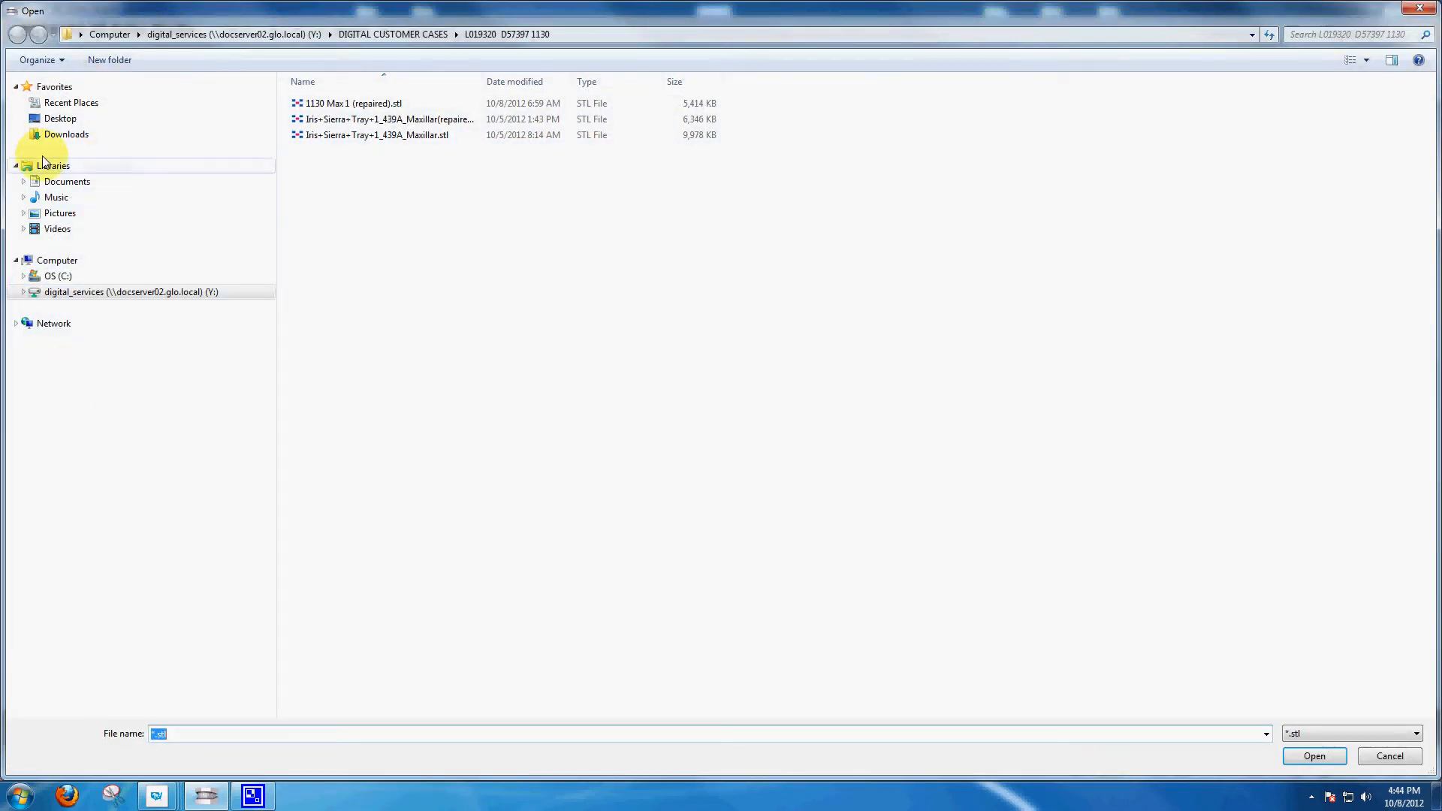
click(47, 118)
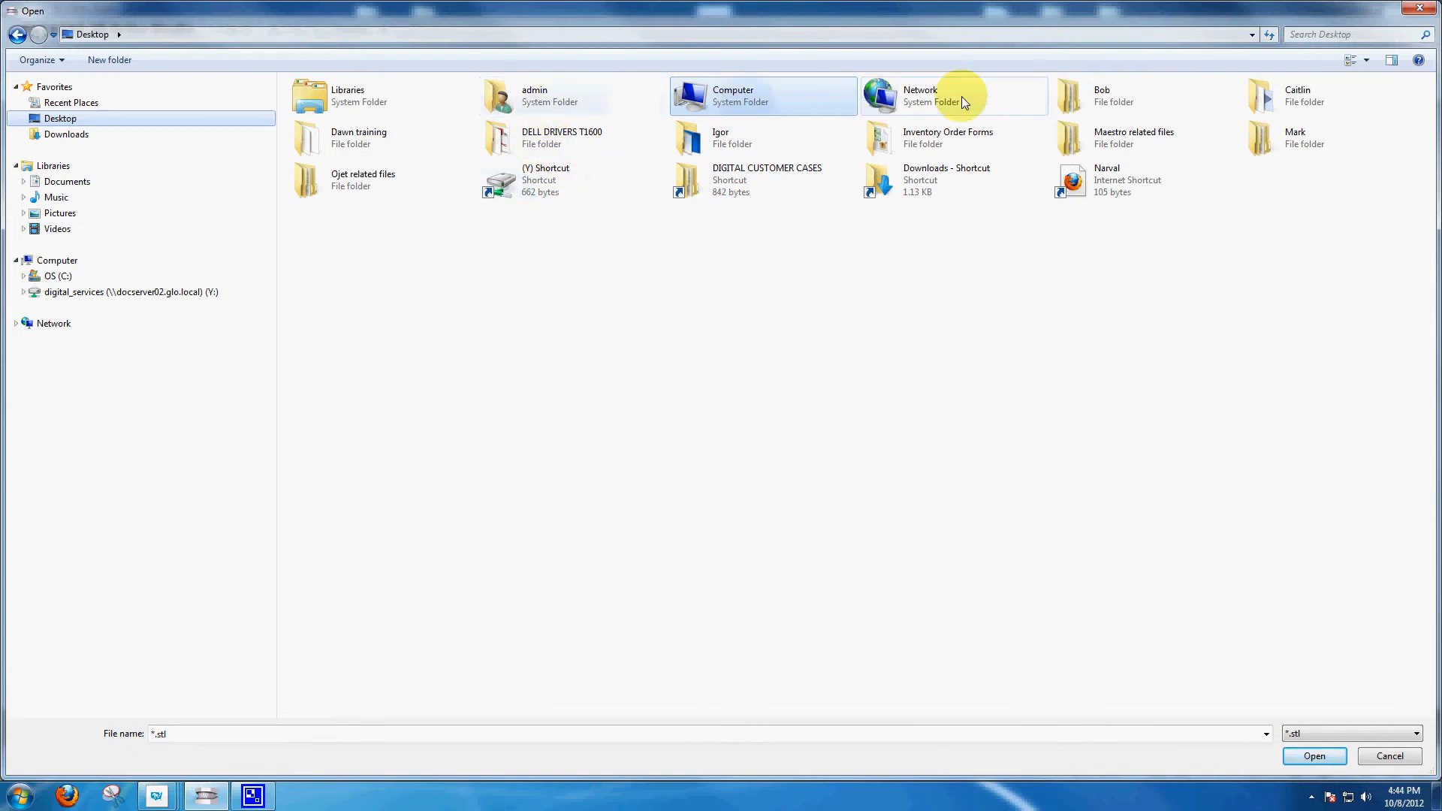
double_click(741, 137)
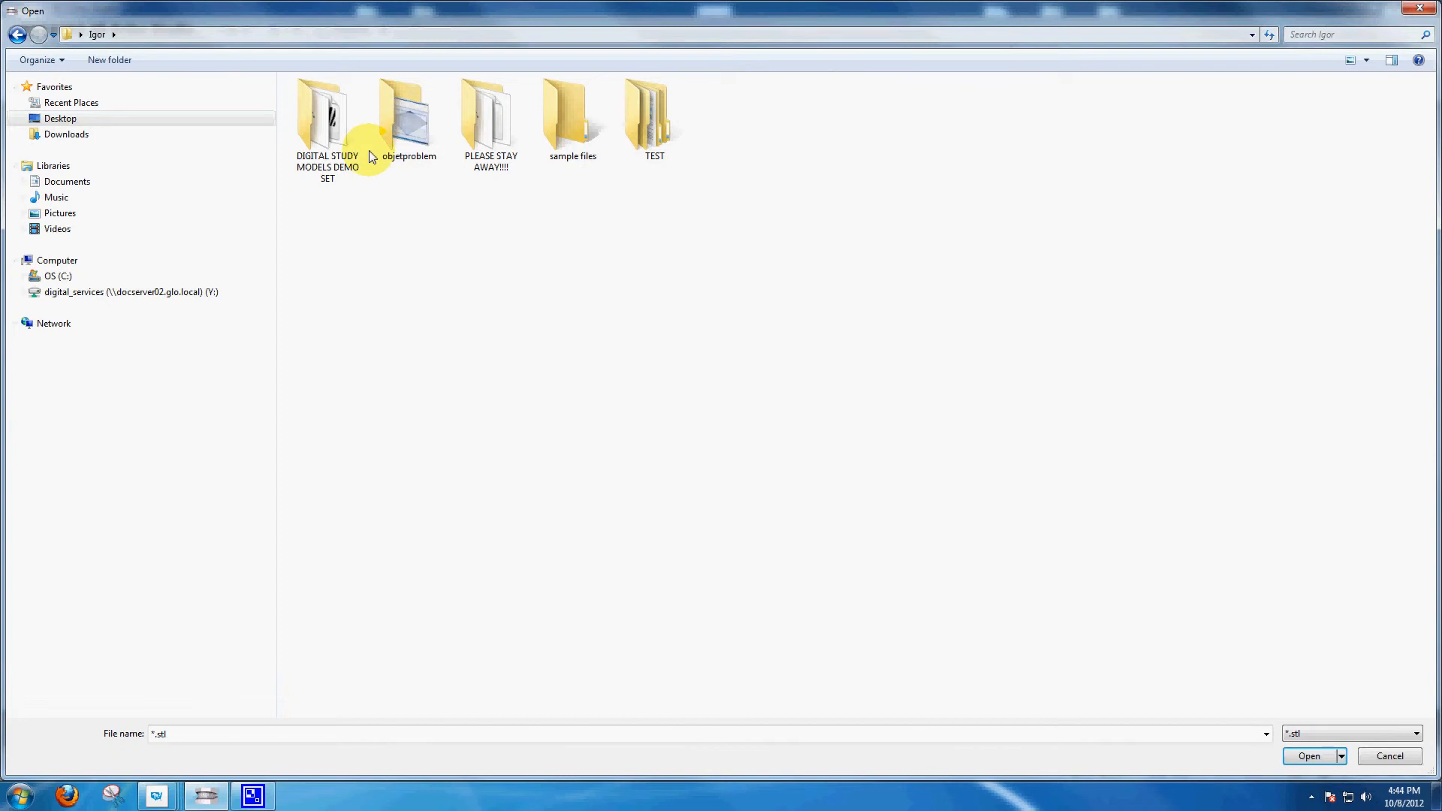
double_click(331, 124)
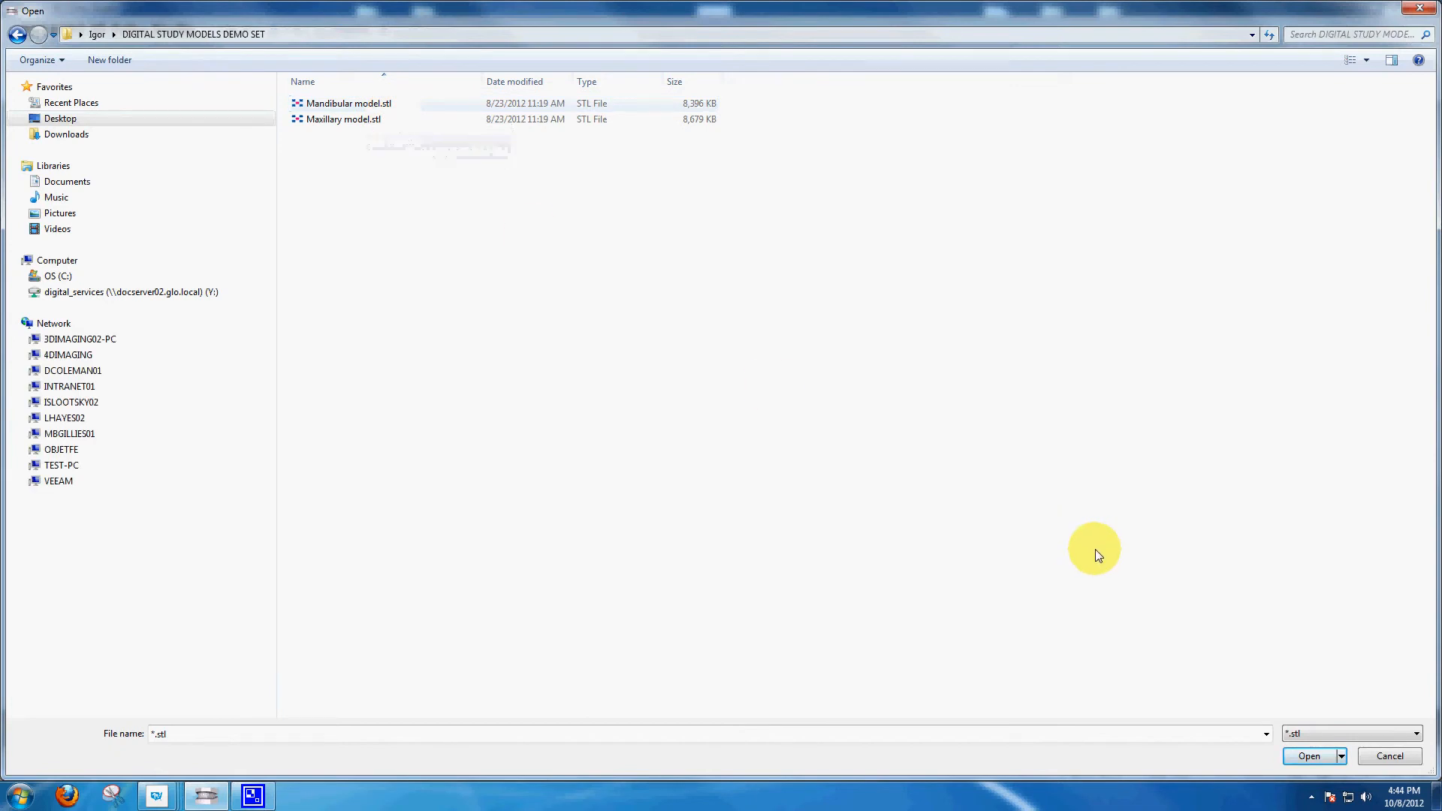
click(1414, 735)
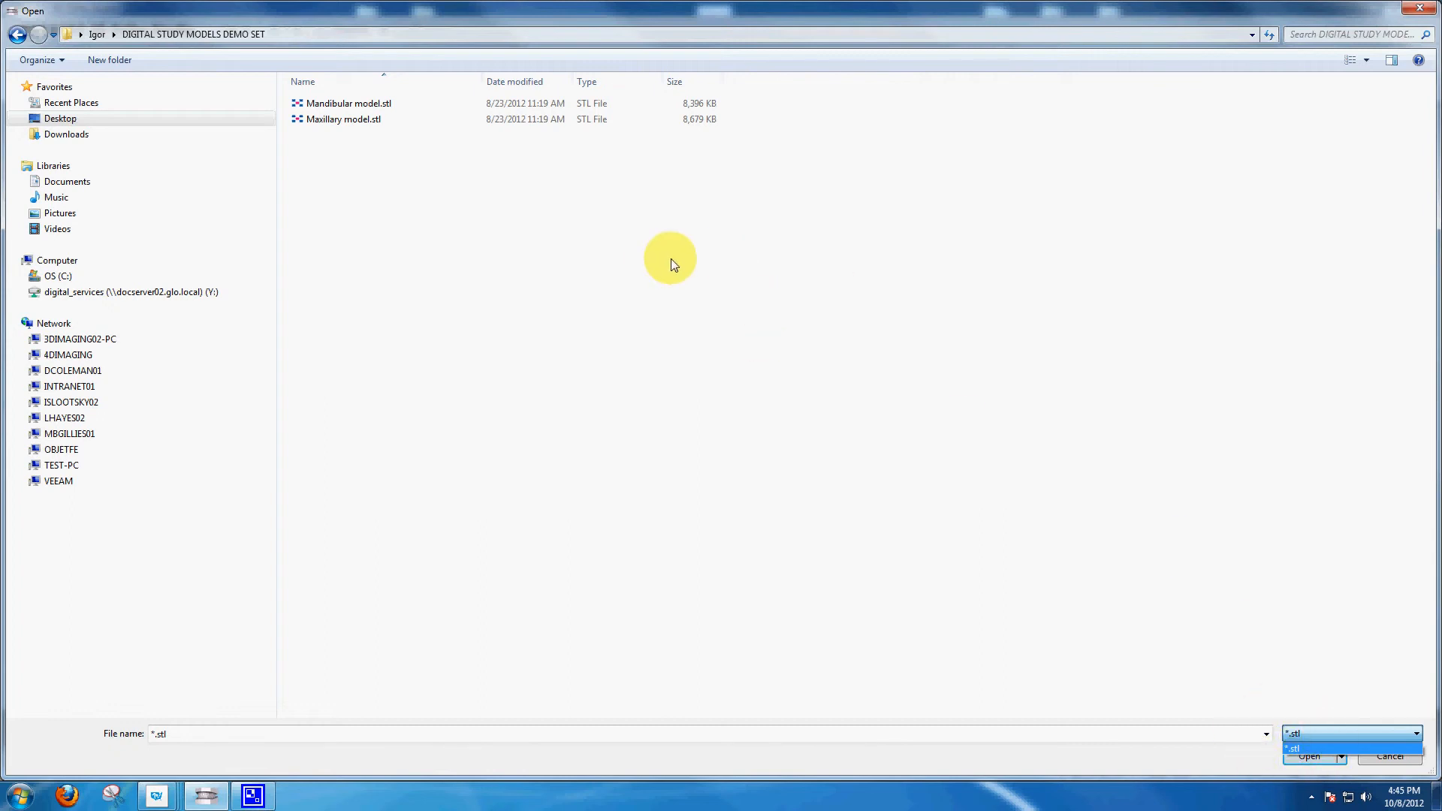
click(1380, 697)
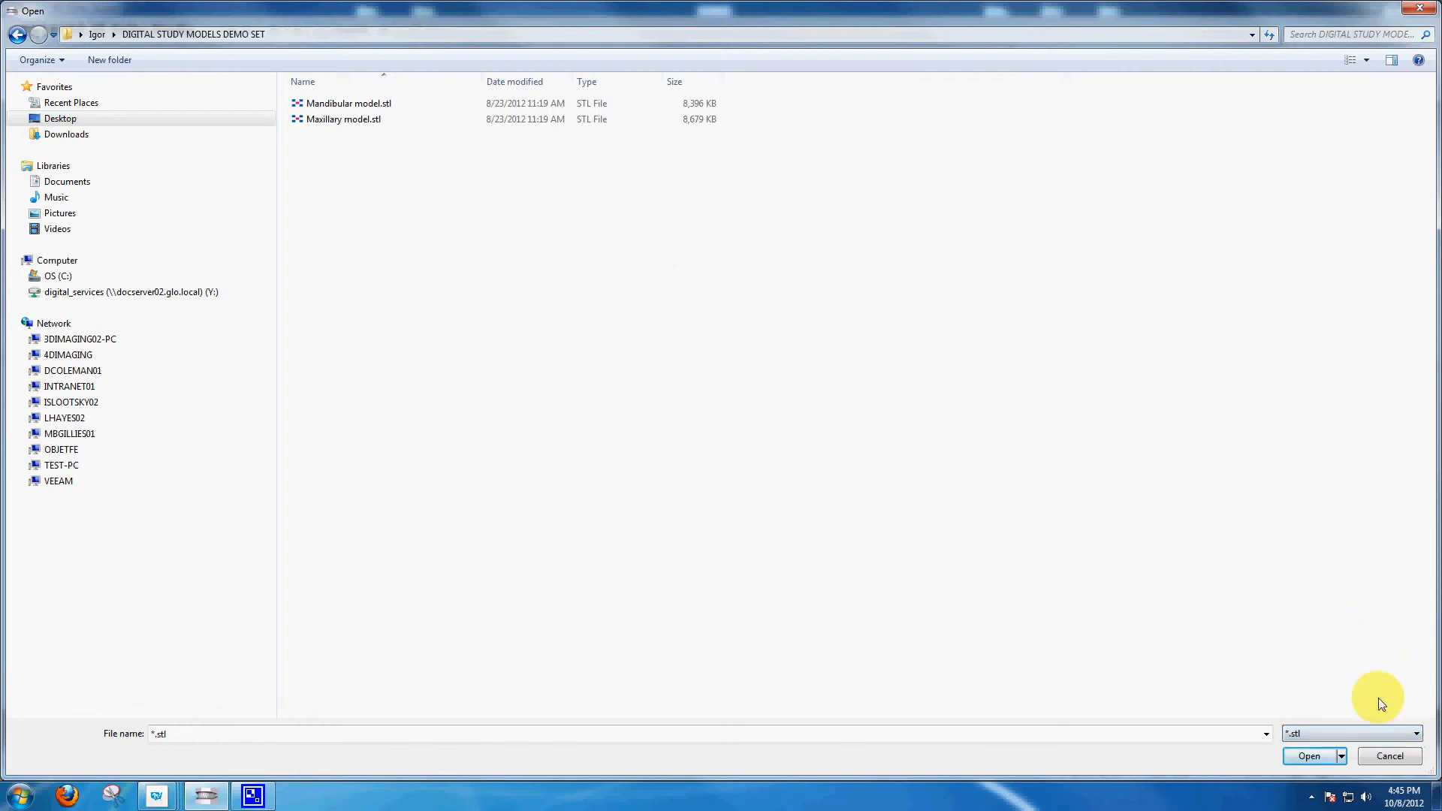
click(1394, 760)
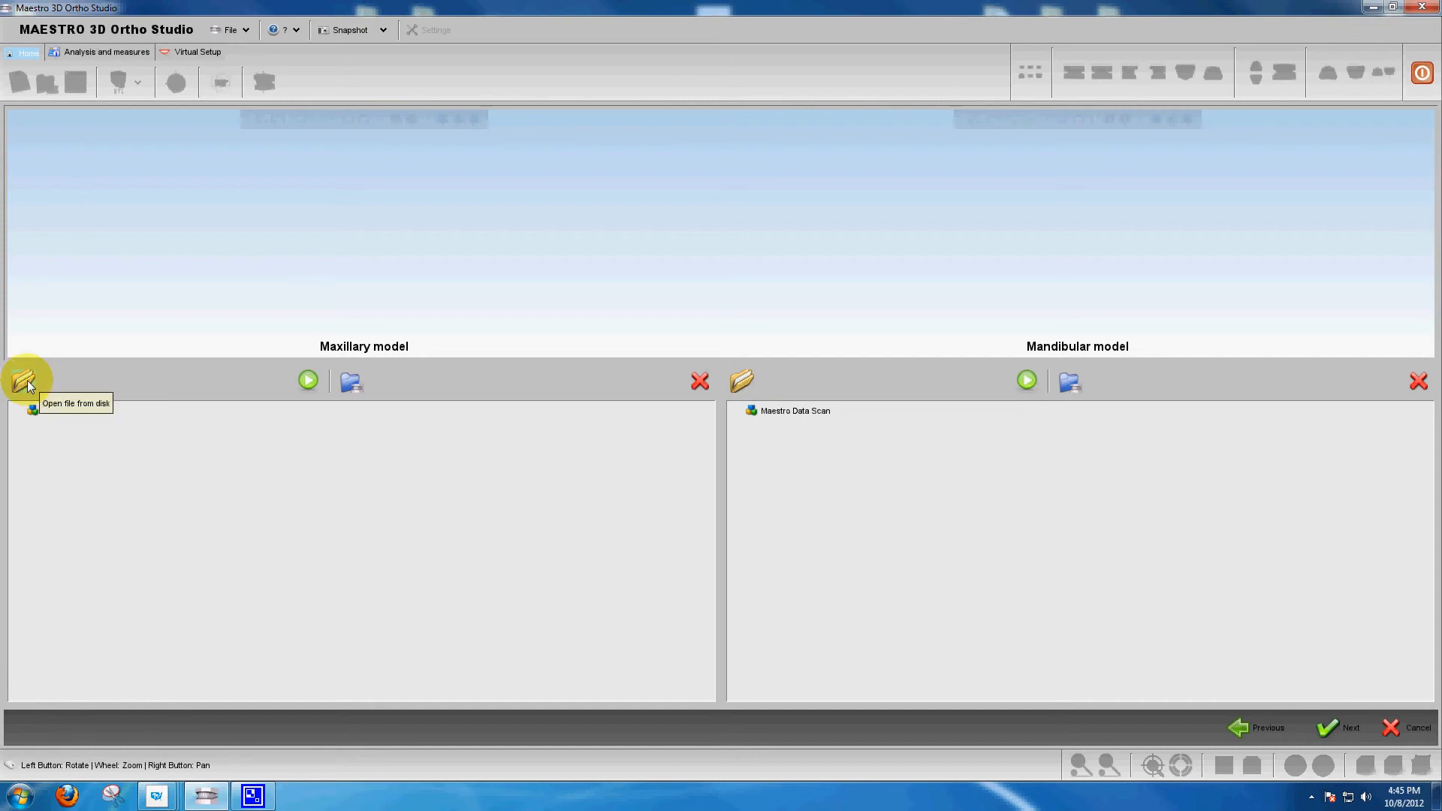
click(349, 382)
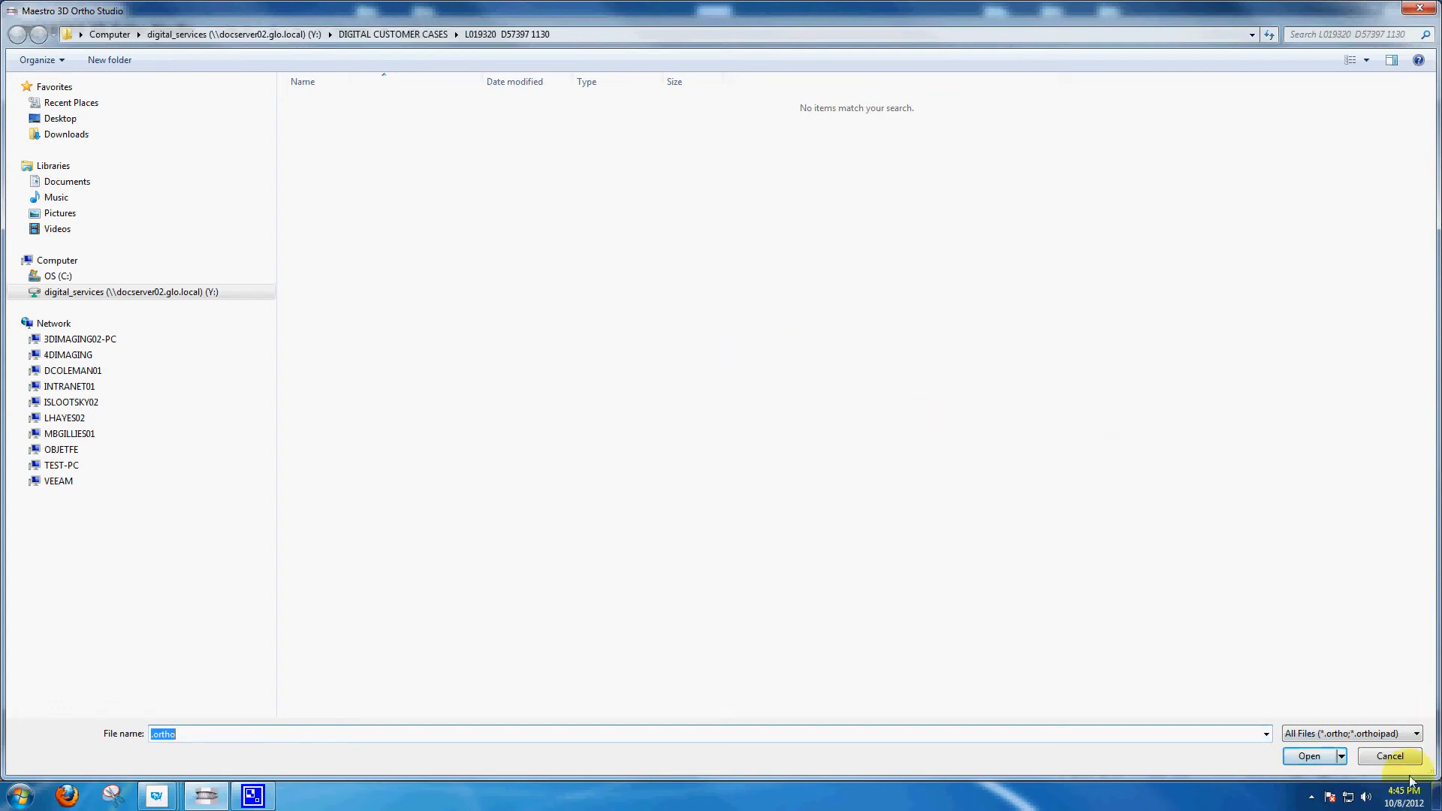
click(1389, 756)
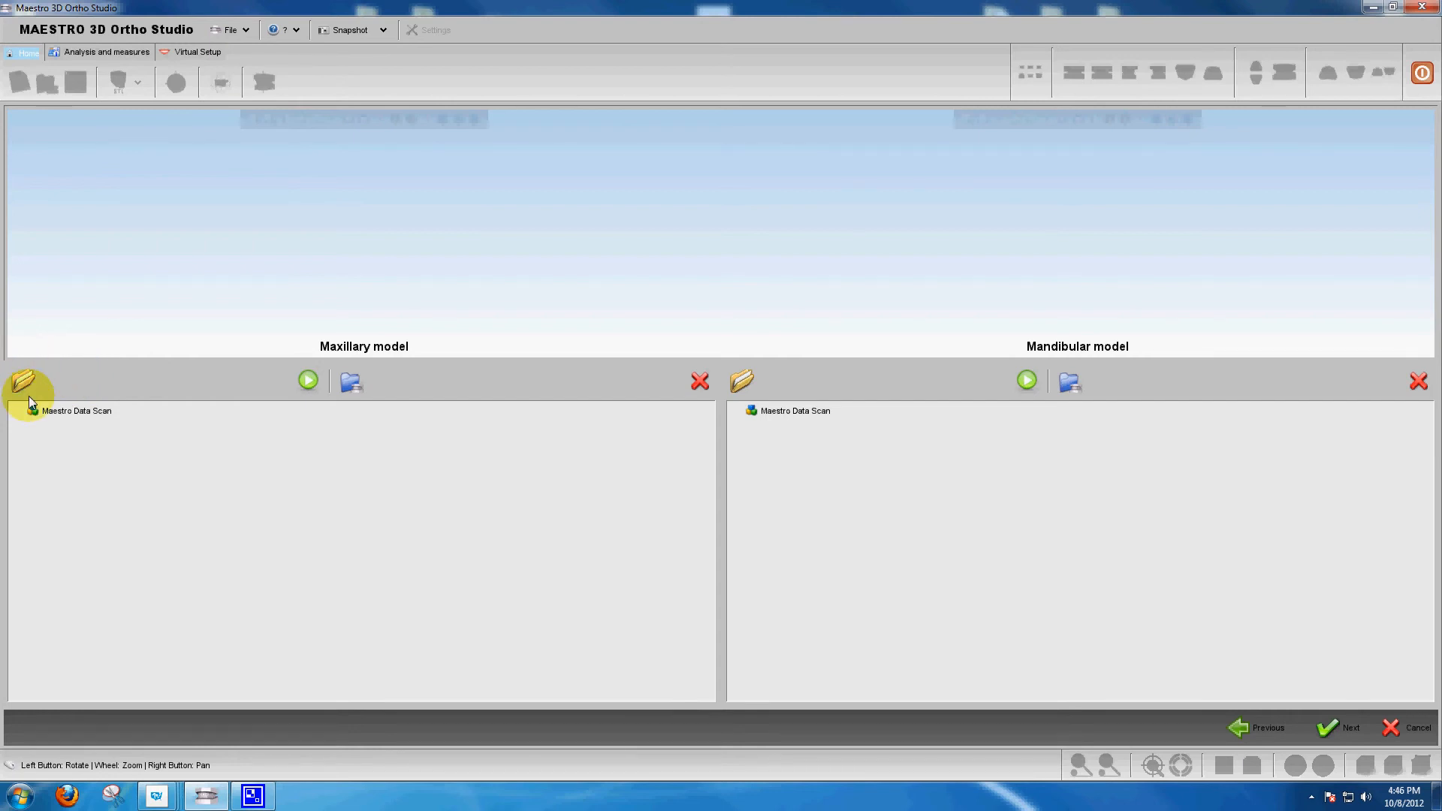
Launch the scan wizard for the maxillary model, leave and close Easy Dental Scan, and return to Maestro 3D Ortho Studio
click(309, 380)
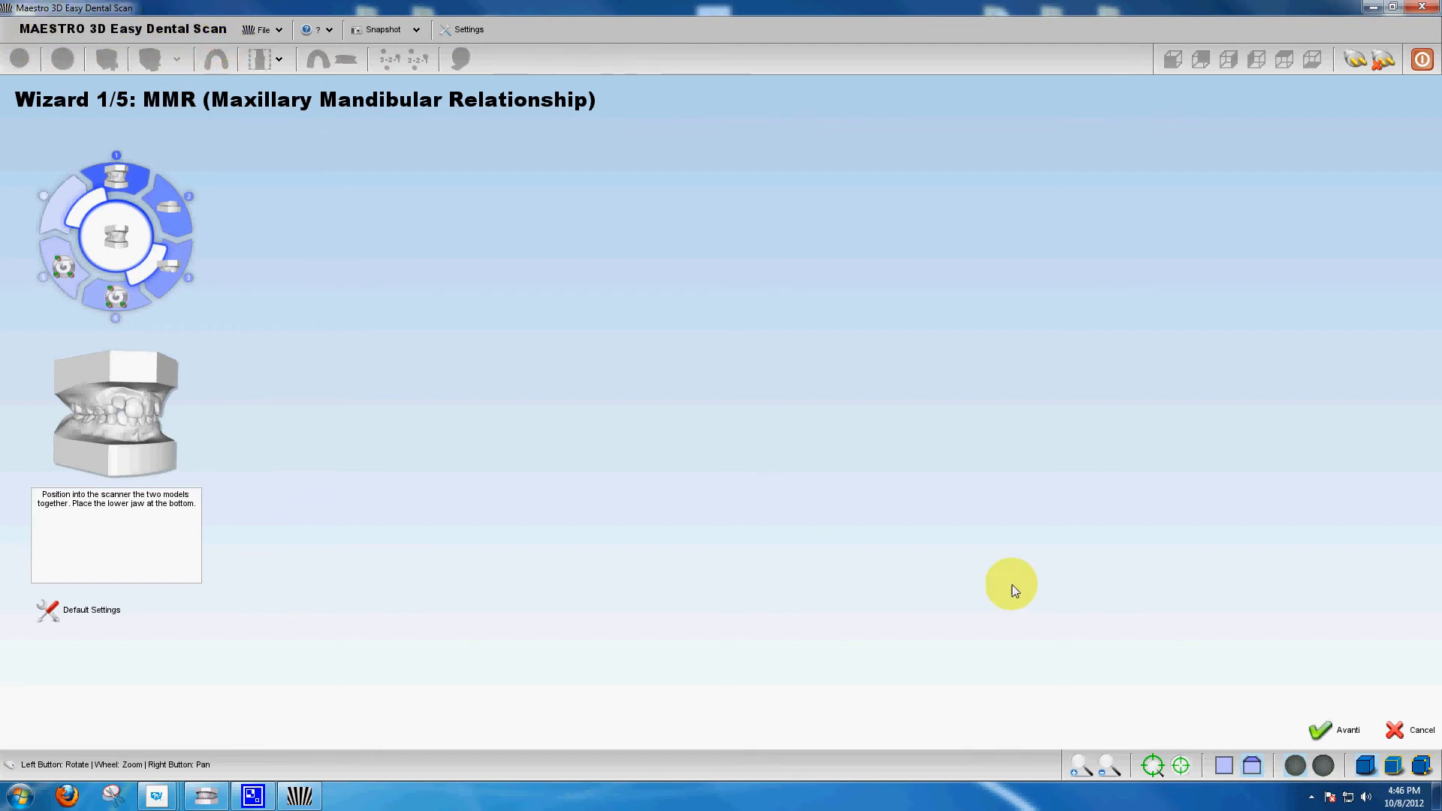
click(1402, 728)
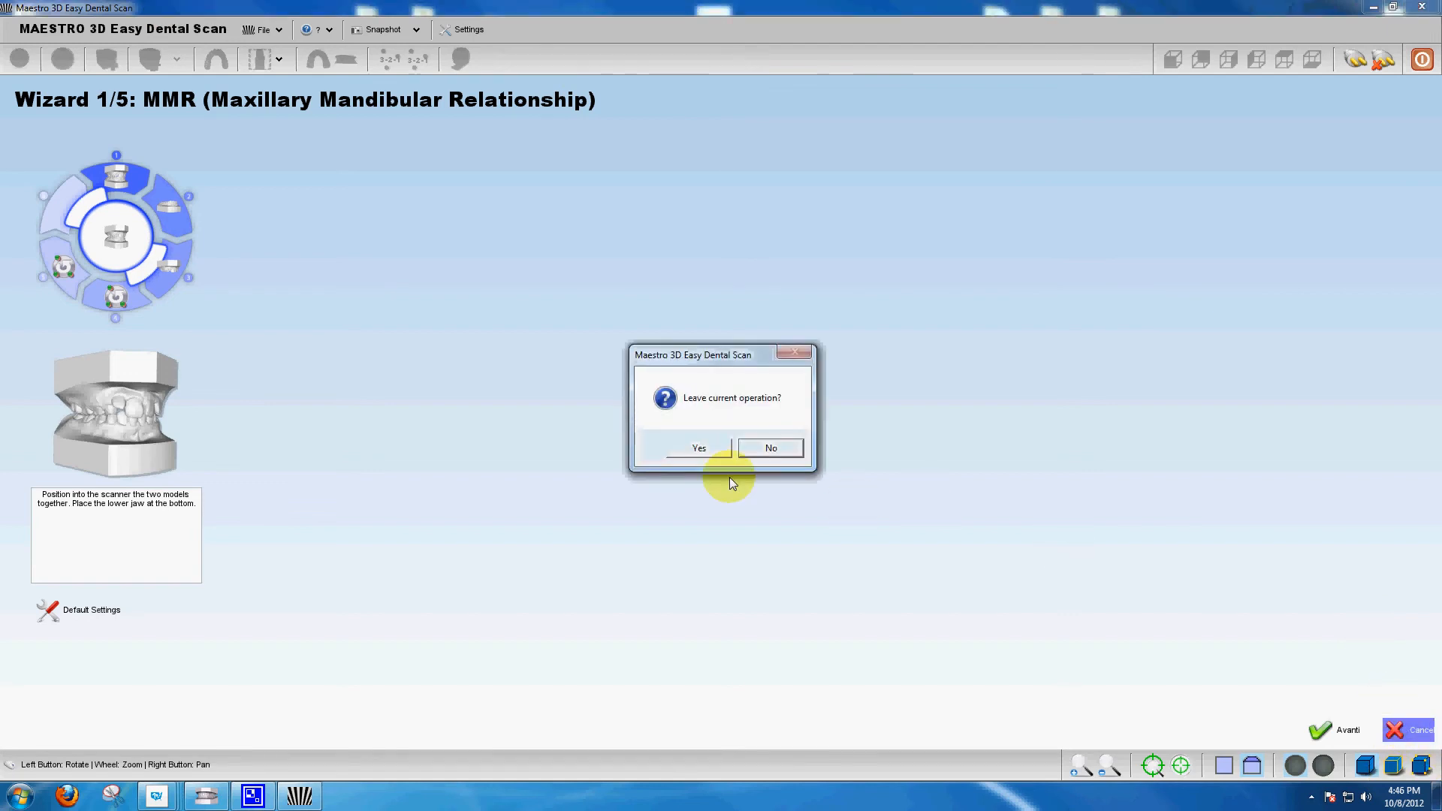
click(713, 448)
click(1422, 6)
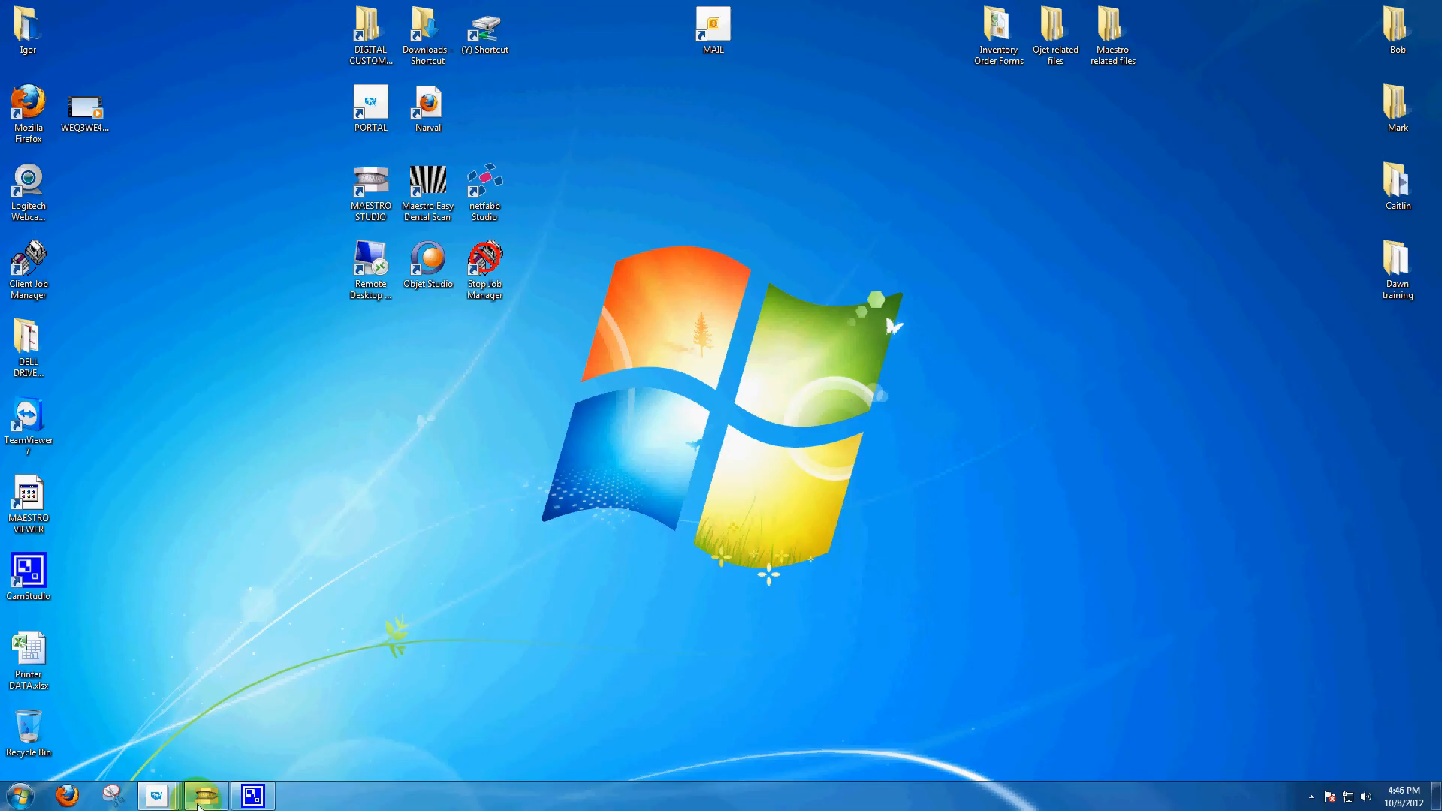
click(205, 795)
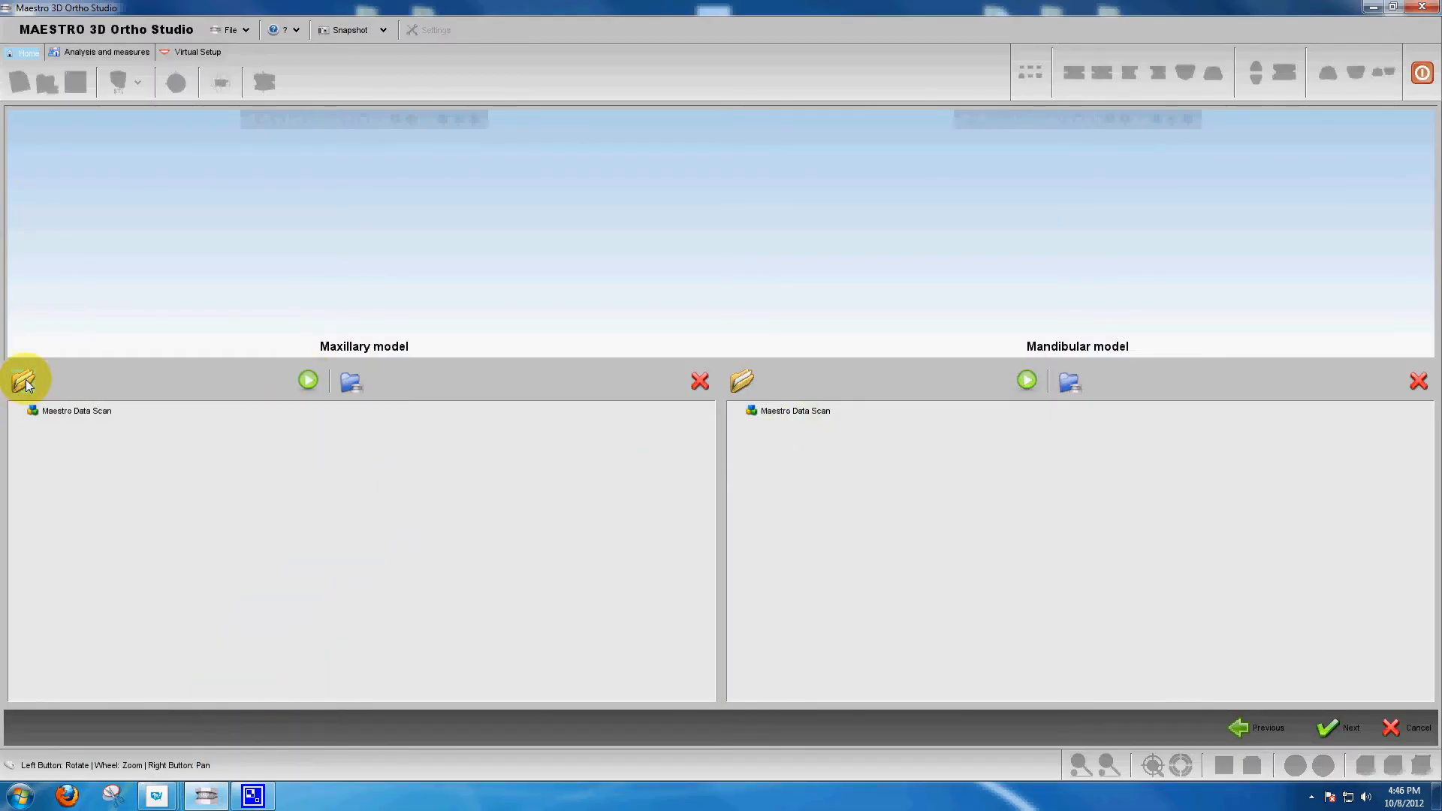
Load Maxillary model.stl from the DIGITAL STUDY MODELS DEMO SET folder as the maxillary model and view its chewing surfaces
click(25, 383)
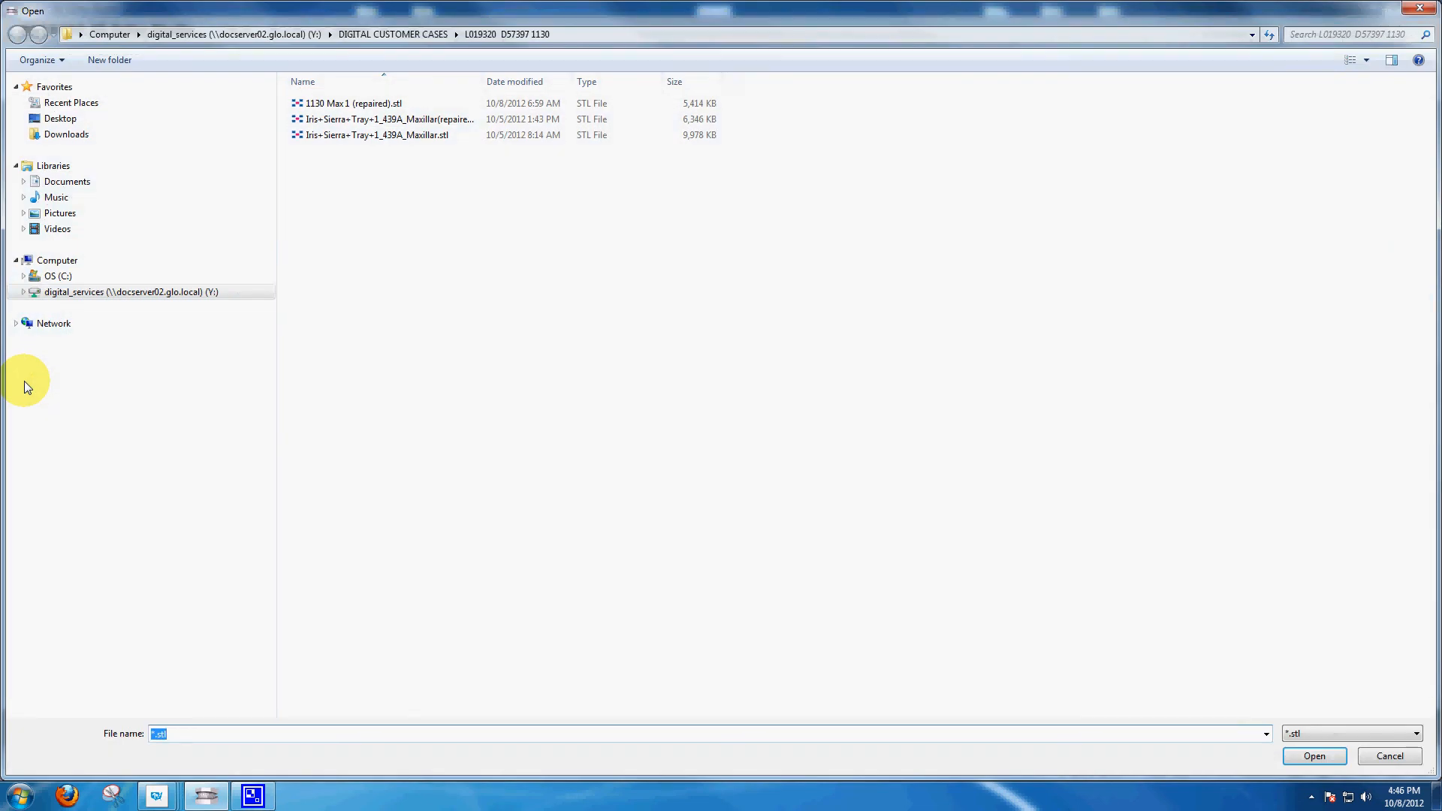
click(69, 119)
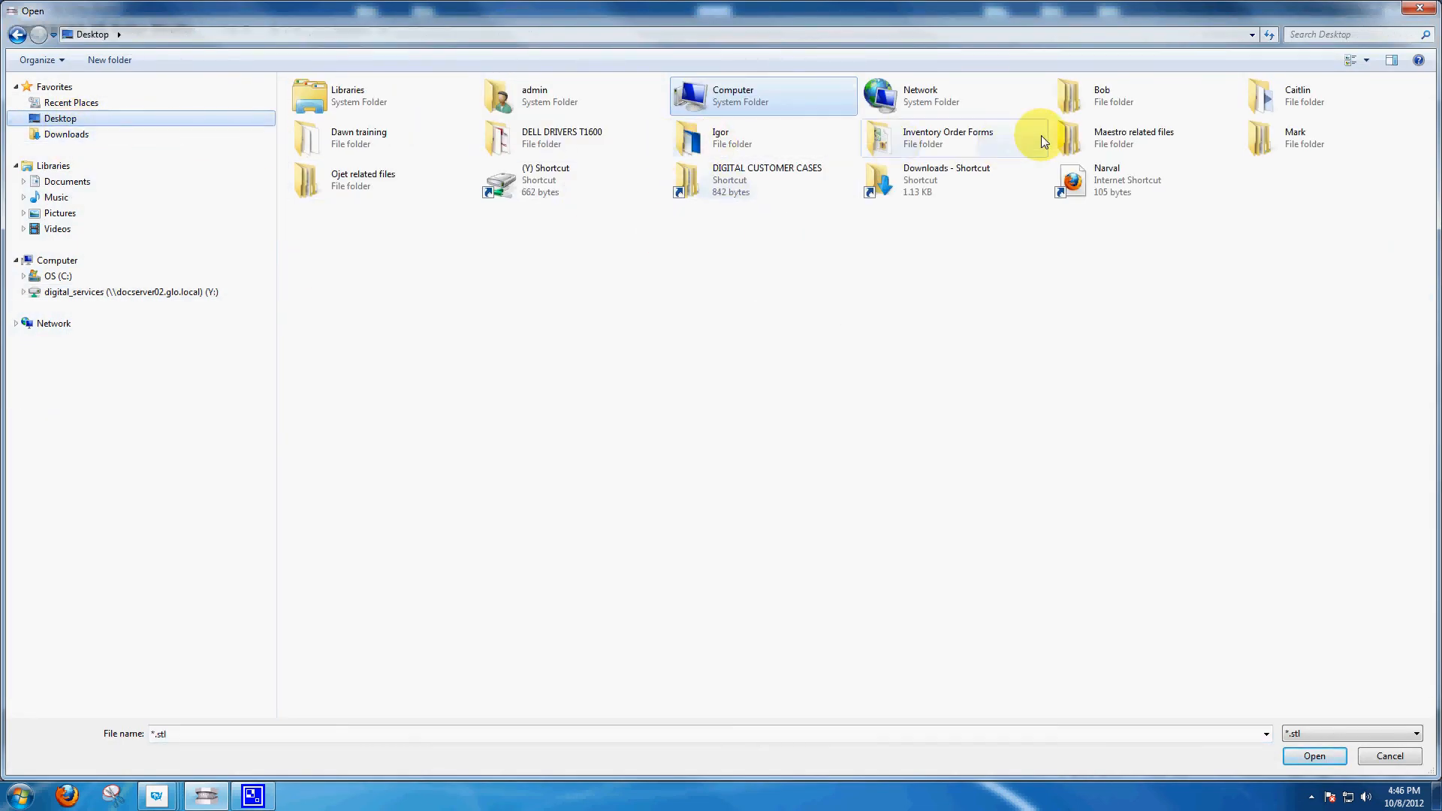
click(720, 138)
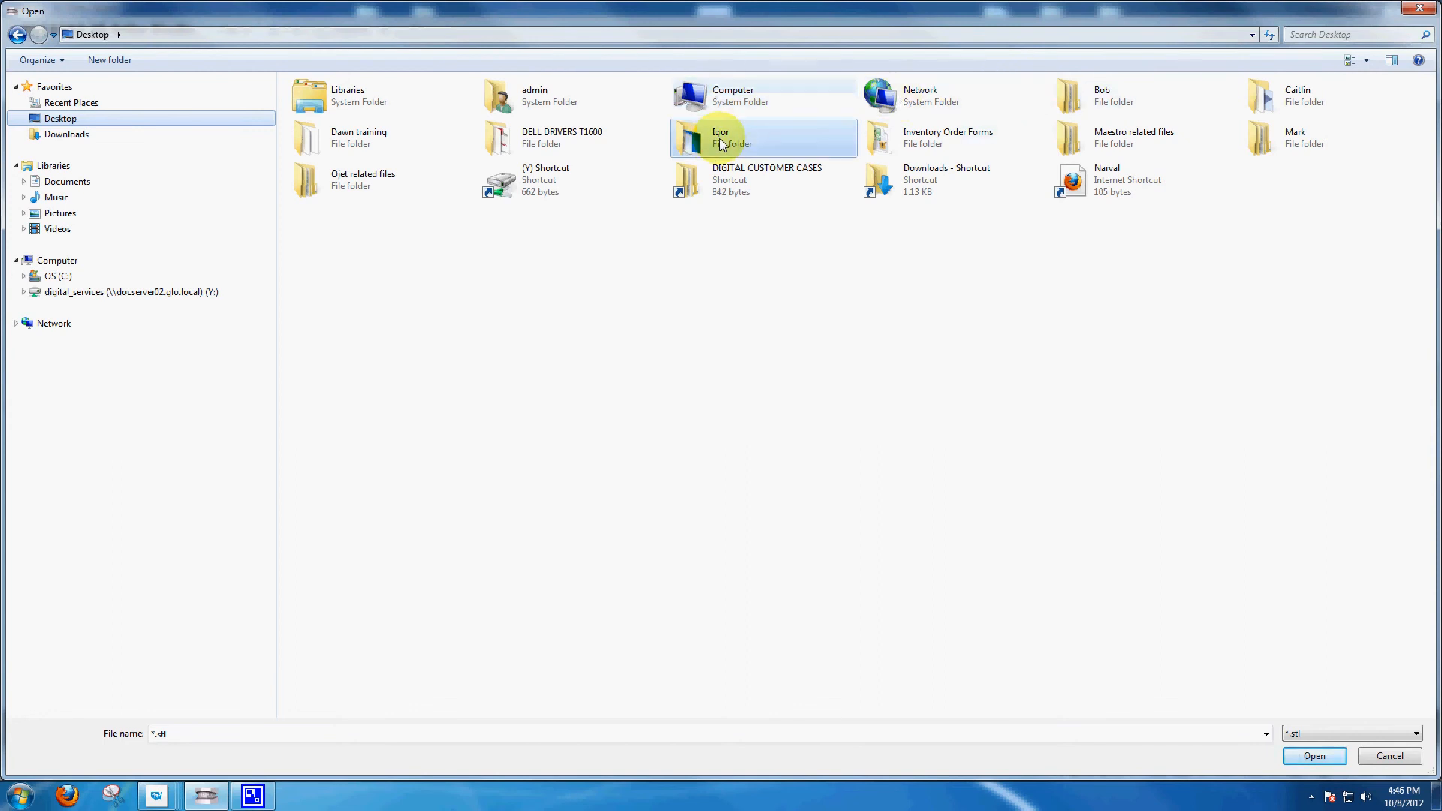
double_click(720, 138)
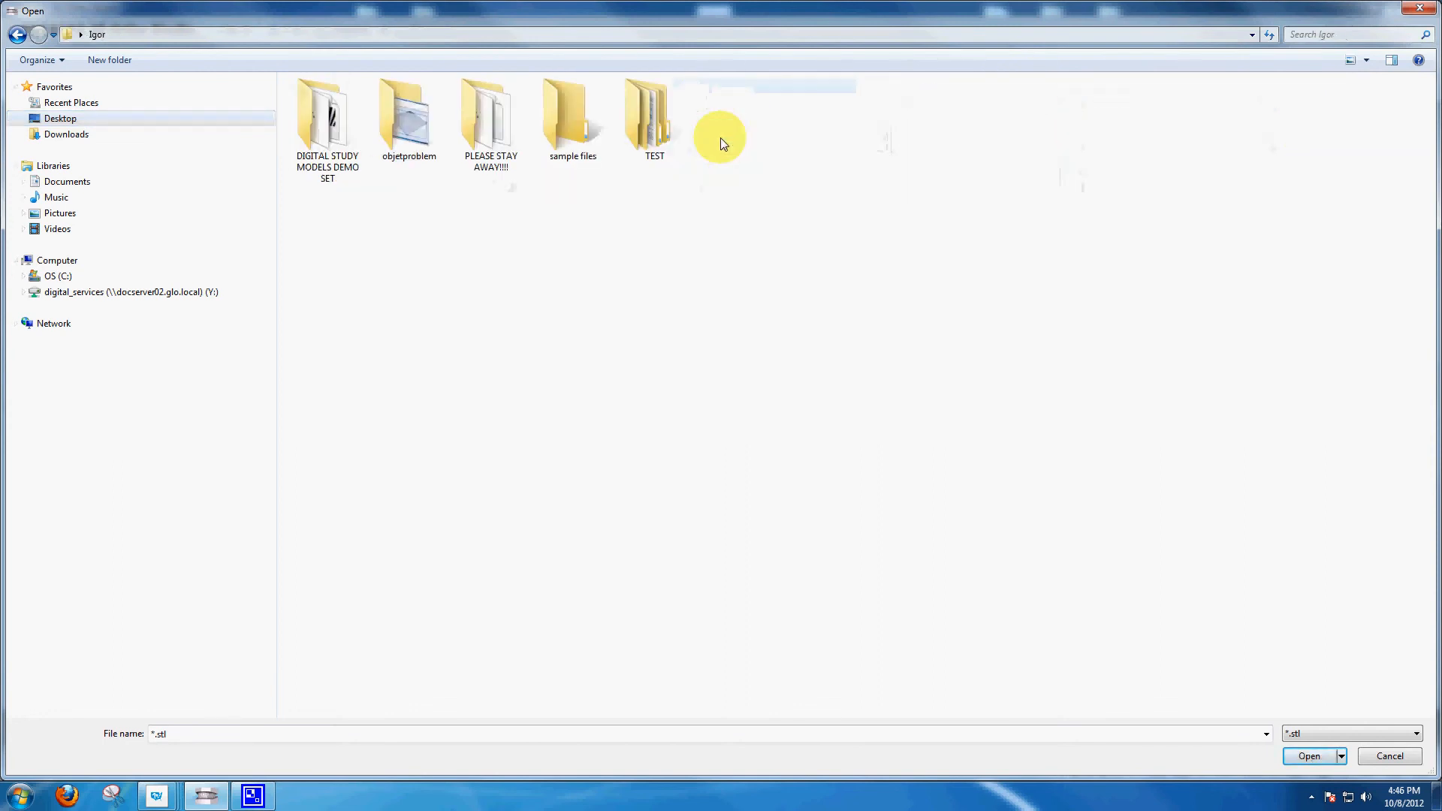
double_click(336, 121)
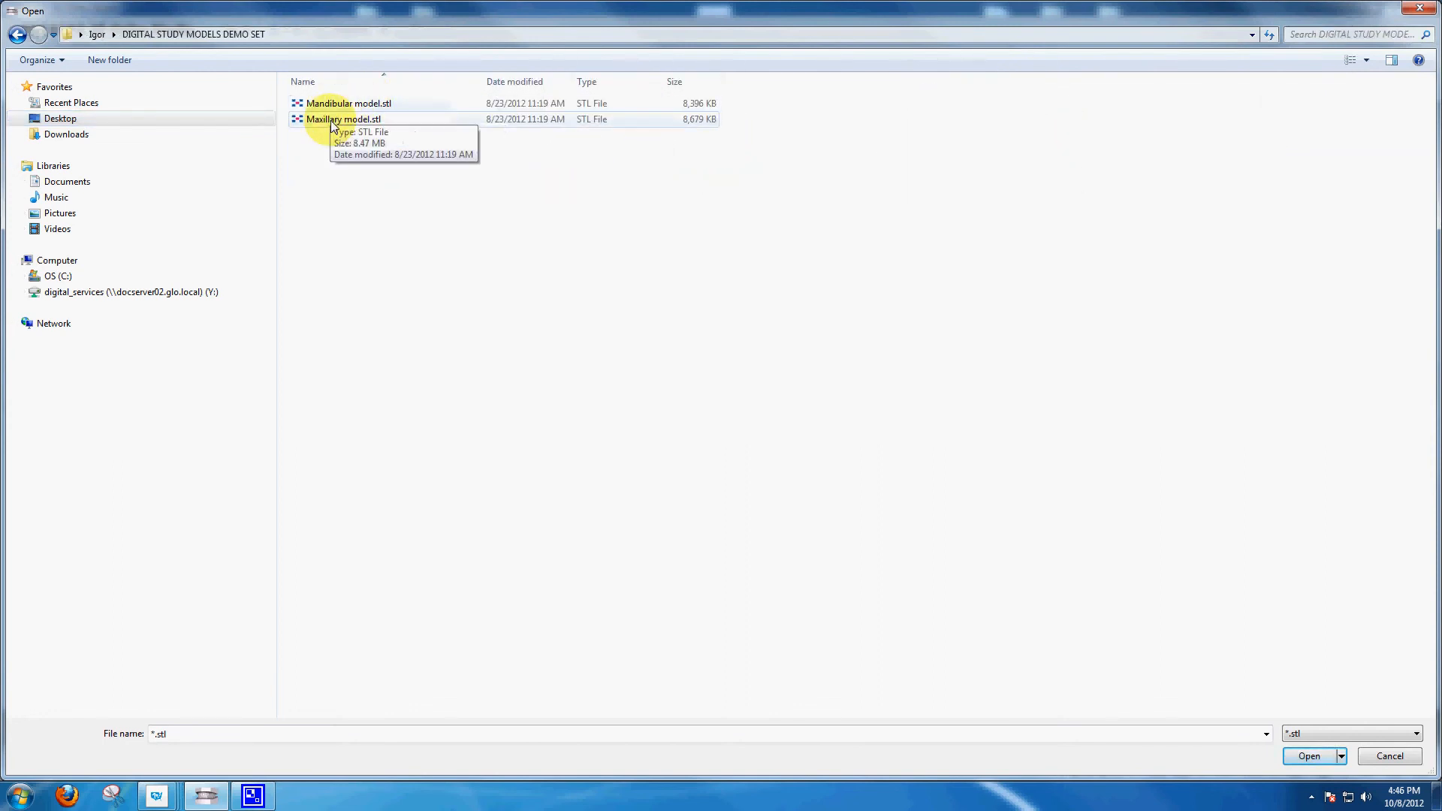
double_click(333, 121)
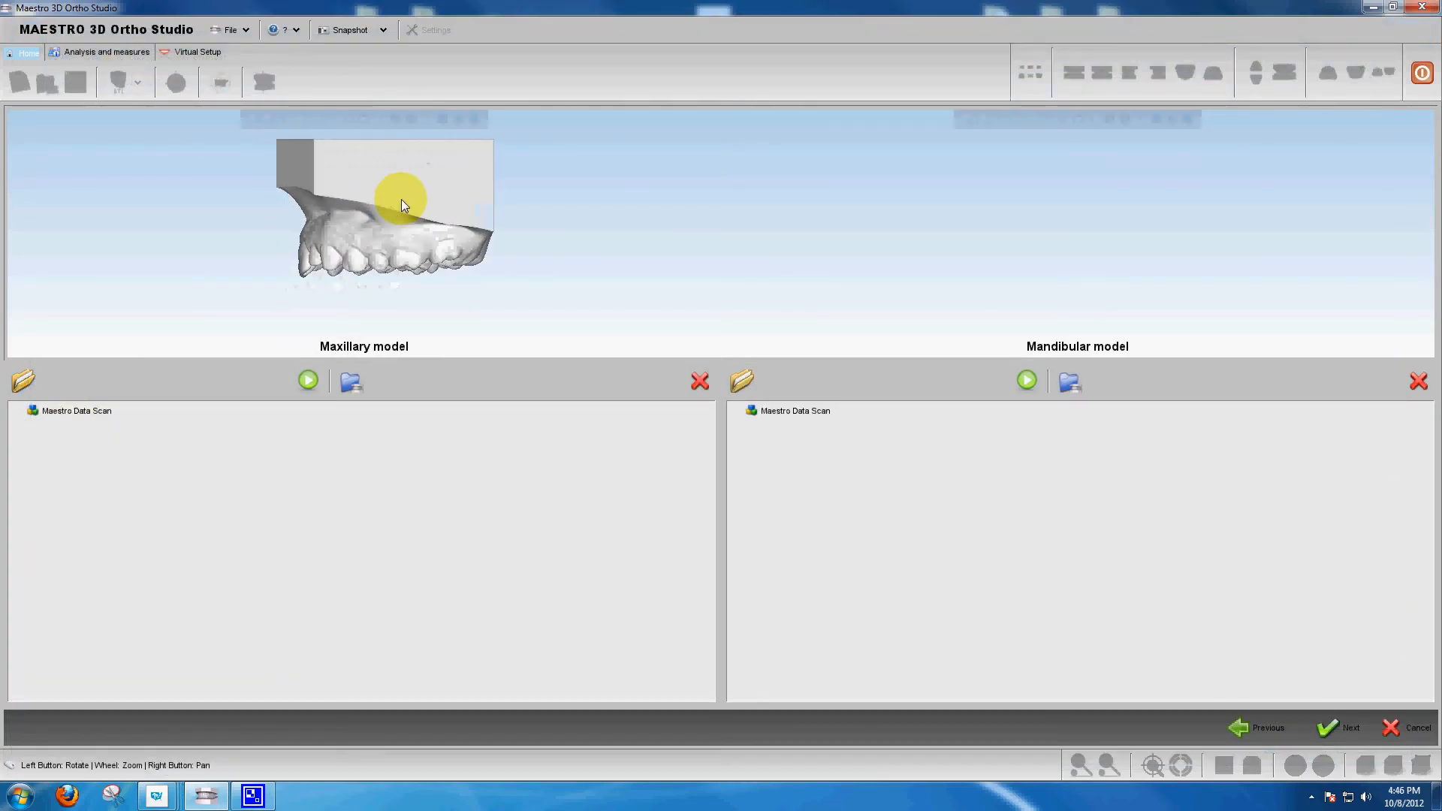
drag(455, 186, 389, 216)
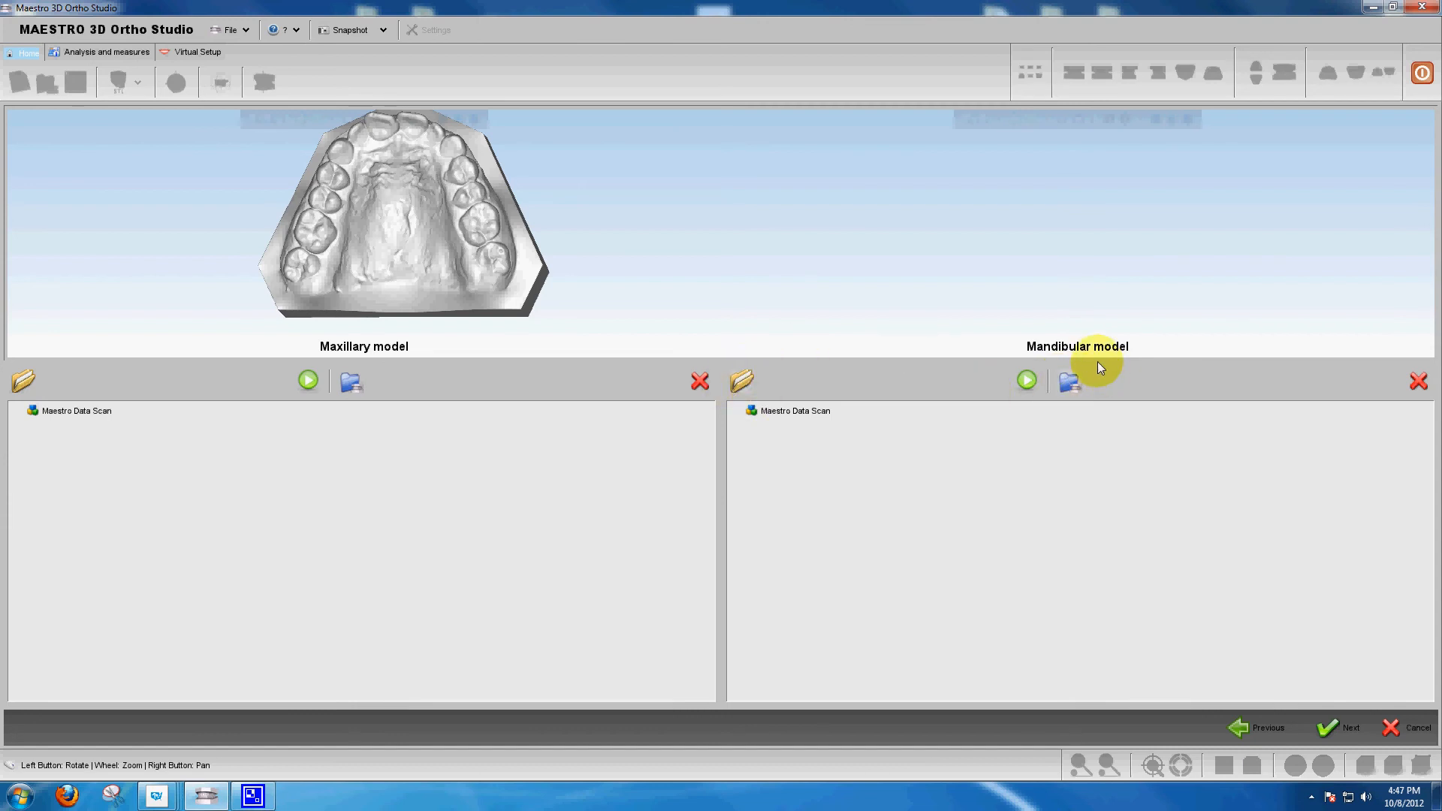
Load Mandibular model.stl as the mandibular model and view its chewing surfaces
click(744, 382)
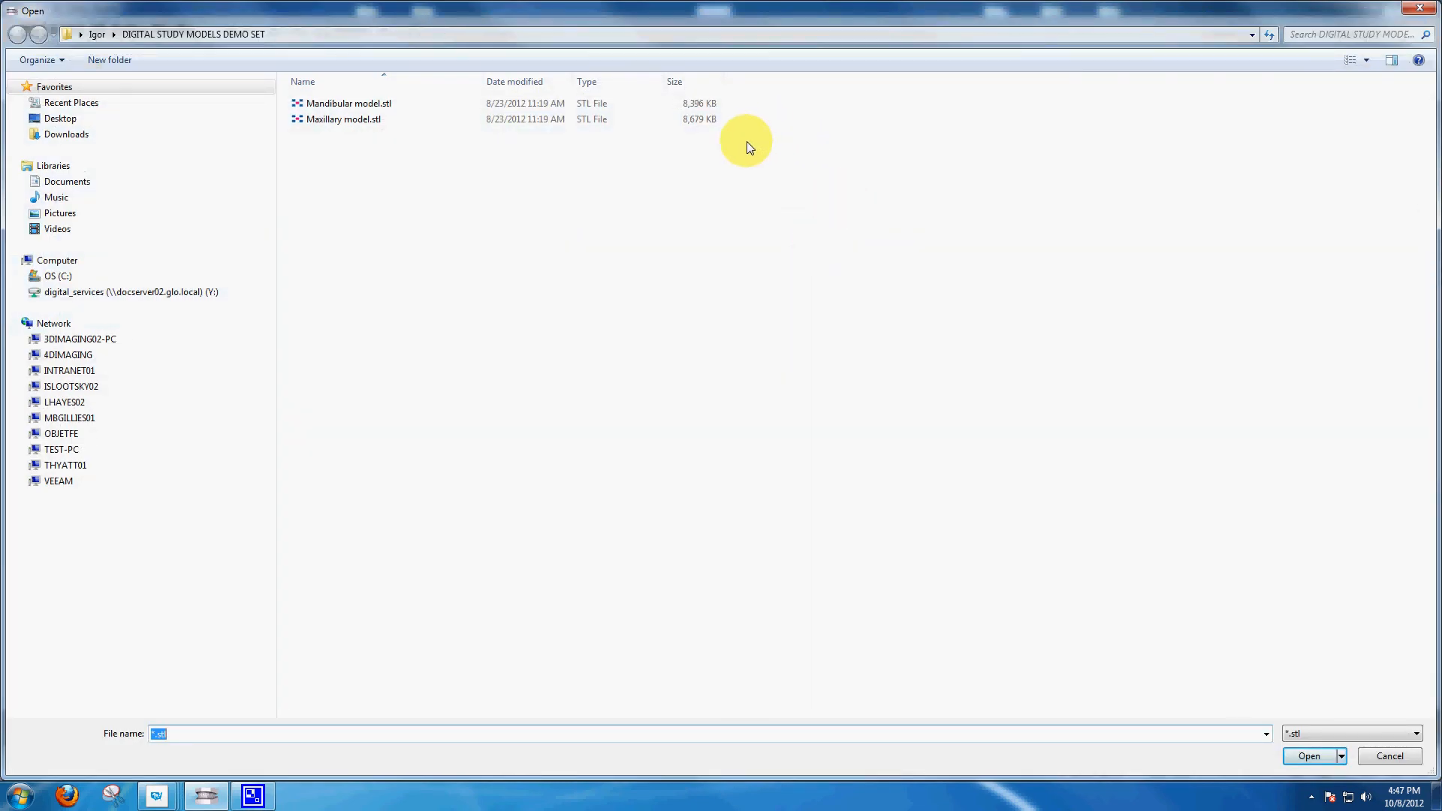
click(364, 106)
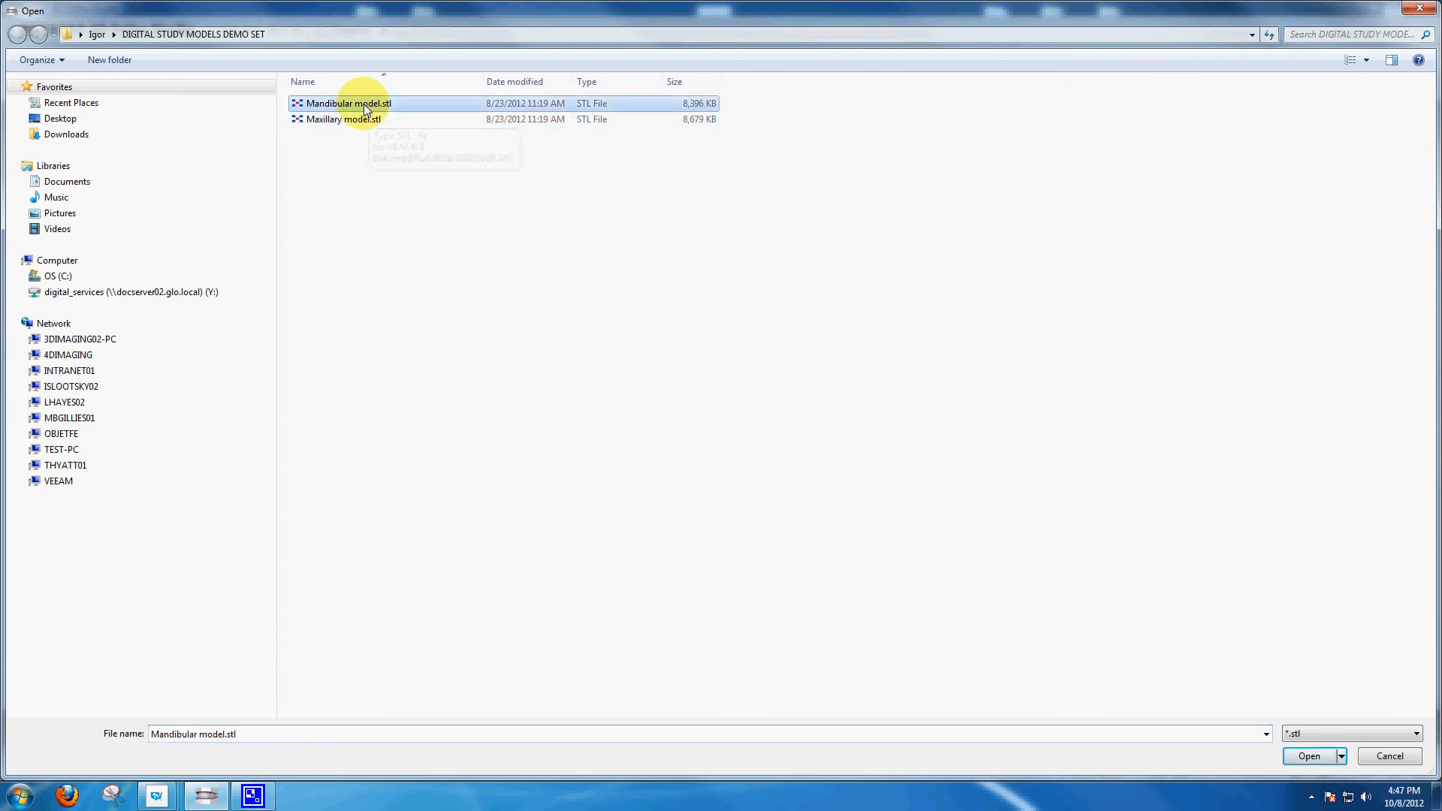
click(1309, 756)
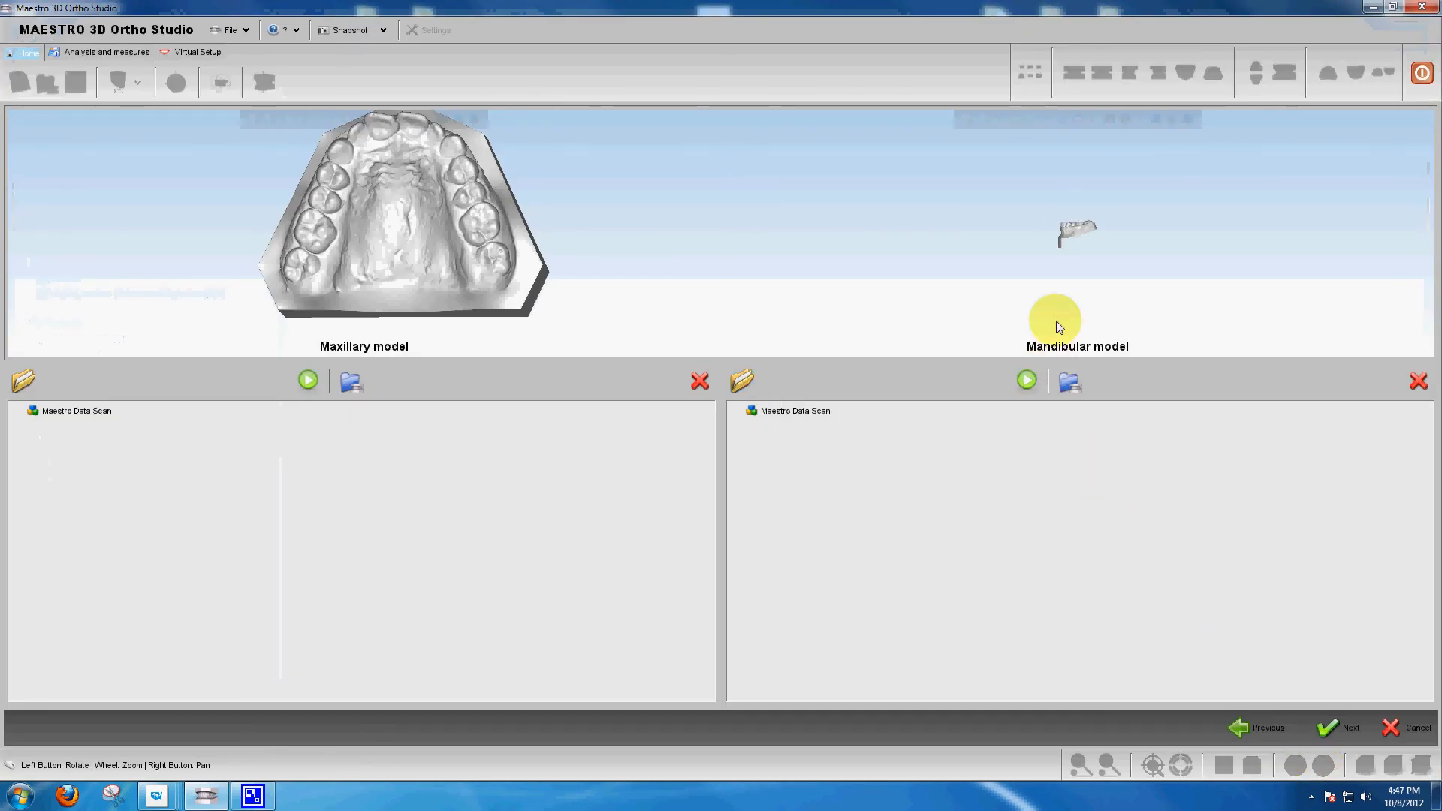
drag(1073, 264, 989, 245)
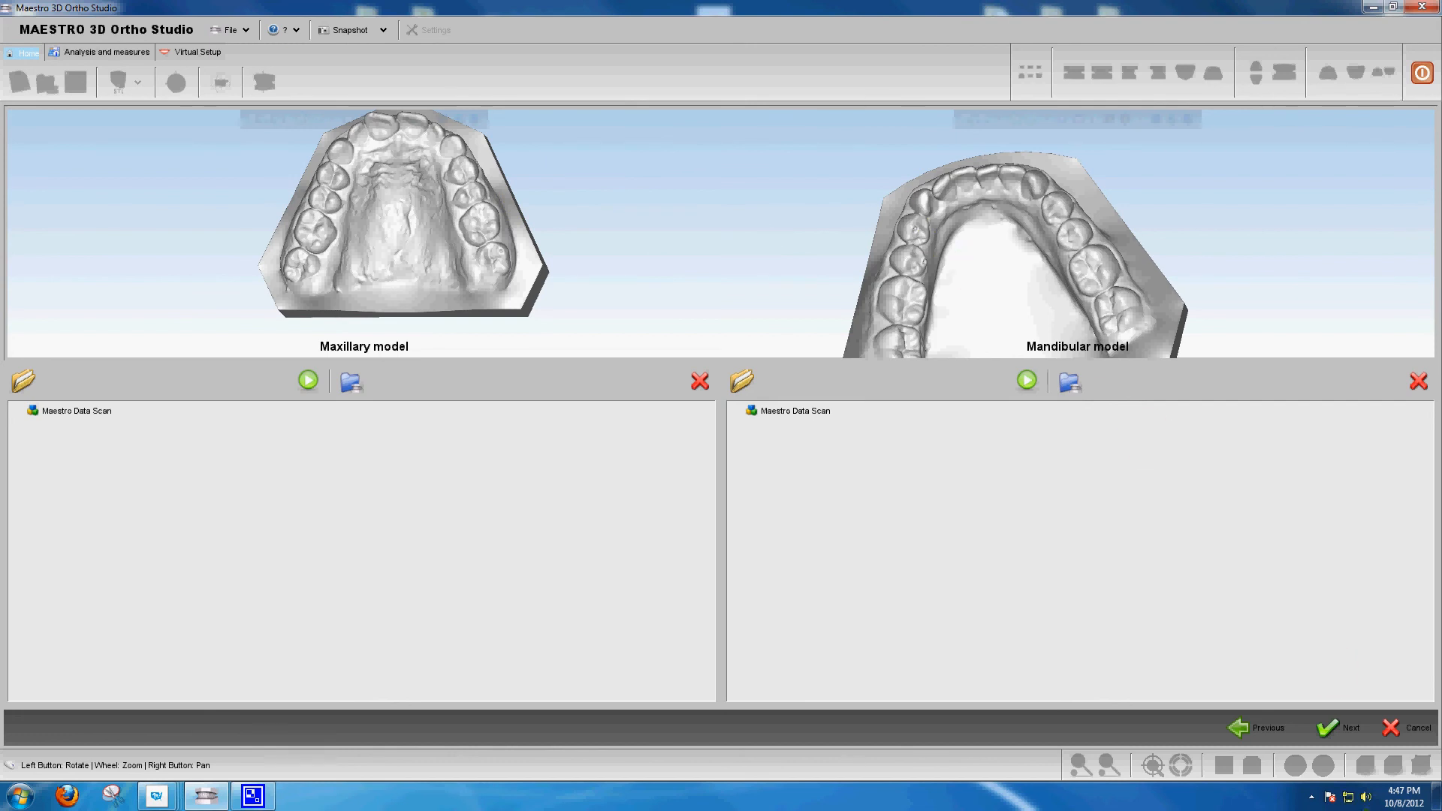
Continue to the local origin adjustment, turn off the multiple views and inspect the articulated models from the side
click(1337, 727)
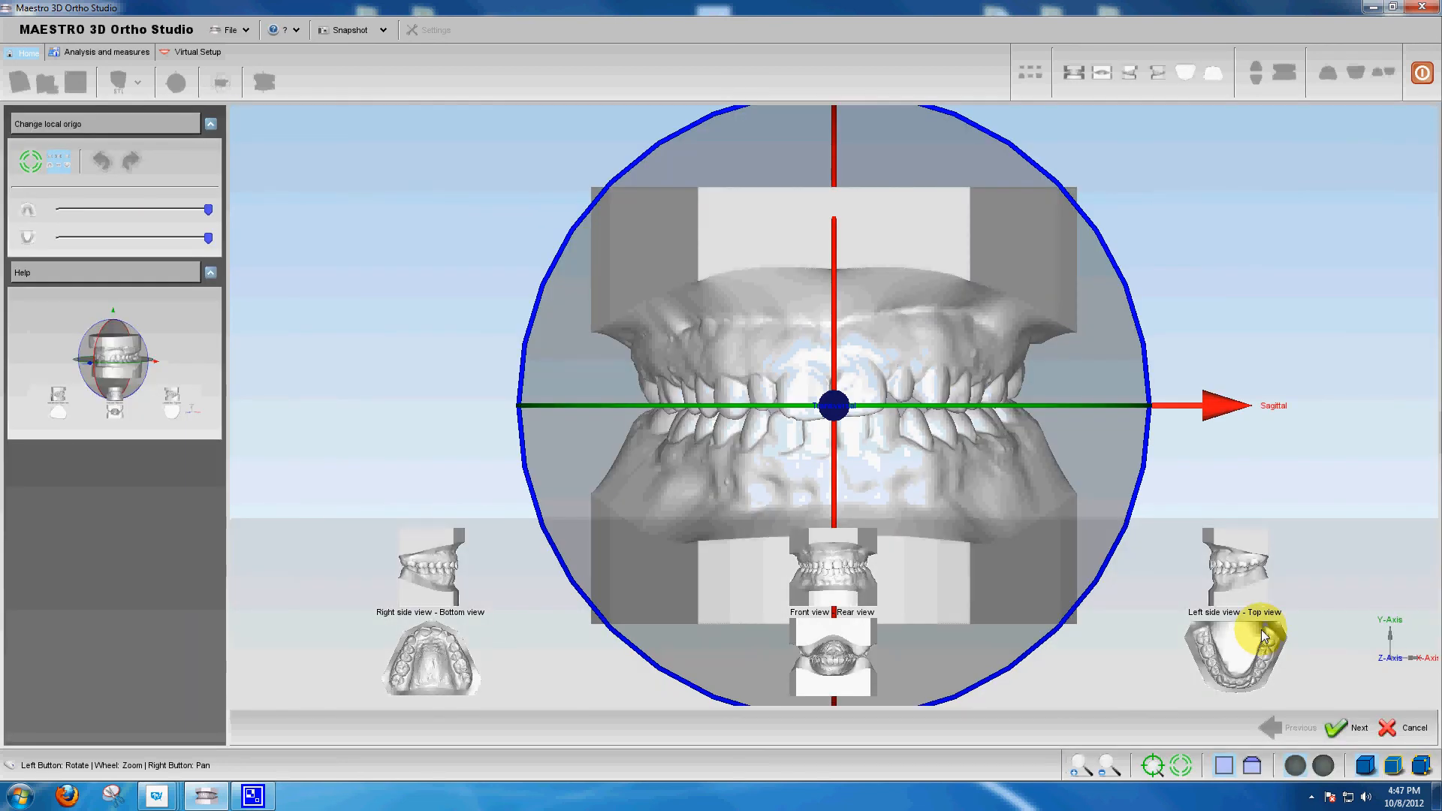
click(60, 160)
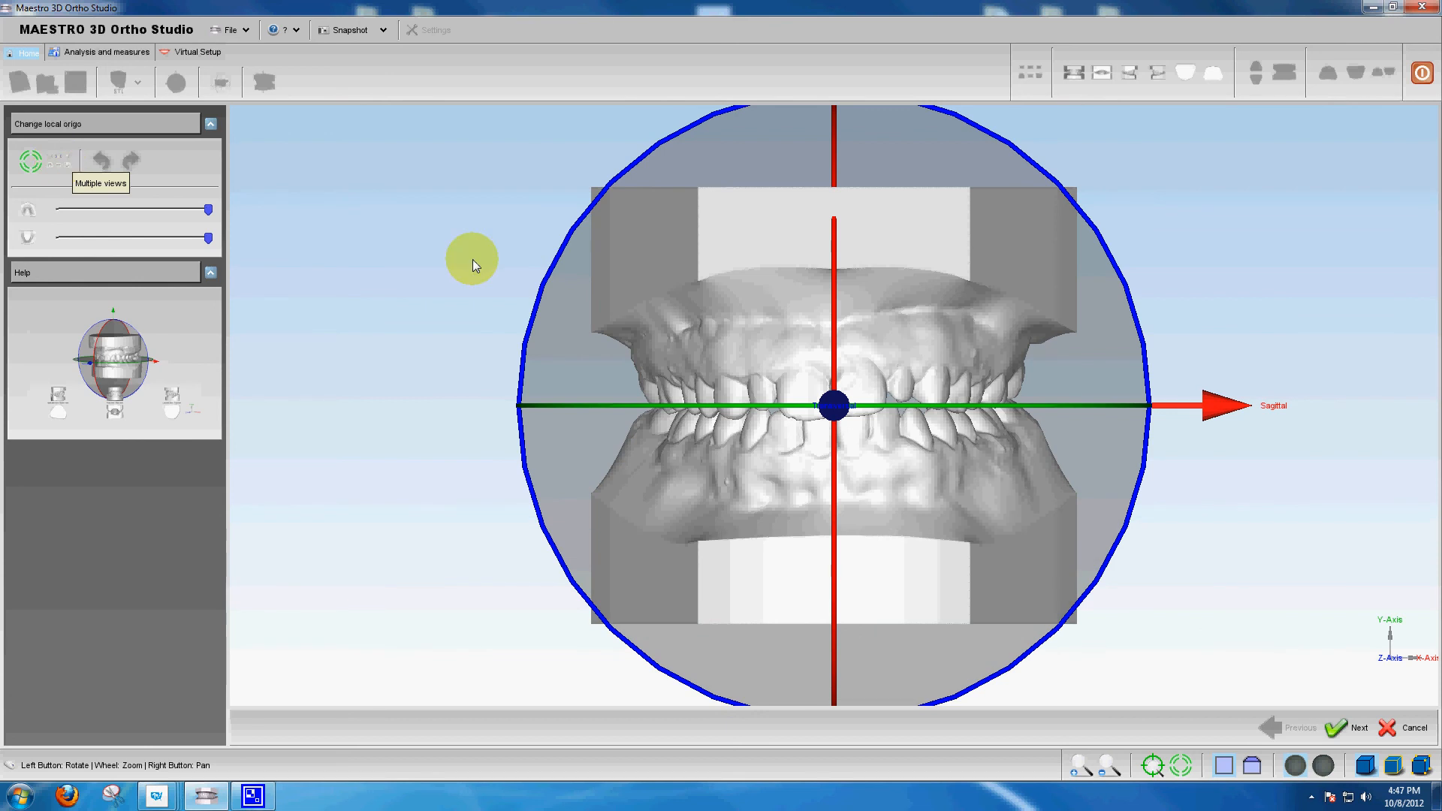
drag(1015, 330, 864, 333)
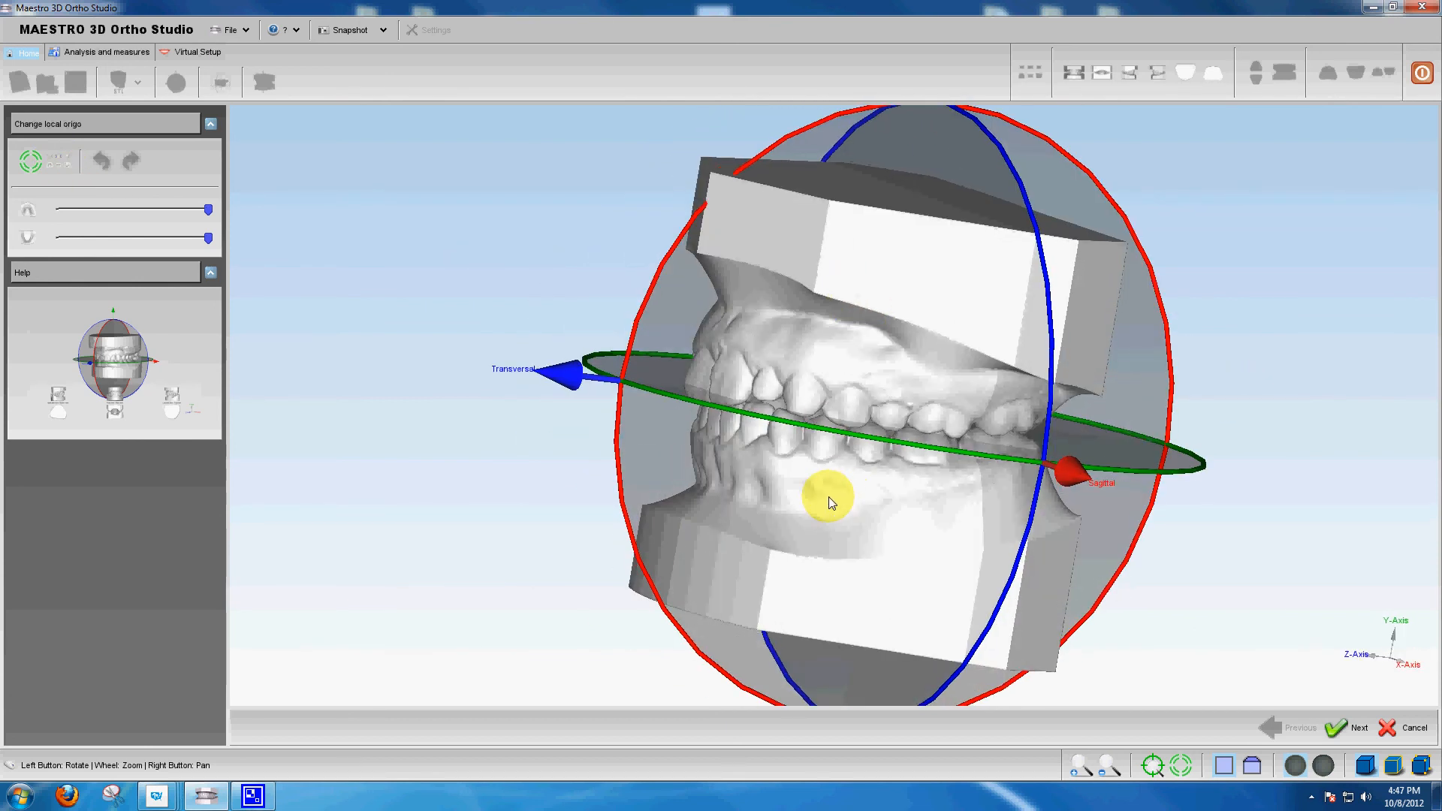
drag(832, 498, 829, 497)
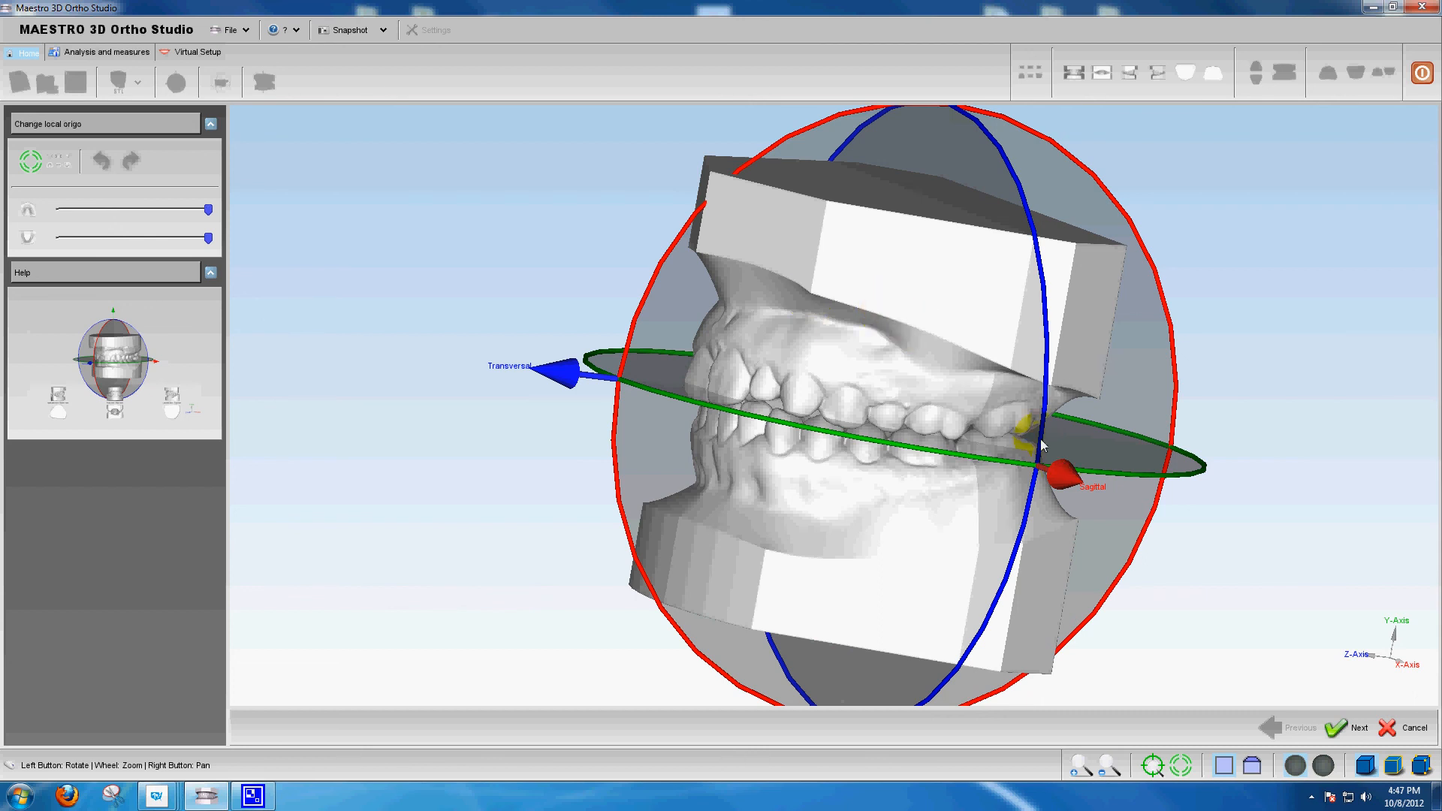
Accept the local origin, save the models to the case and view the finished study model from the front
click(1340, 729)
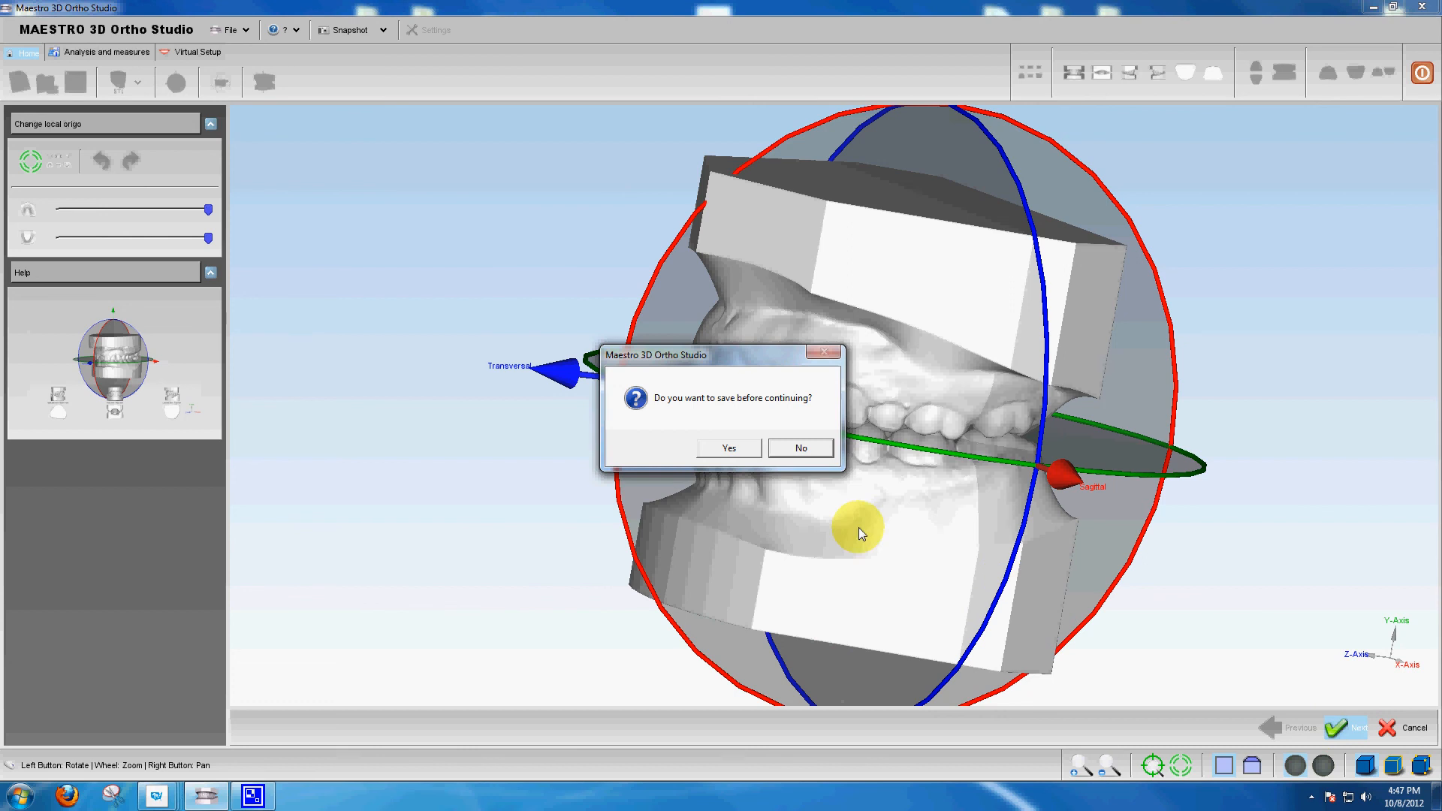
click(735, 450)
click(798, 443)
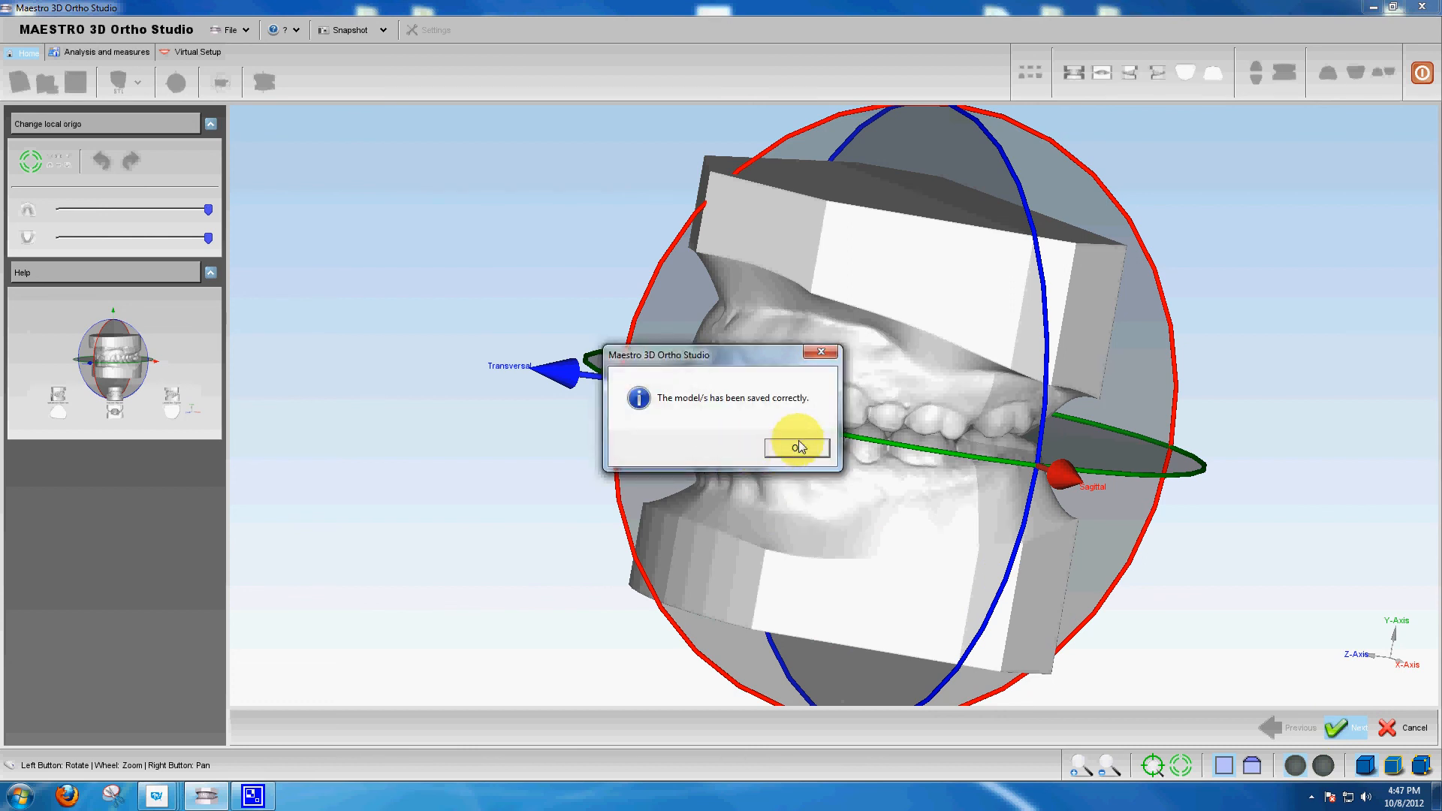
click(740, 348)
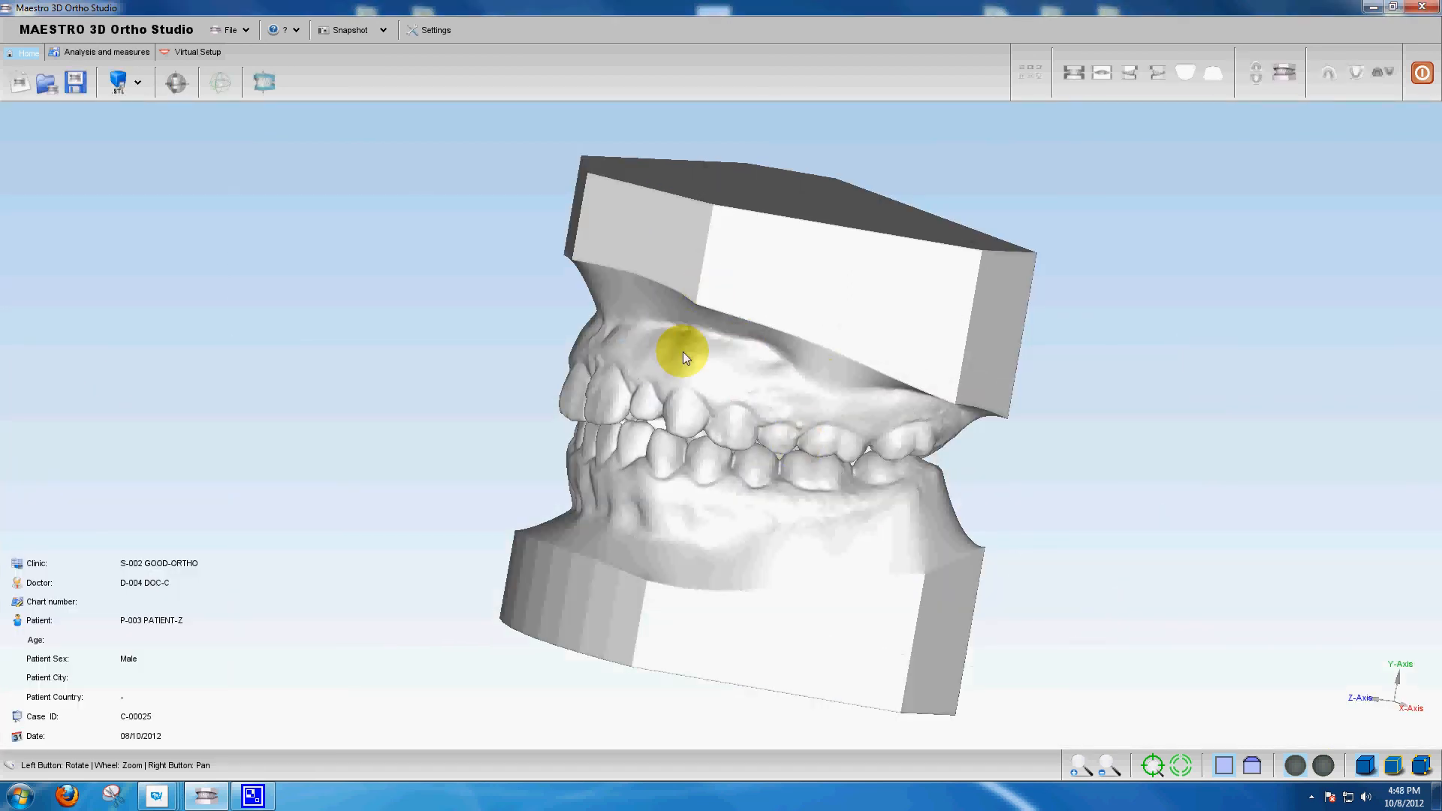
drag(683, 352, 724, 561)
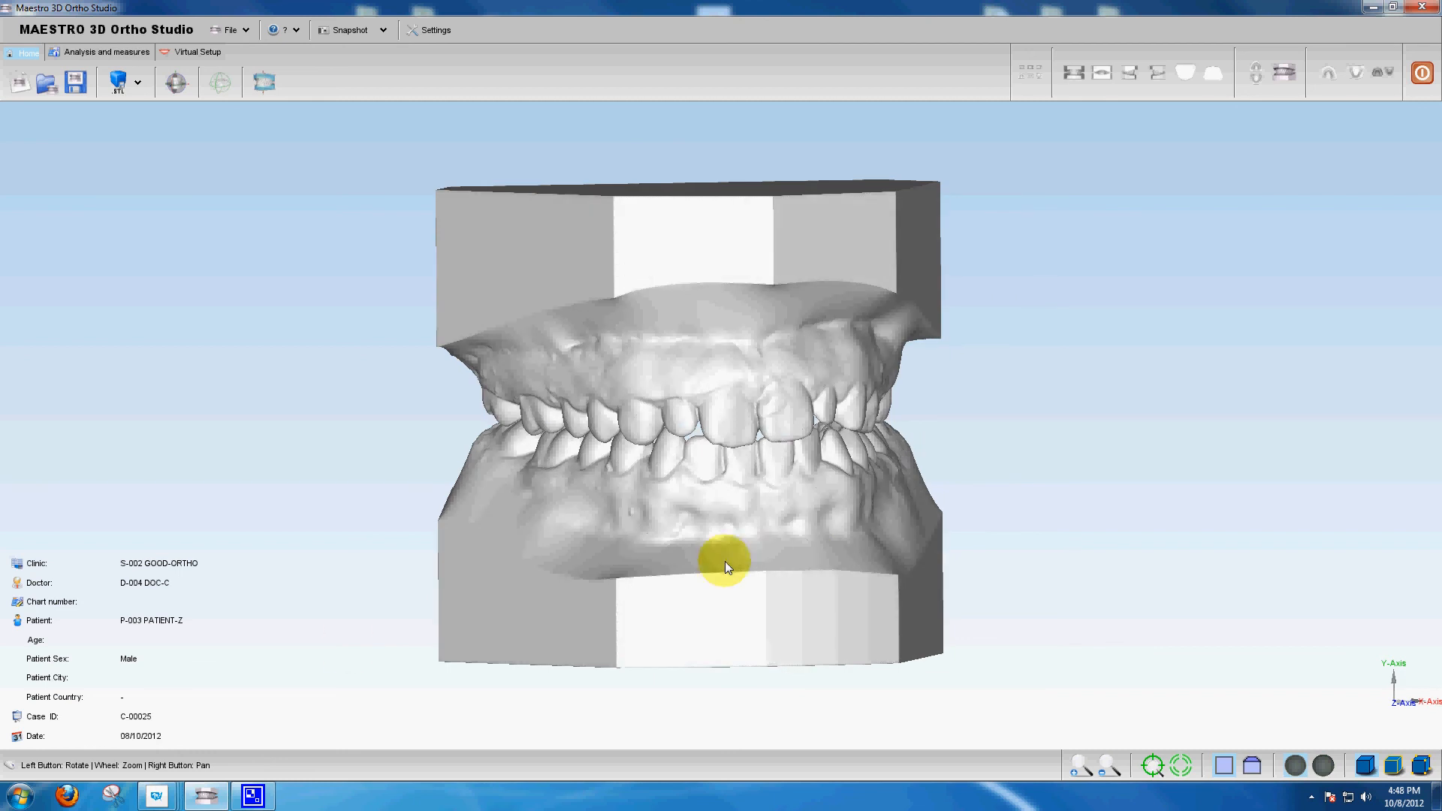